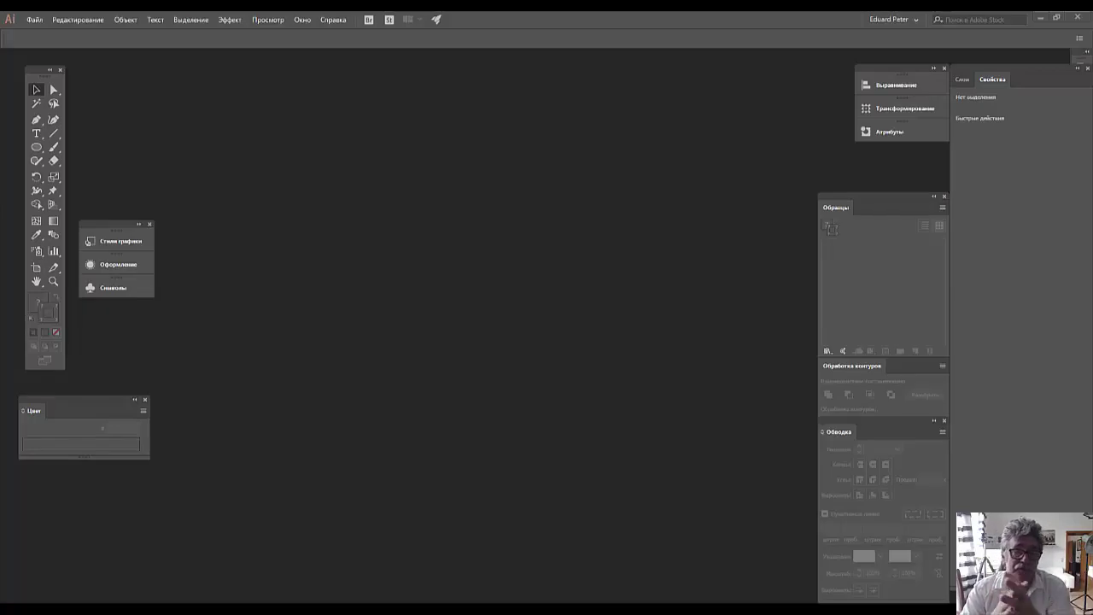
- Create a new document with Width 1000 px and Height 1000 px
left_click(34, 21)
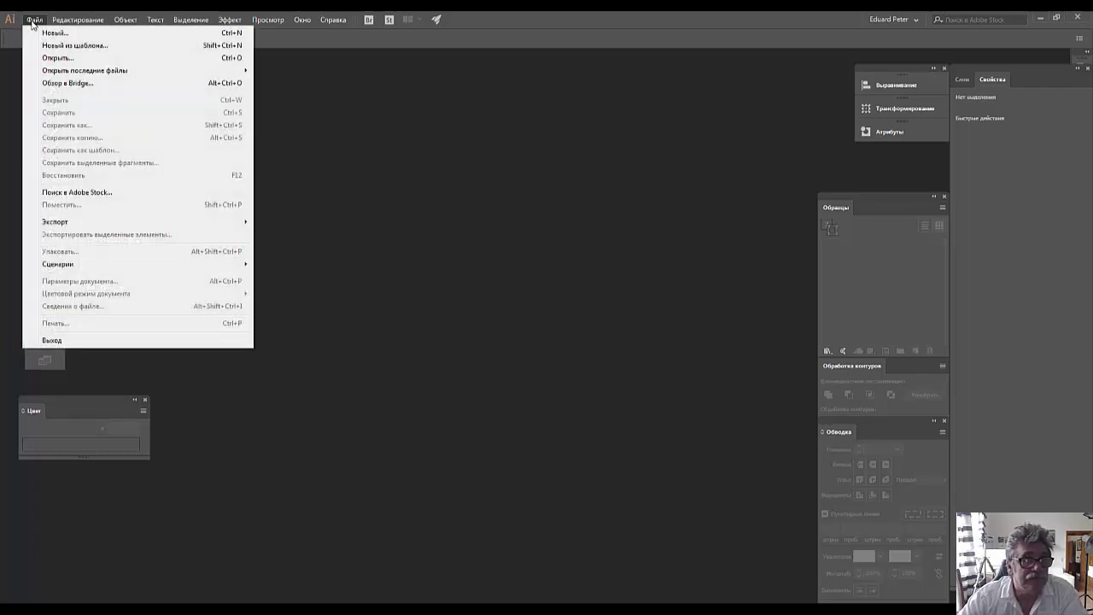
left_click(53, 34)
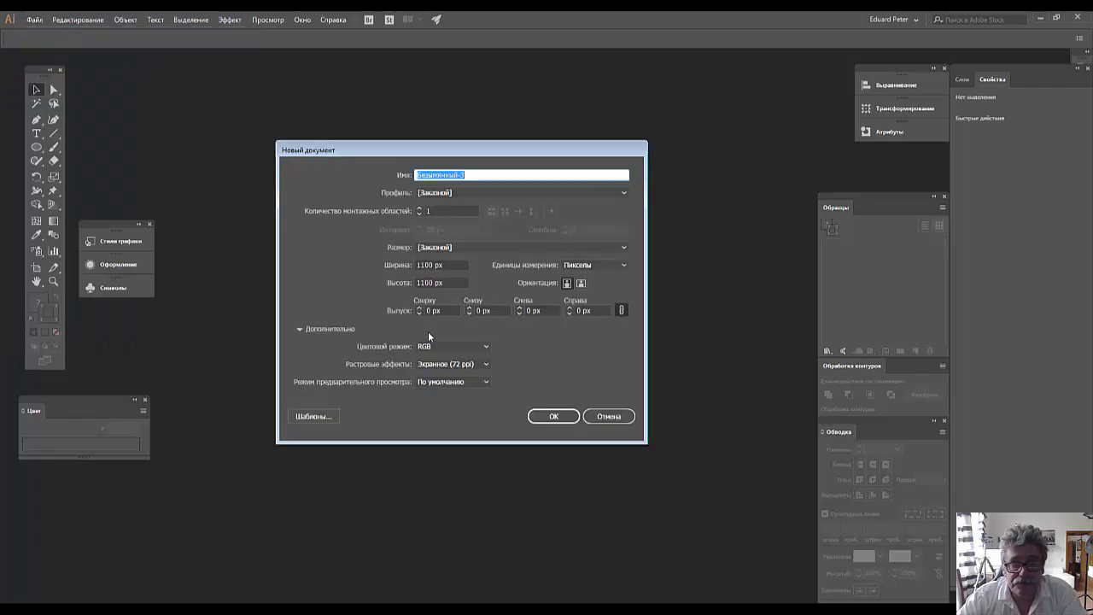
left_click_drag(437, 265, 403, 265)
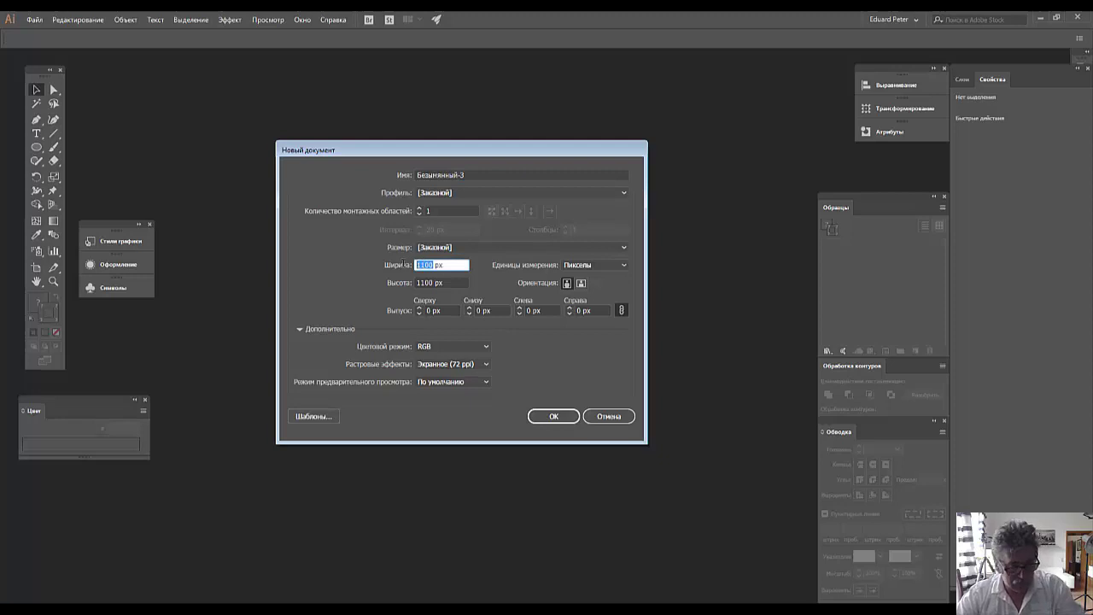
type("1000")
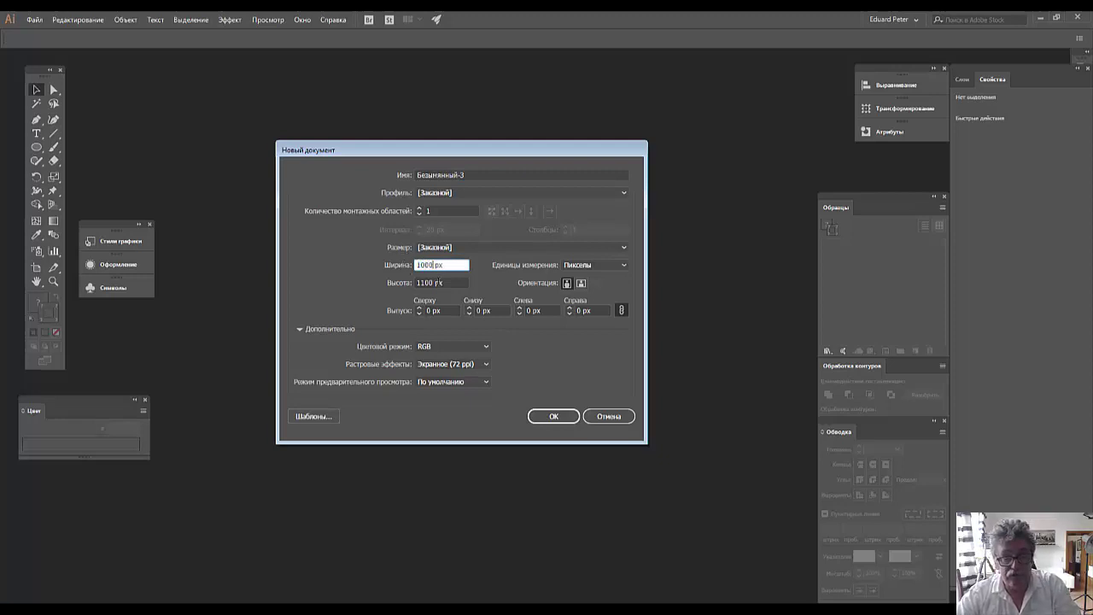
left_click(435, 282)
left_click_drag(434, 283, 381, 283)
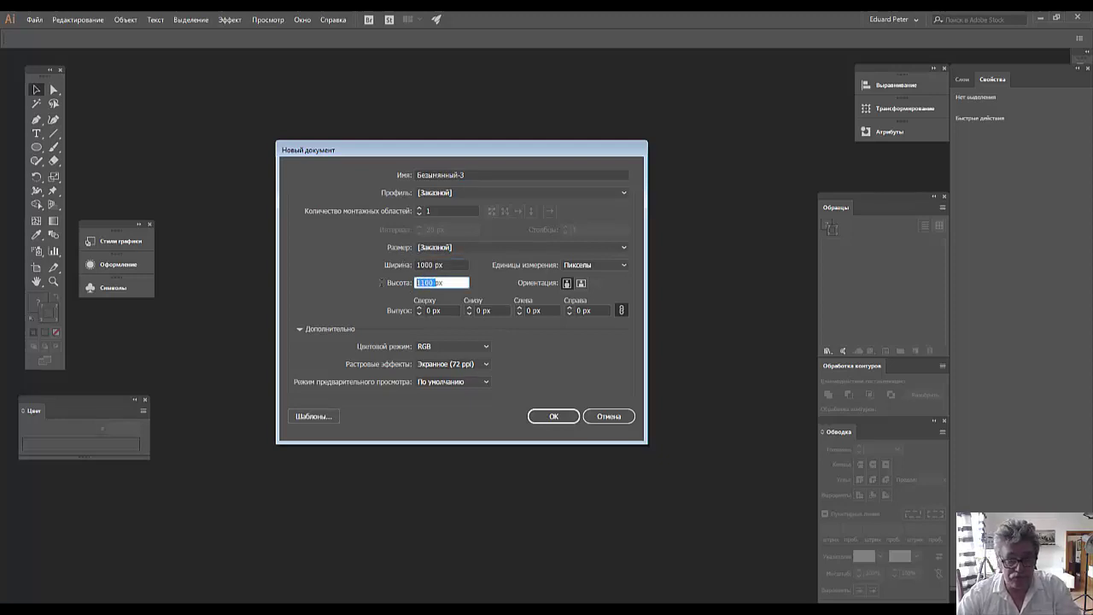
type("1")
type("000")
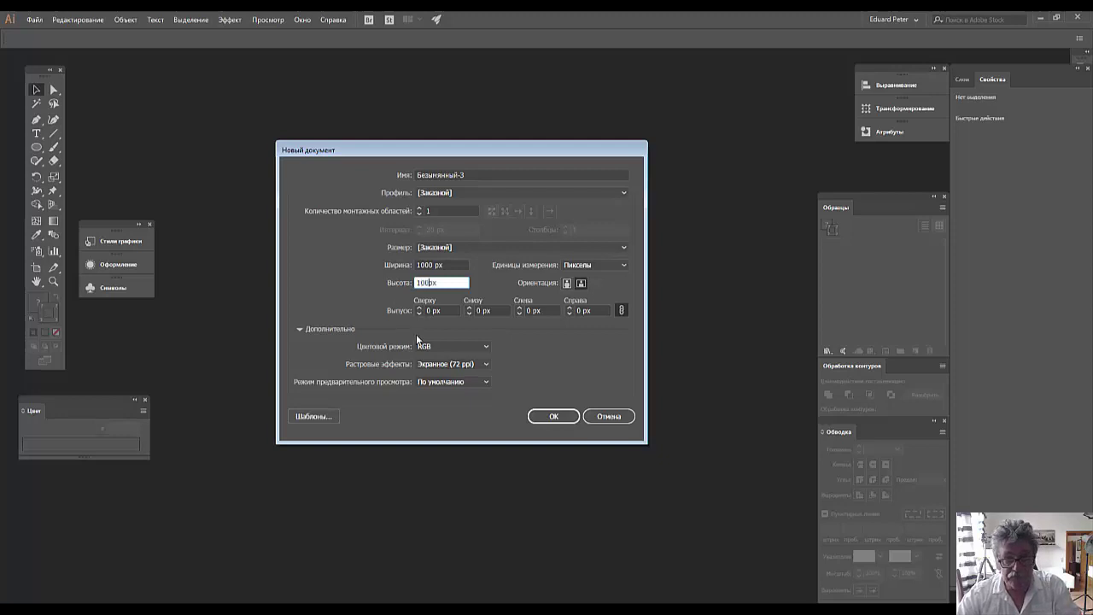
left_click(554, 417)
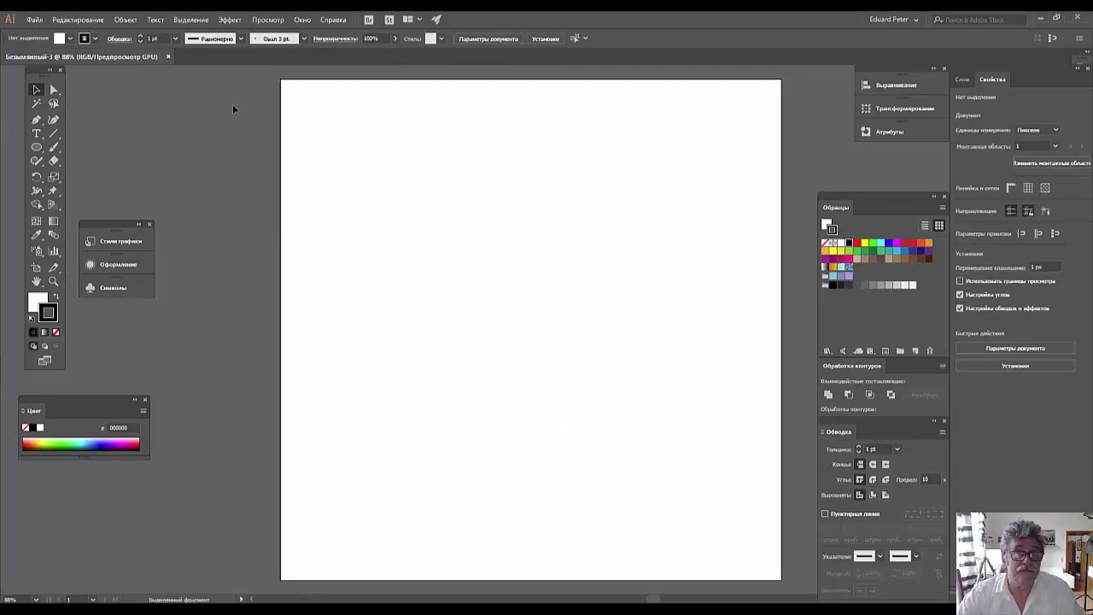
- Show rulers and drag a horizontal and a vertical guide onto the artboard
left_click(268, 20)
mouse_move(282, 278)
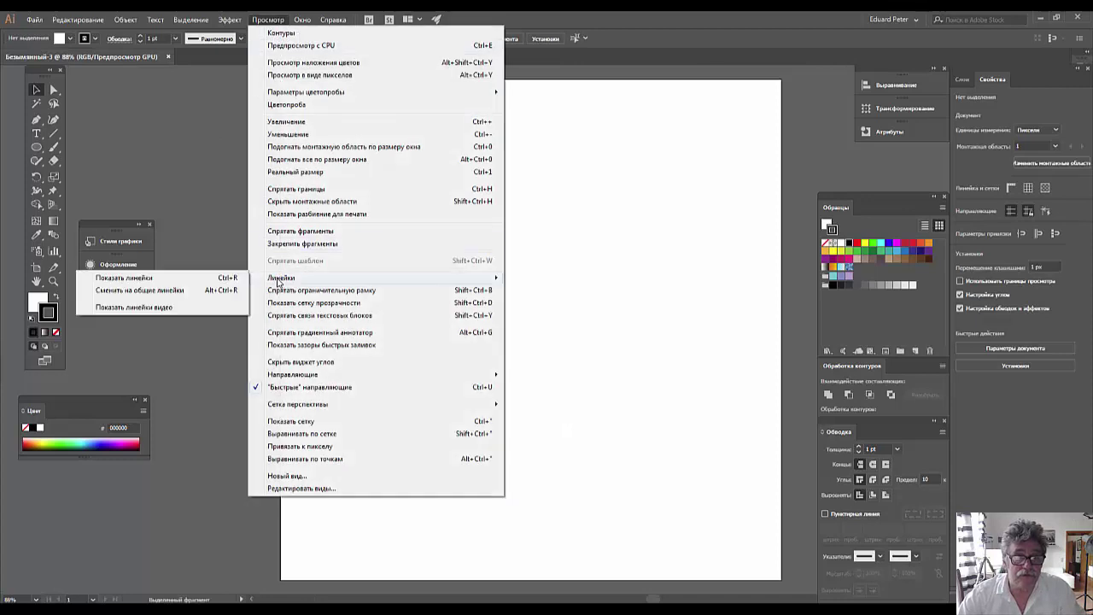
left_click(124, 278)
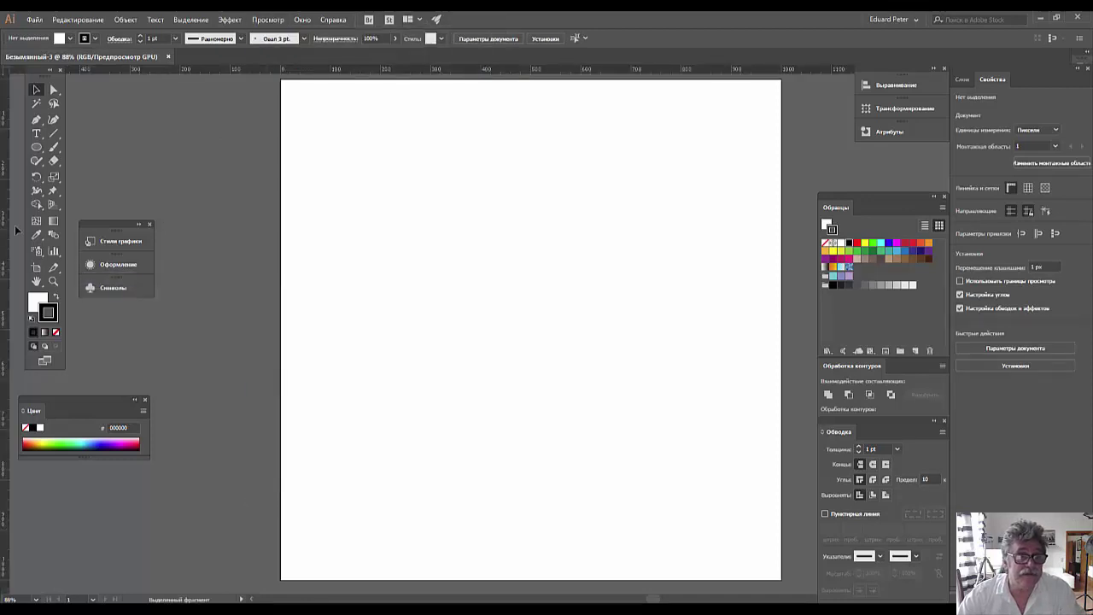
left_click_drag(260, 70, 260, 330)
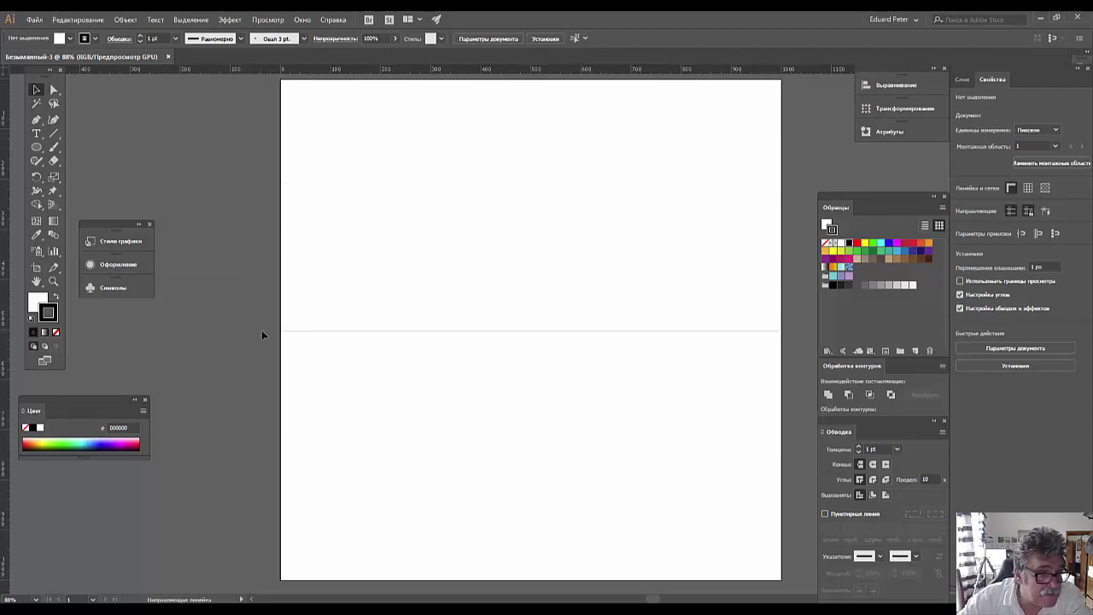
left_click_drag(263, 332, 530, 342)
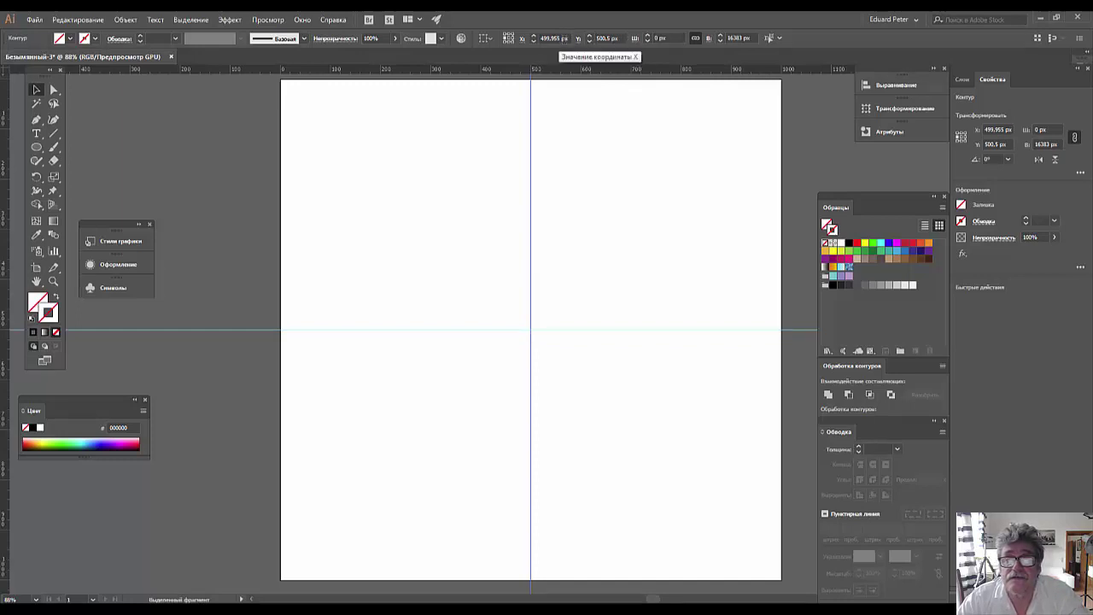
- Position the guide at X 500 px and Y 500 px
left_click(561, 39)
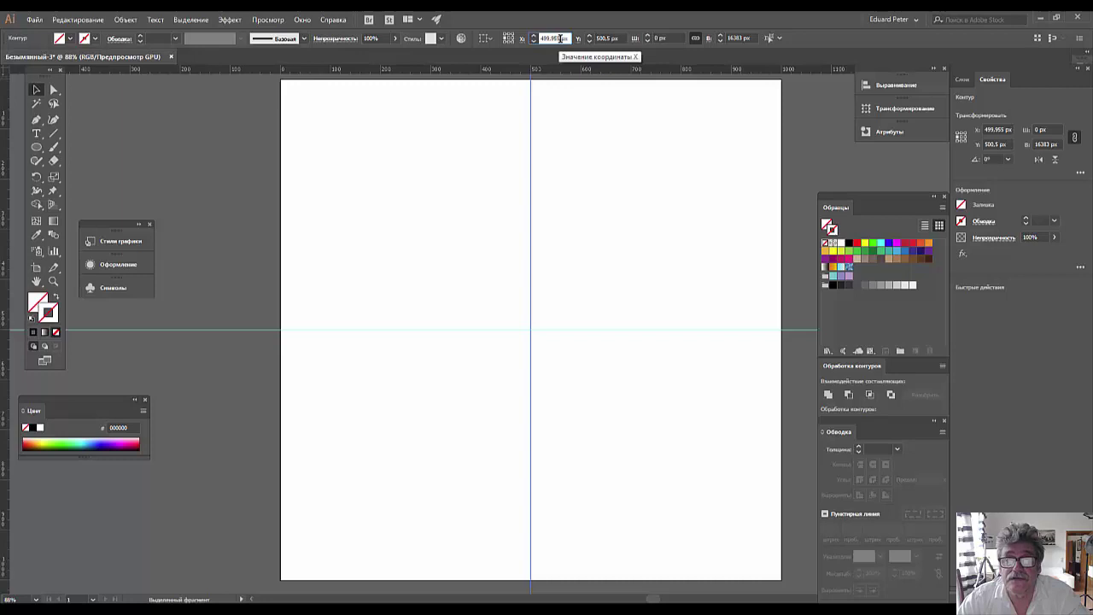
double_click(559, 39)
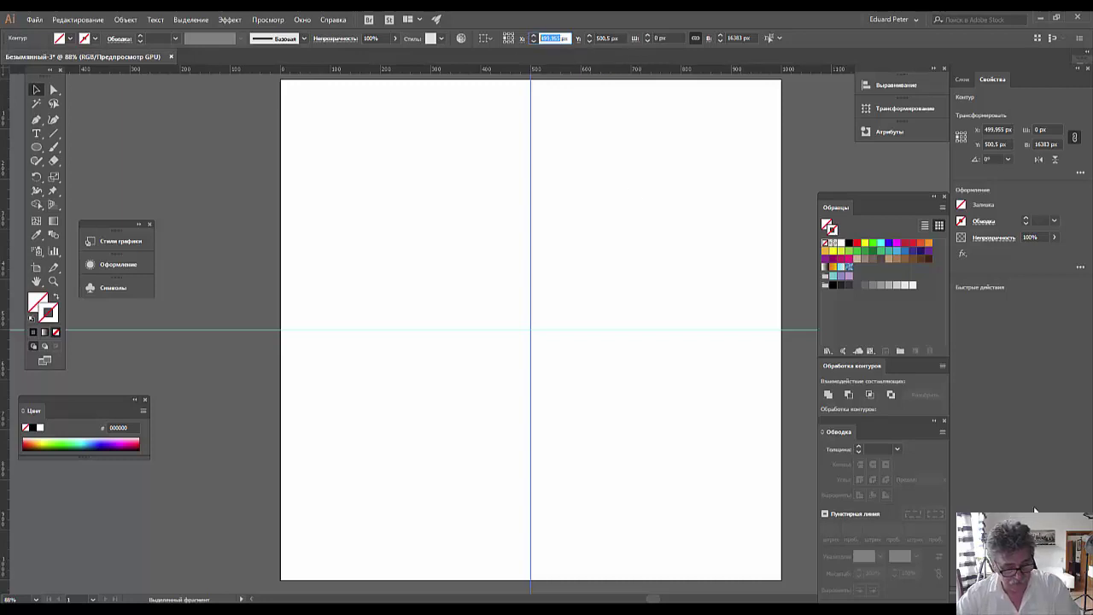
type("0500")
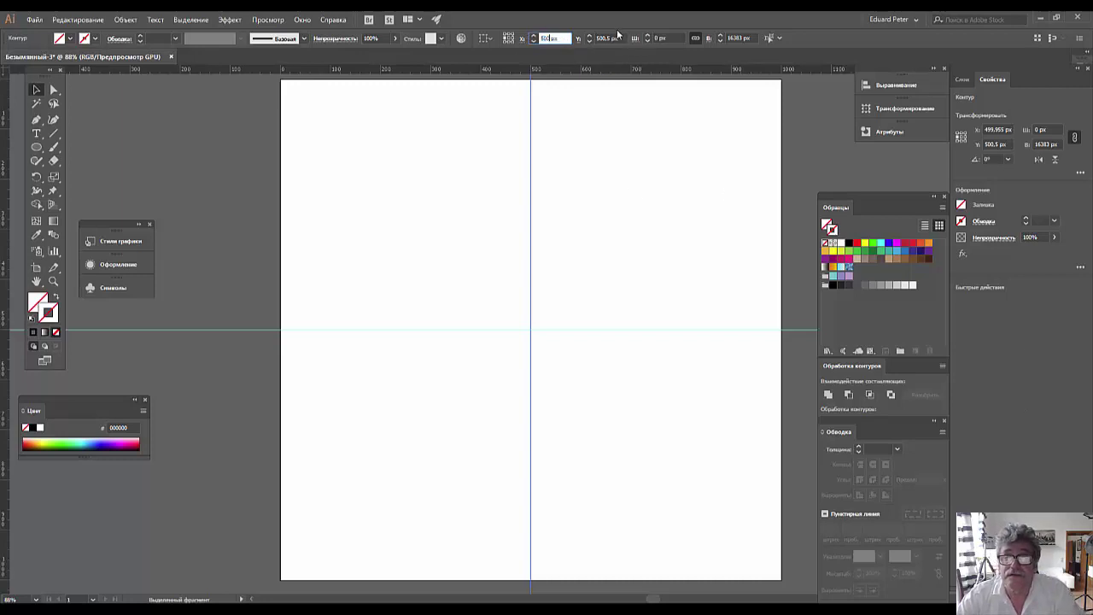
left_click(608, 39)
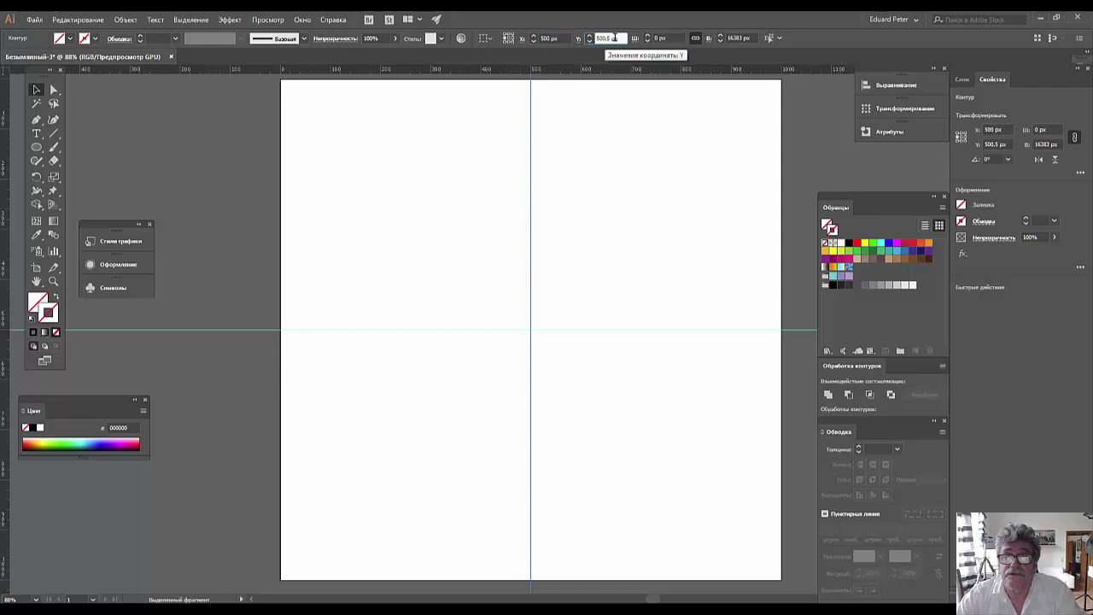
left_click(610, 39)
double_click(608, 39)
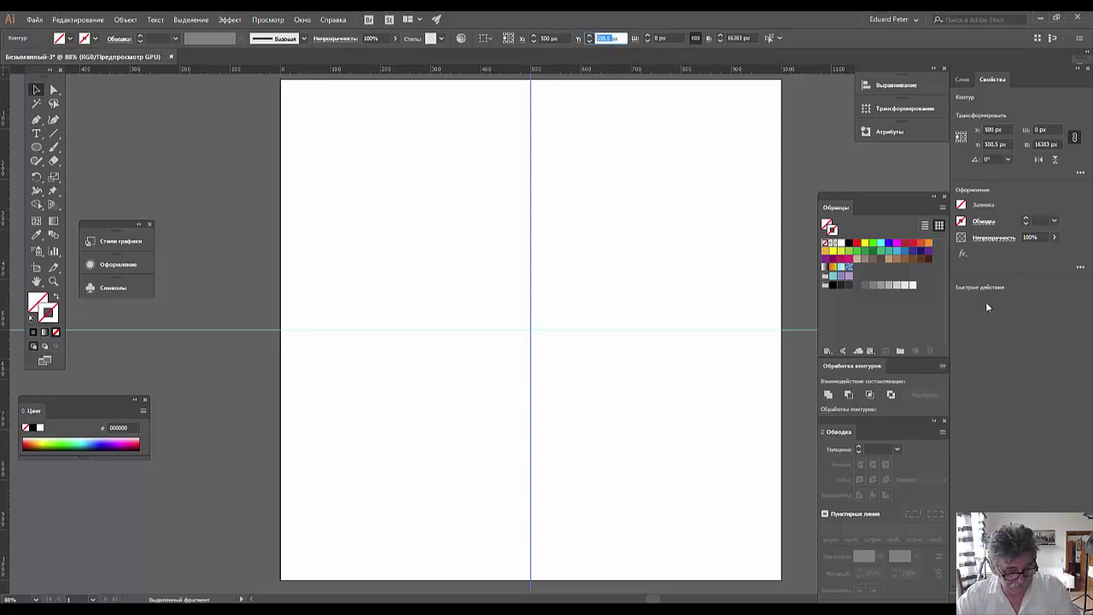
type("500")
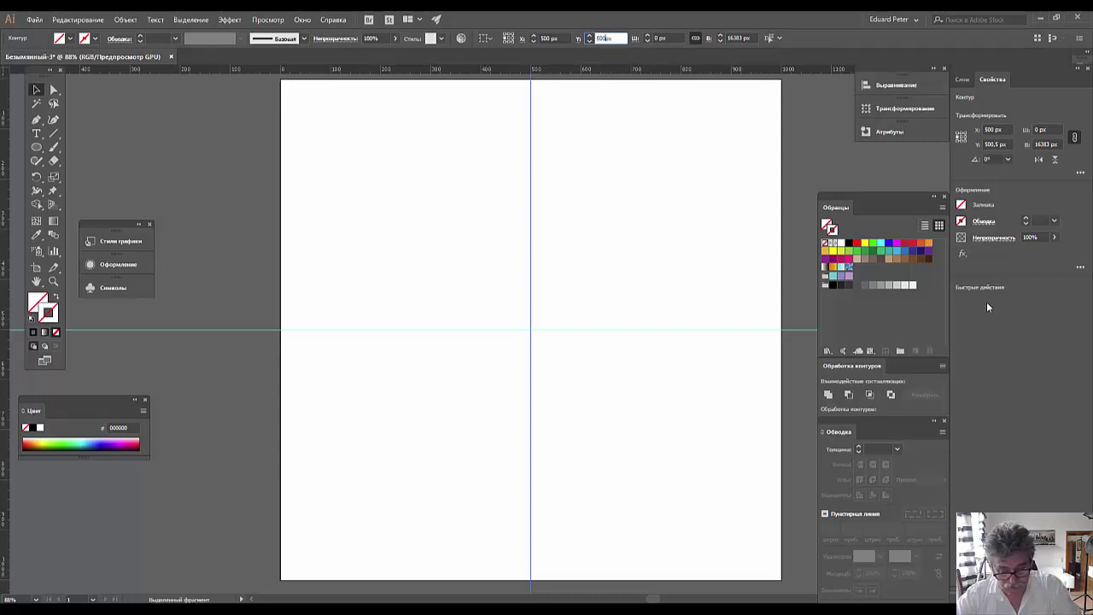
key("Return")
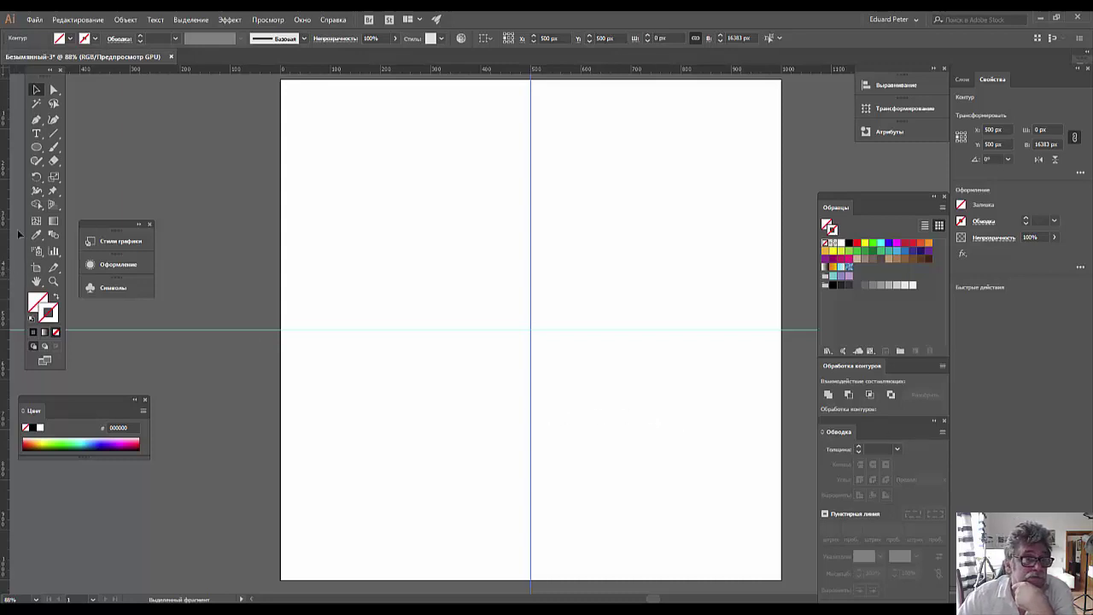
- Draw a circle outward from the guide crossing with a black 1 pt stroke
left_click(36, 148)
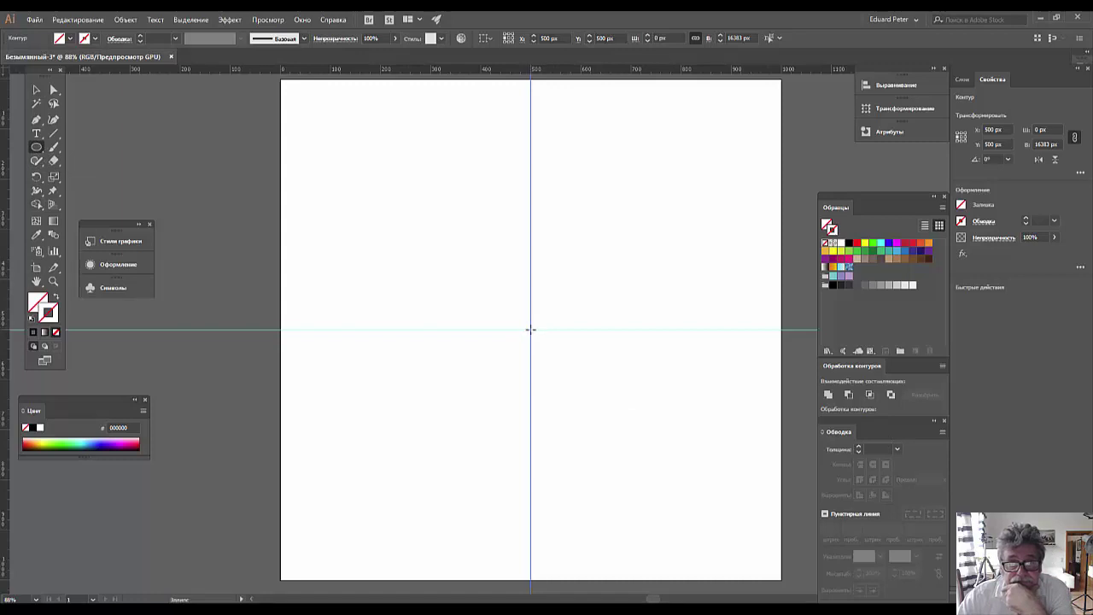
left_click_drag(530, 329, 696, 561)
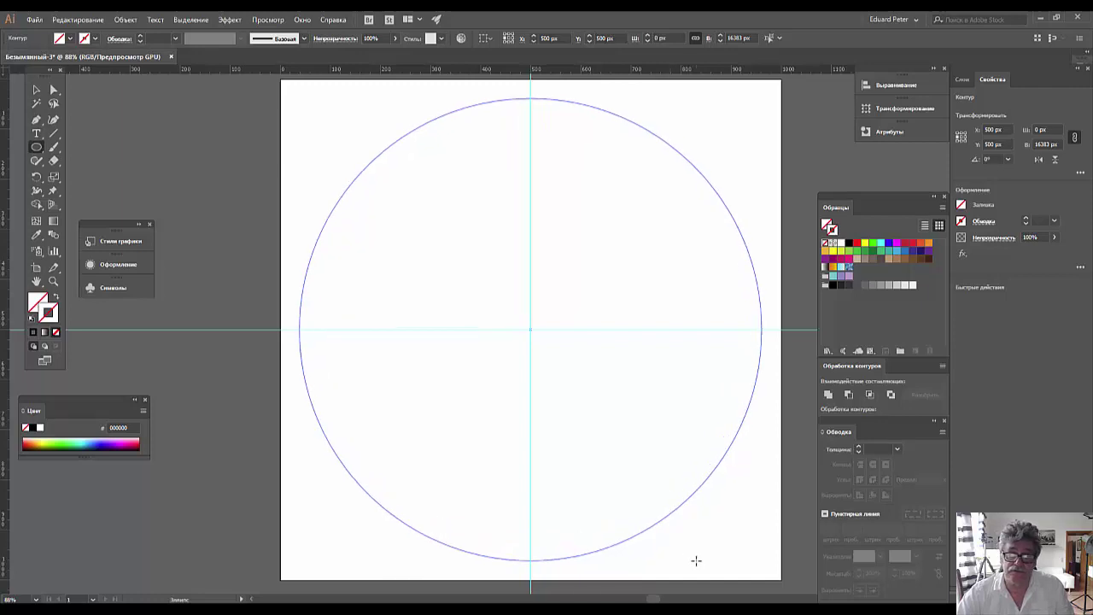
left_click_drag(696, 560, 696, 560)
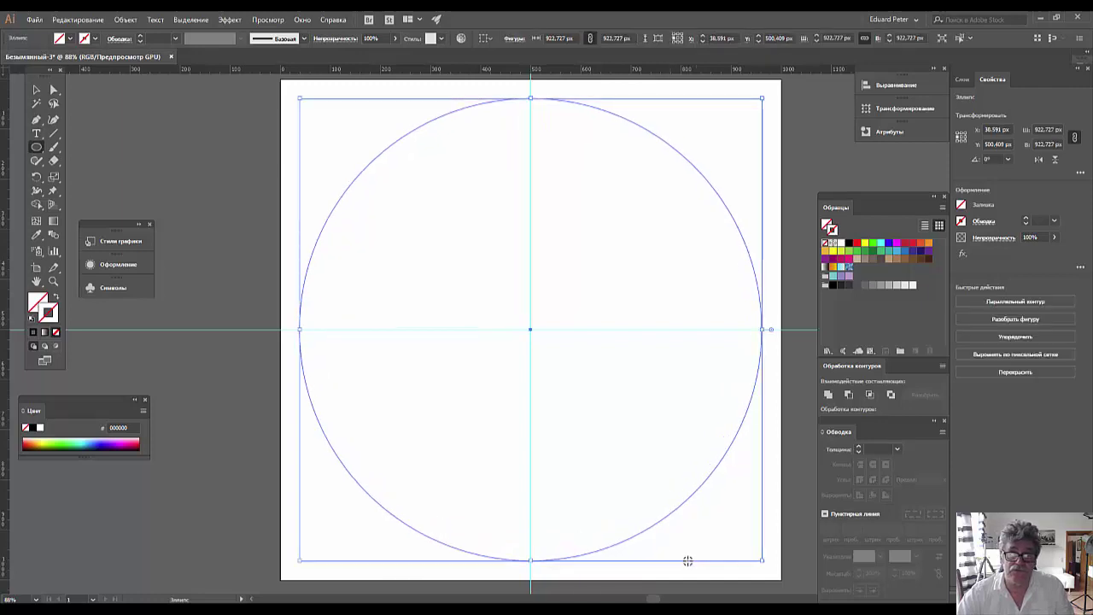
left_click(33, 333)
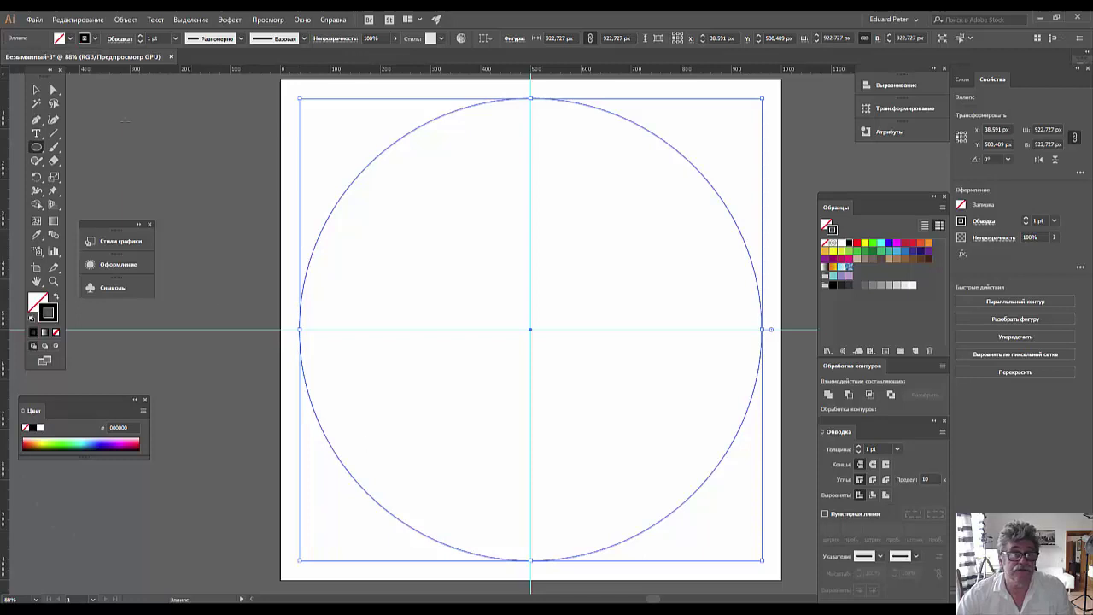
- Deselect the circle and zoom in on its top
left_click(36, 89)
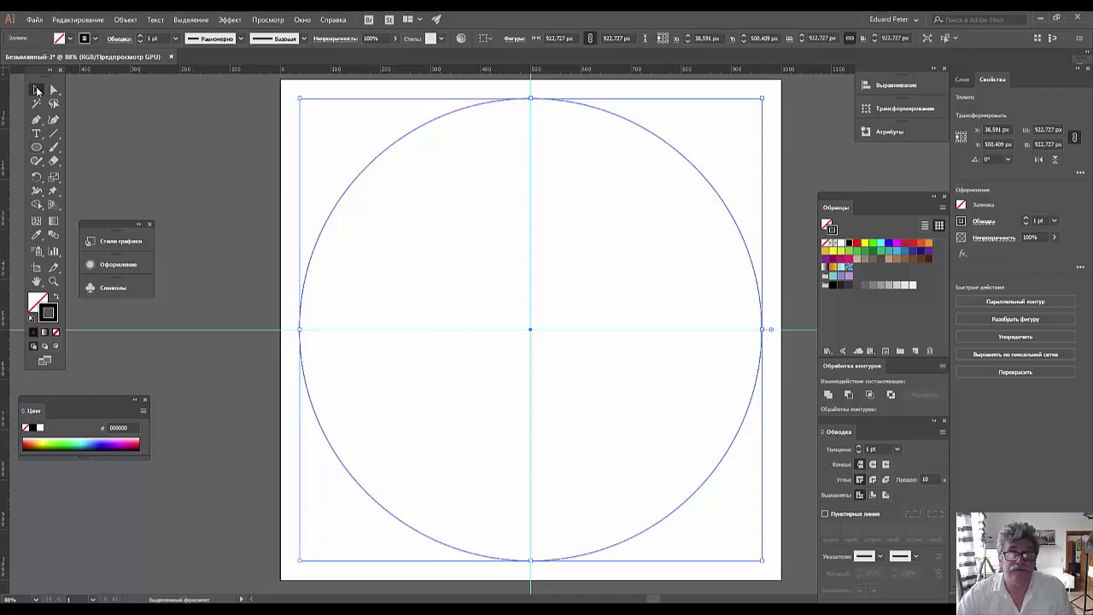
left_click(432, 252)
scroll(512, 193, "up", 3)
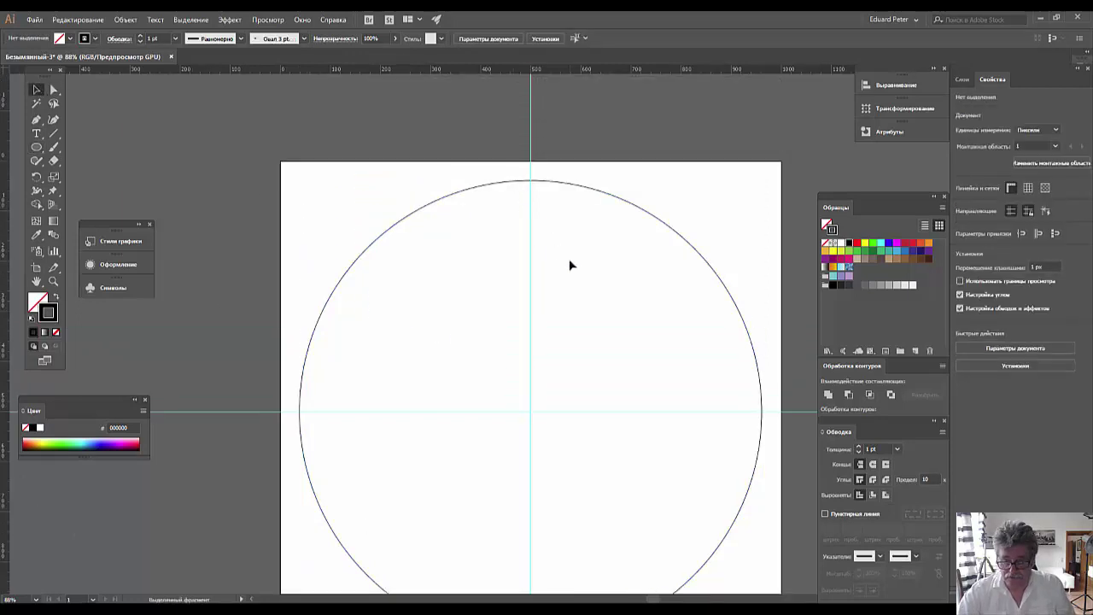
key("ctrl+plus")
key("ctrl+plus")
key("ctrl+plus")
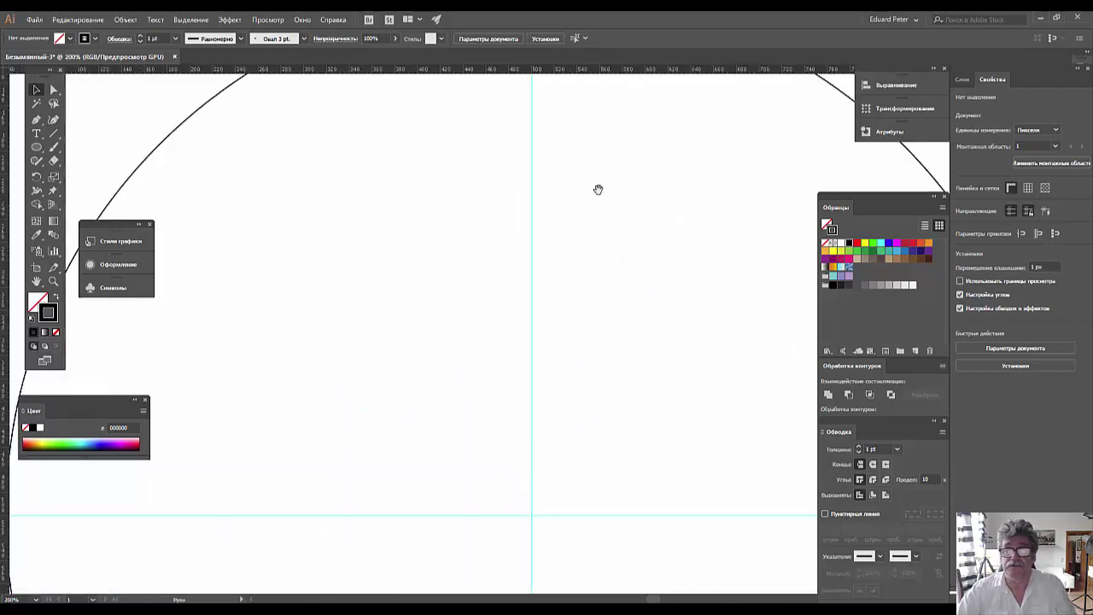
mouse_move(629, 239)
left_mouse_down()
mouse_move(607, 515)
mouse_move(603, 371)
left_mouse_up()
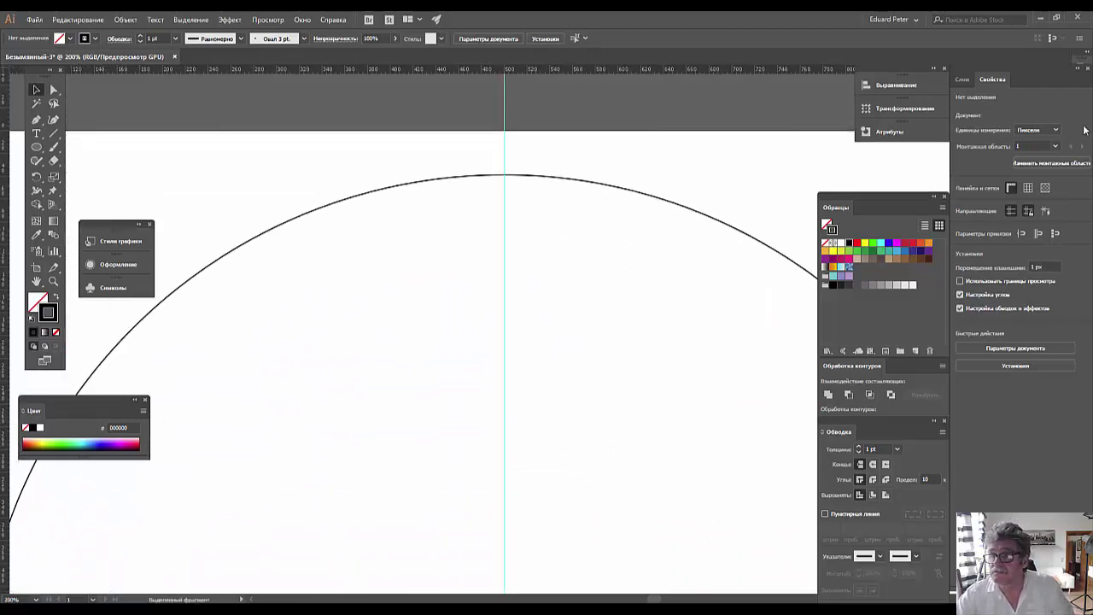
- Add layer Слой 2 and draw a thin black-filled rectangle down from the circle's top
left_click(962, 78)
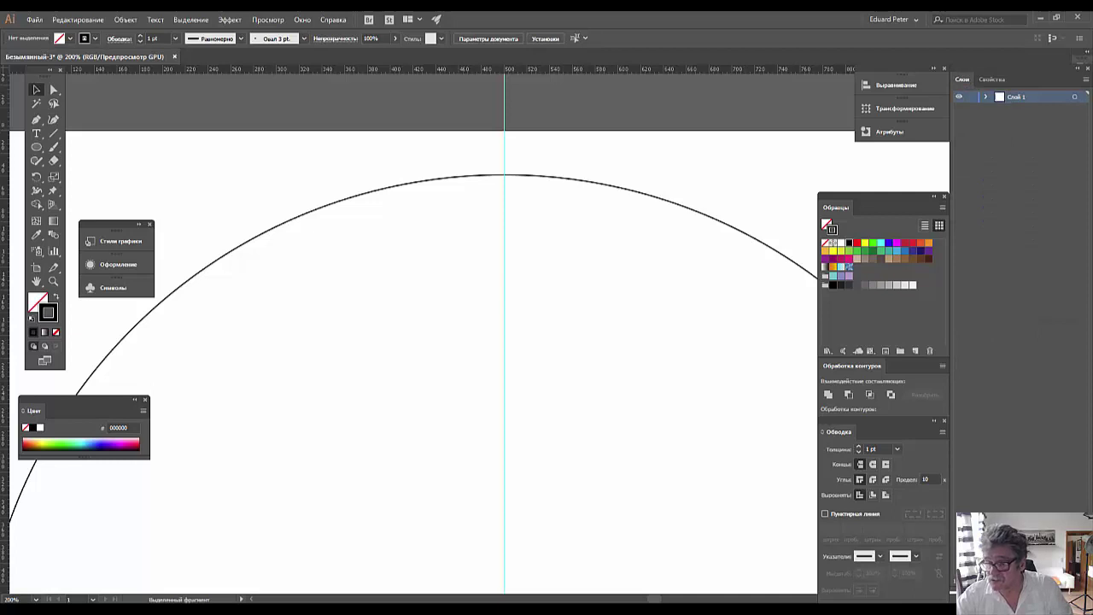
key("ctrl+l")
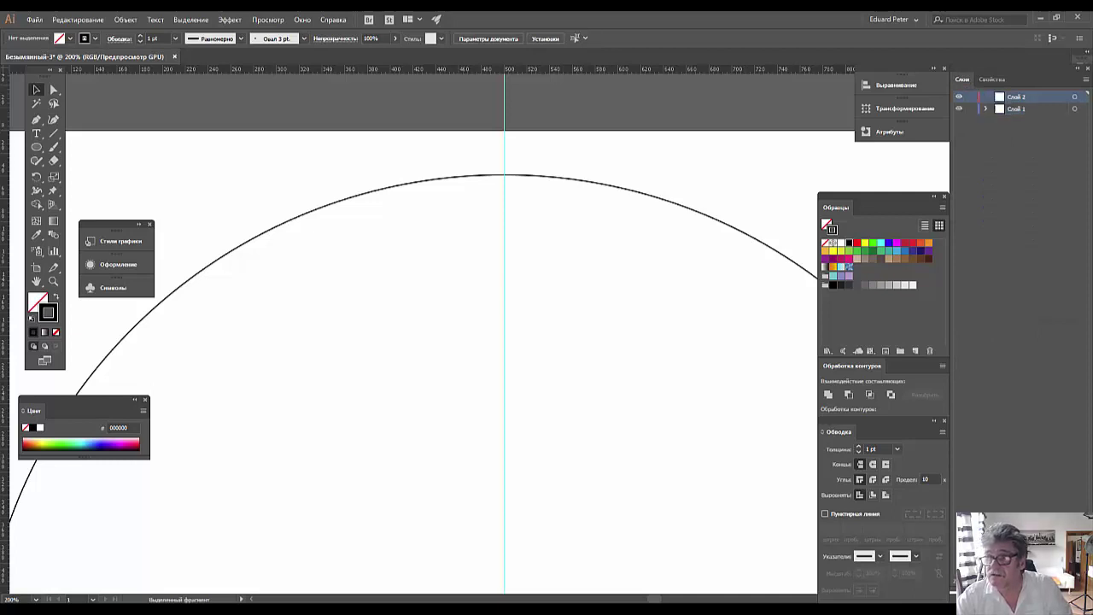
left_click(36, 147)
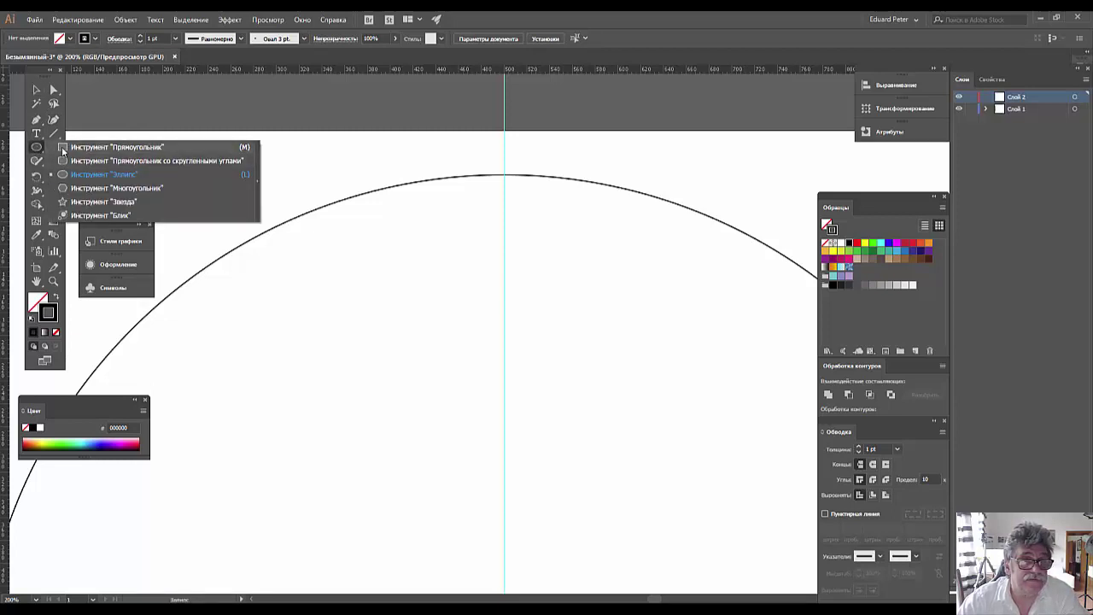
left_click(62, 150)
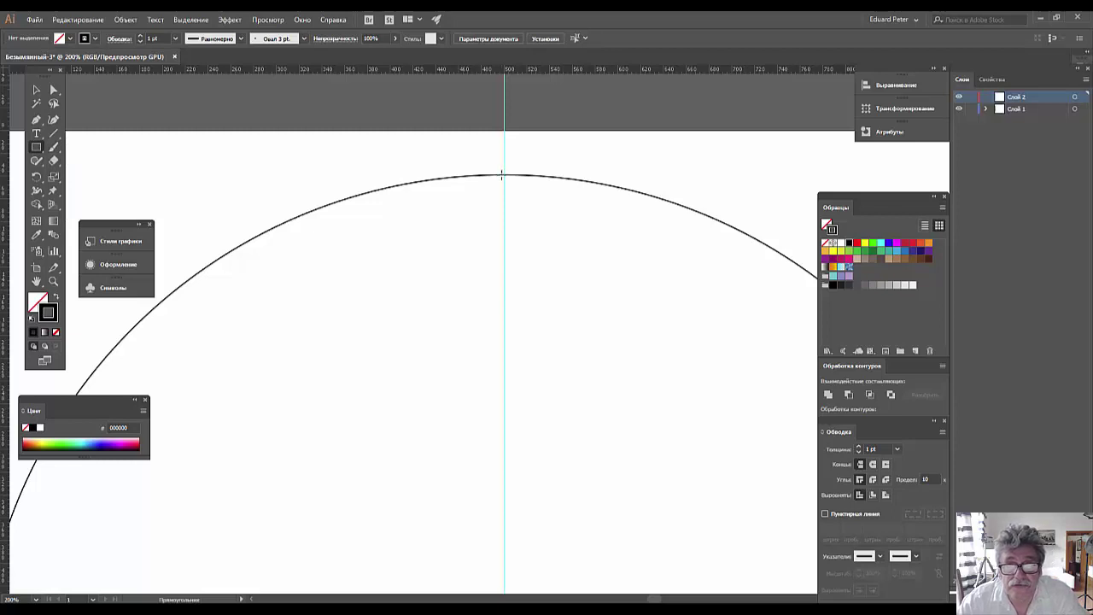
left_click_drag(502, 175, 506, 219)
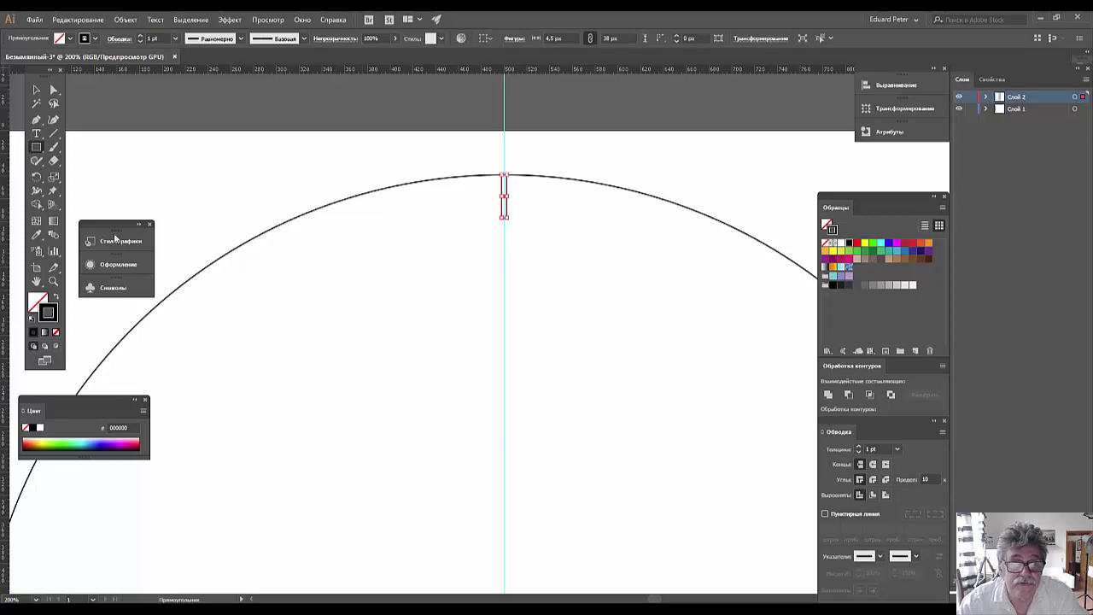
left_click(58, 297)
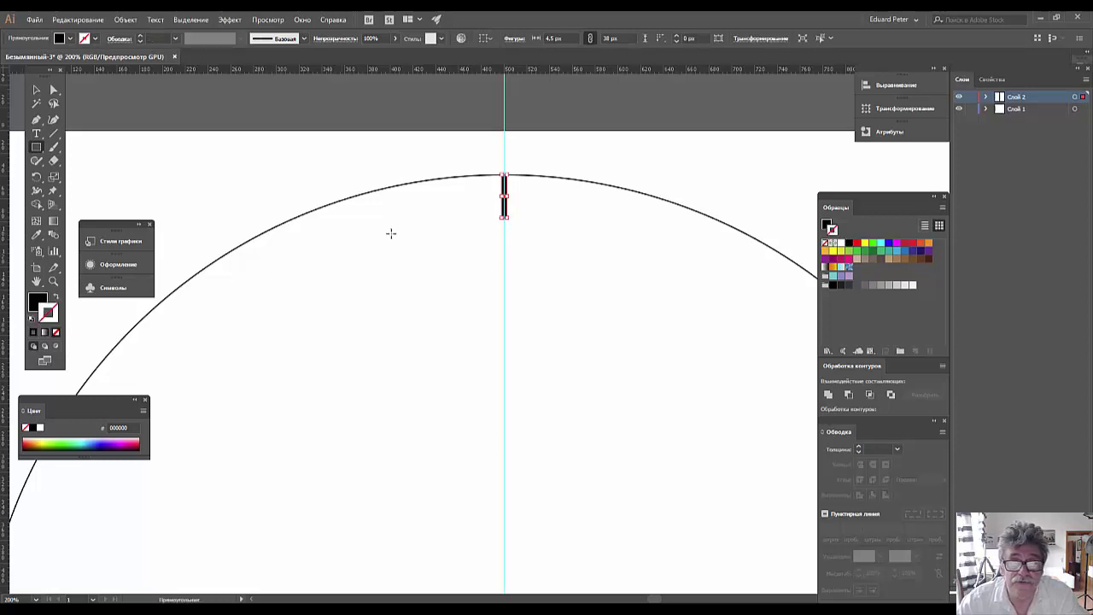
- Move the rectangle onto the vertical guide and shorten it from the bottom
scroll(410, 222, "up", 3)
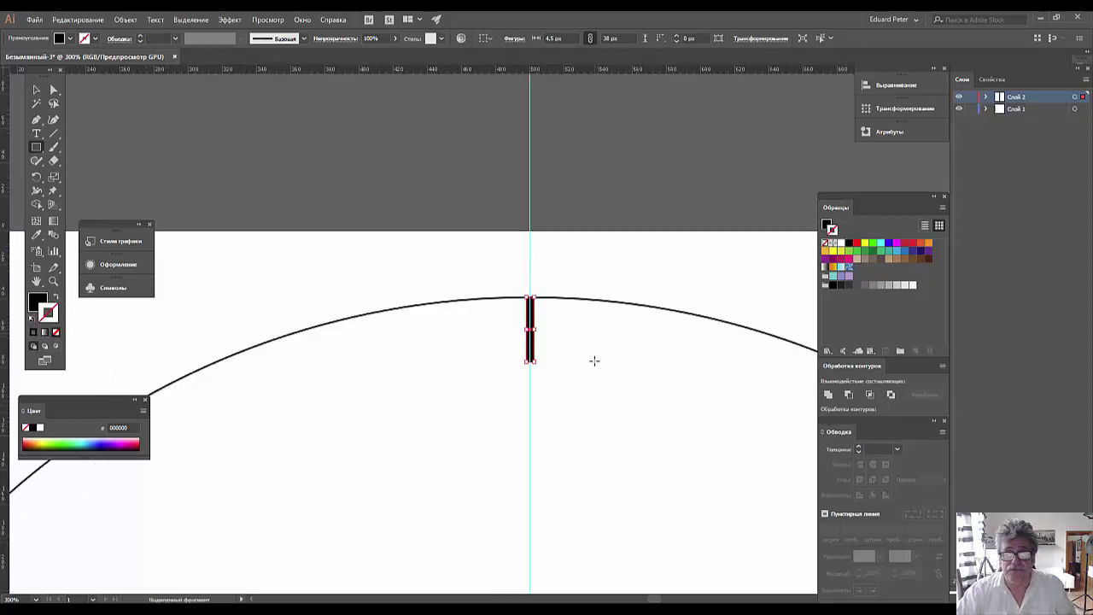
key("ctrl+plus")
key("ctrl+plus")
key("ctrl+plus")
key("ctrl+plus")
key("ctrl+plus")
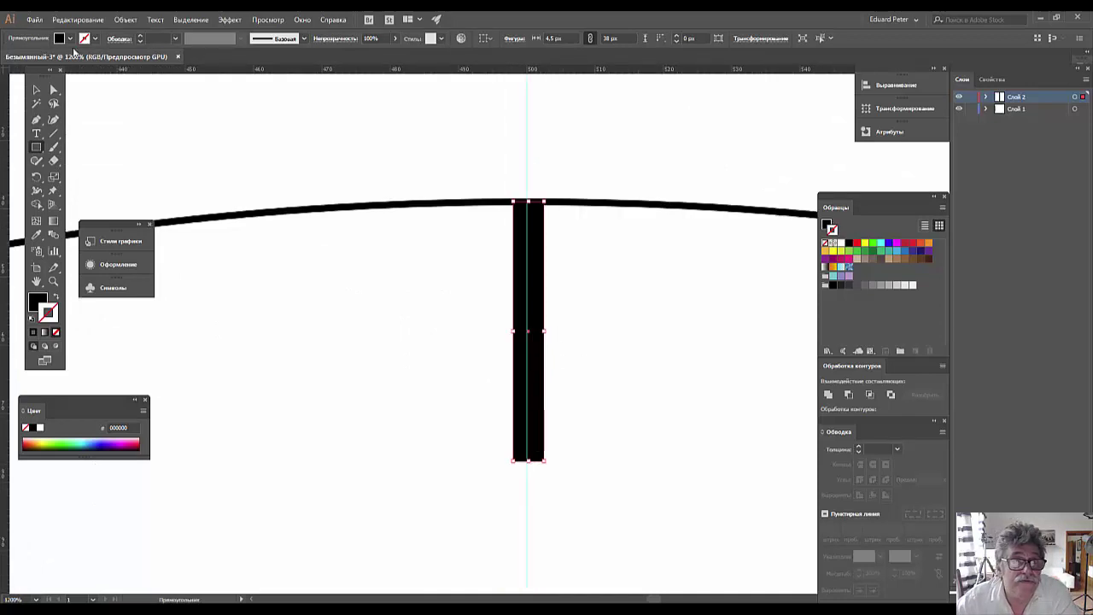
left_click(35, 88)
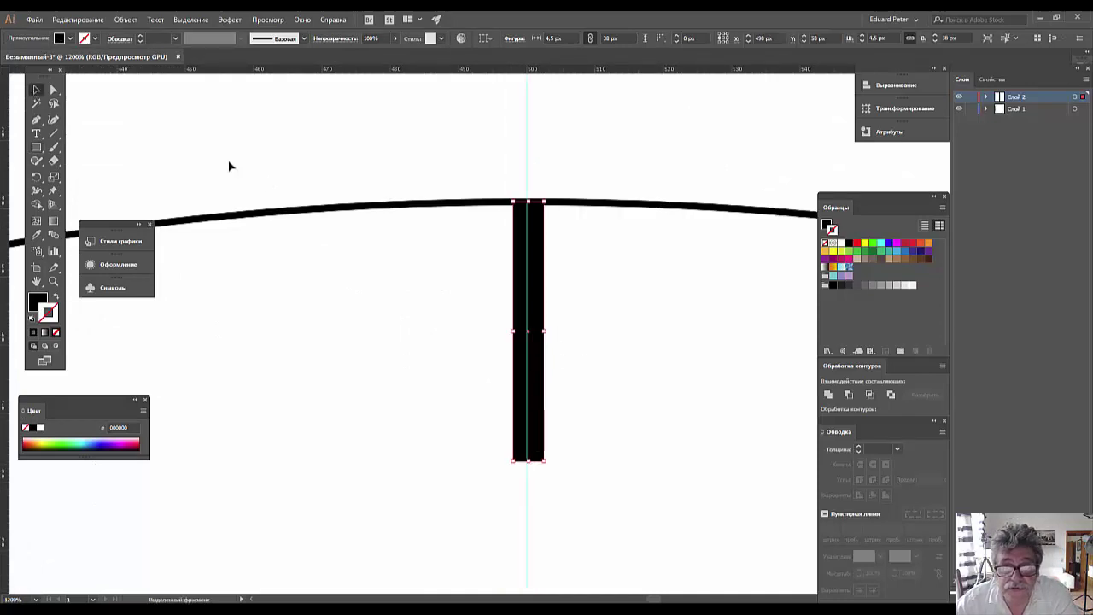
left_click_drag(538, 299, 537, 295)
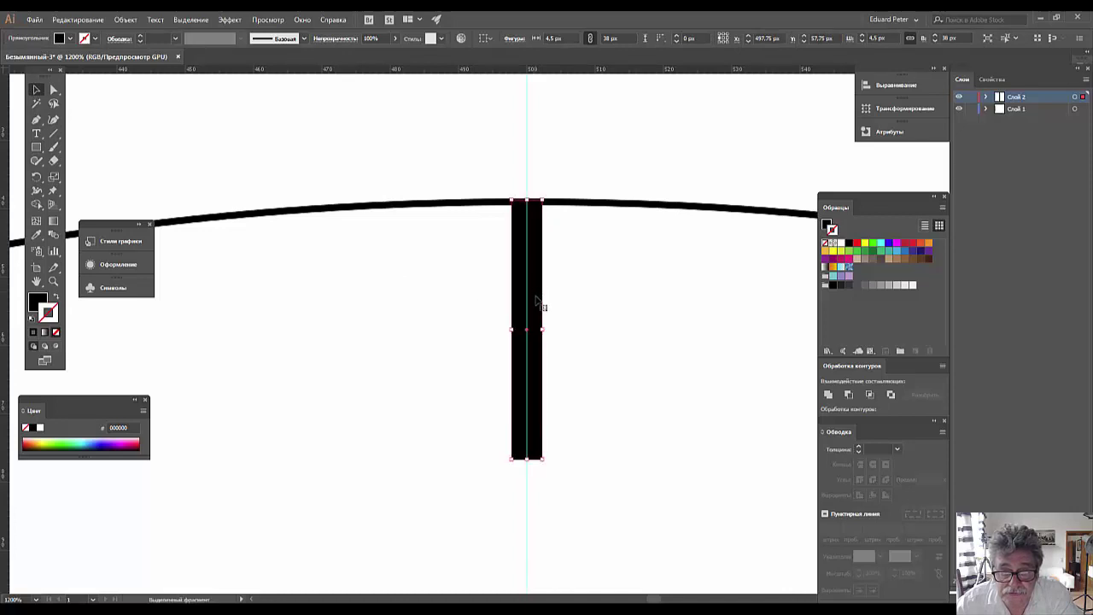
left_click_drag(527, 461, 528, 432)
left_click(667, 464)
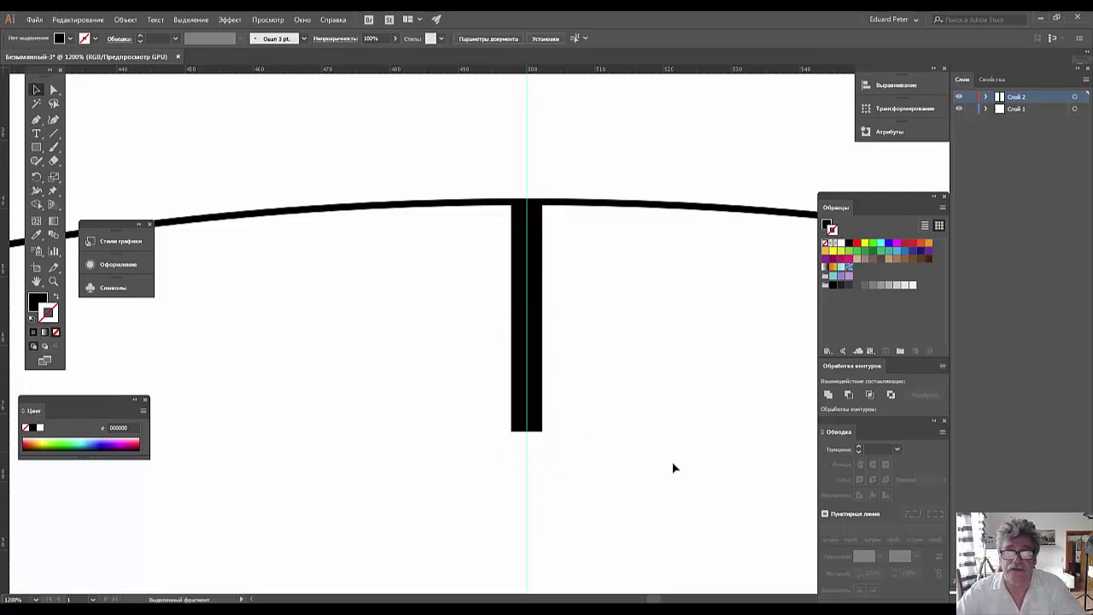
- Check the tick on the circle and nudge it precisely onto the vertical guide
key("ctrl+minus")
key("ctrl+minus")
key("ctrl+minus")
key("ctrl+minus")
key("ctrl+minus")
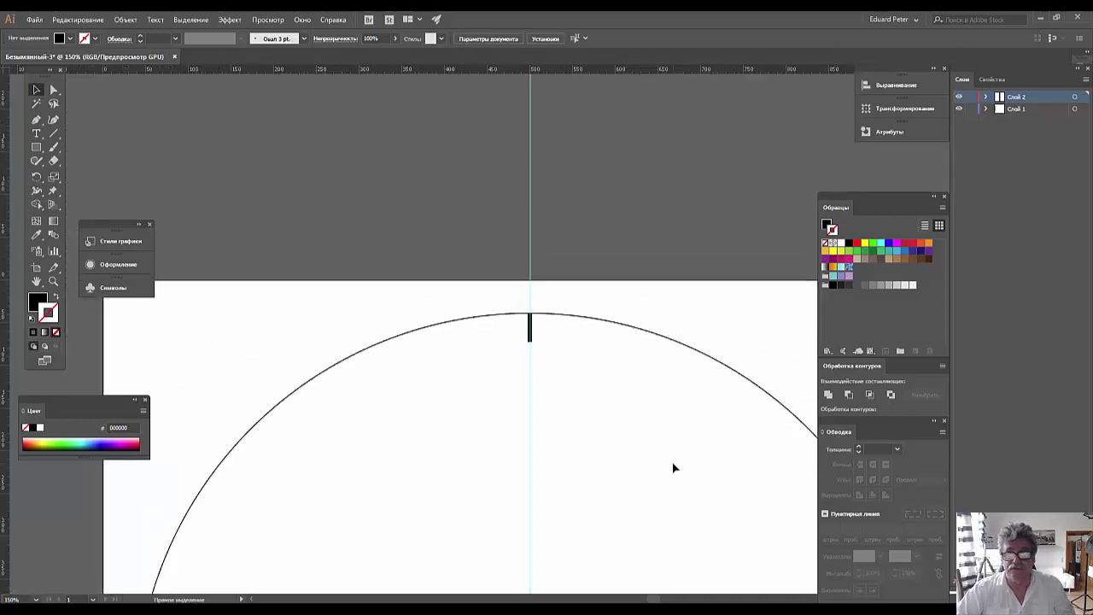
key("ctrl+minus")
key("ctrl+minus")
key("ctrl+minus")
key("ctrl+minus")
key("ctrl+plus")
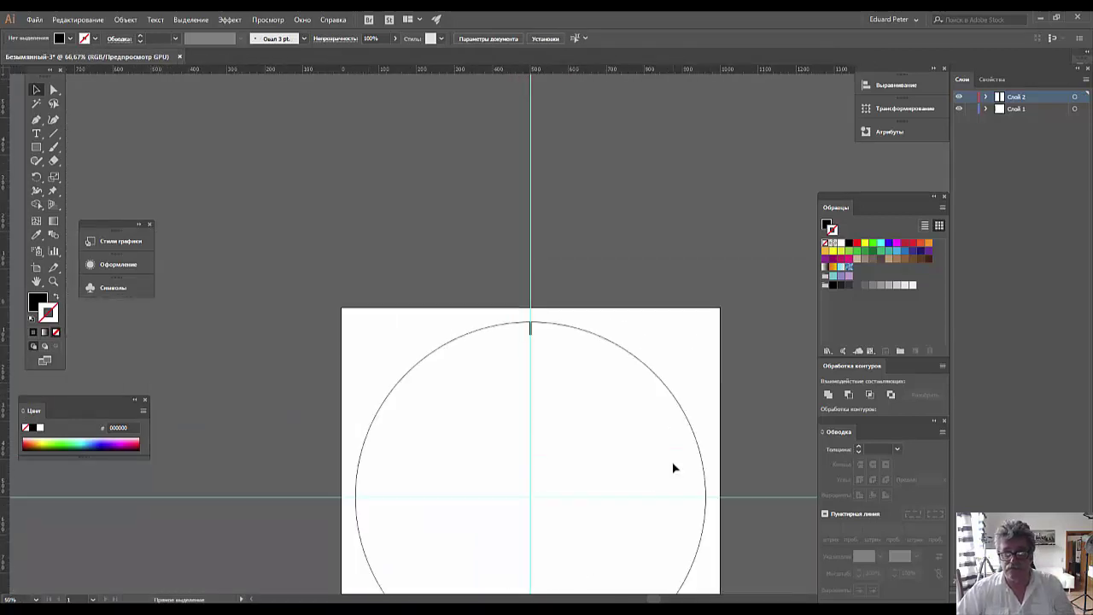
key("ctrl+plus")
key("ctrl+plus")
key("ctrl+plus")
key("ctrl+plus")
key("ctrl+plus")
key("ctrl+plus")
key("ctrl+plus")
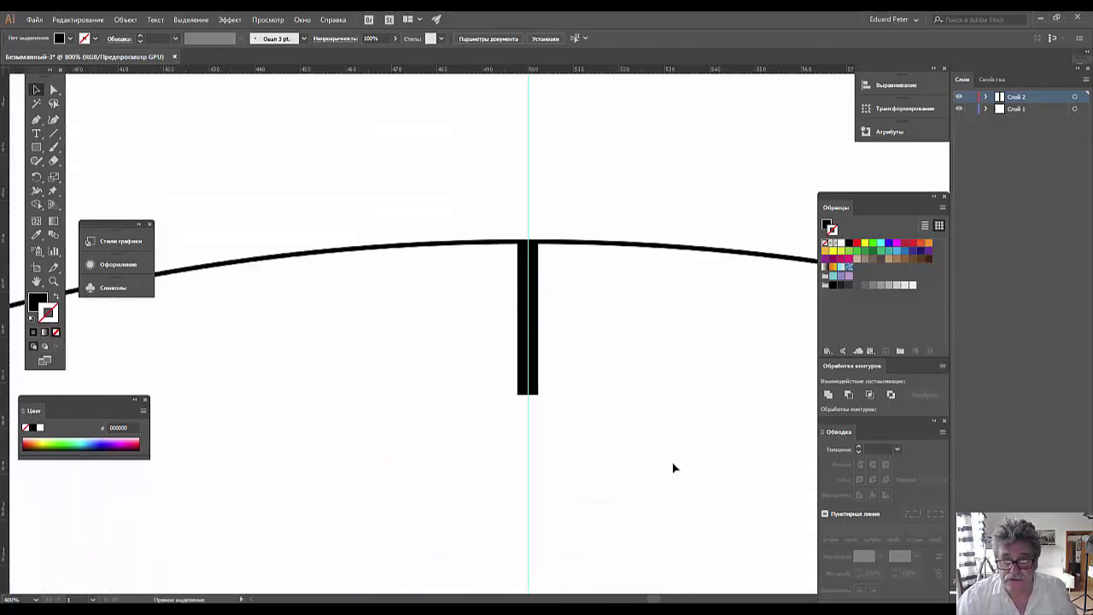
key("ctrl+plus")
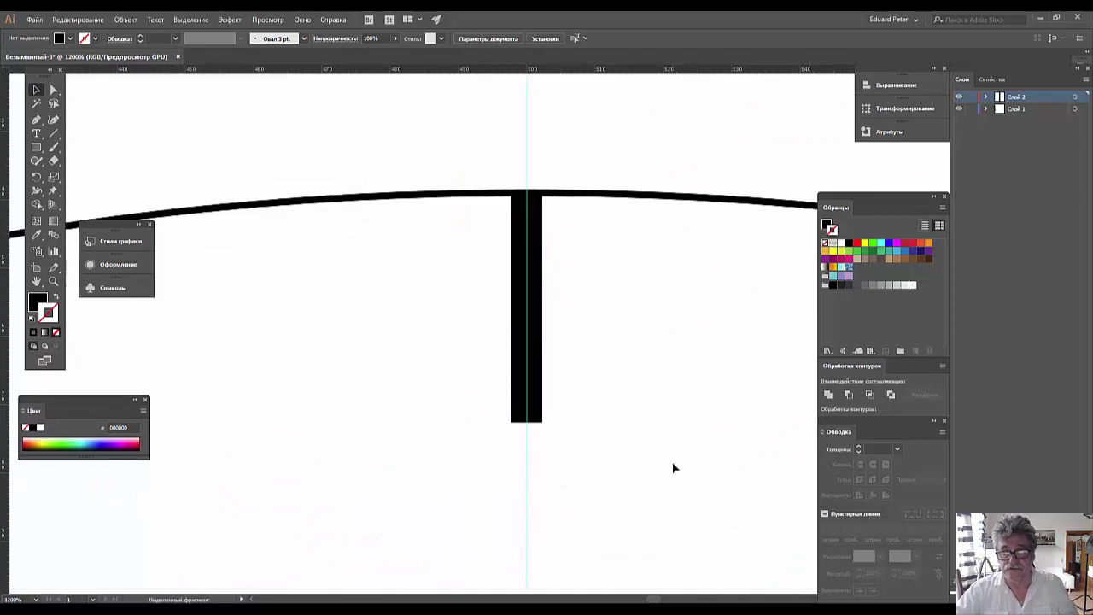
left_click(536, 363)
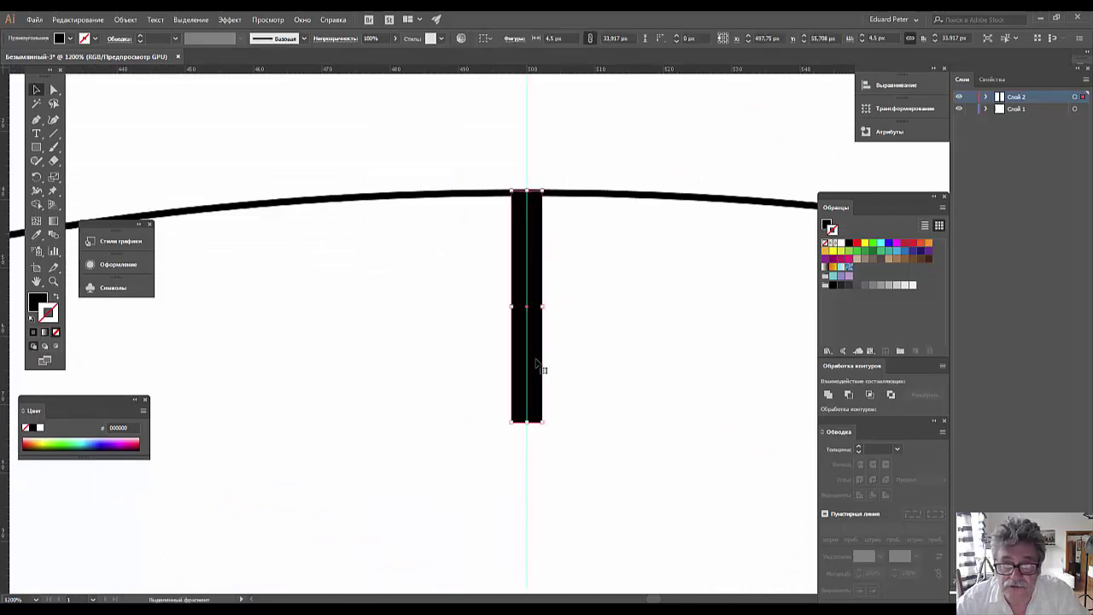
left_click_drag(536, 363, 536, 364)
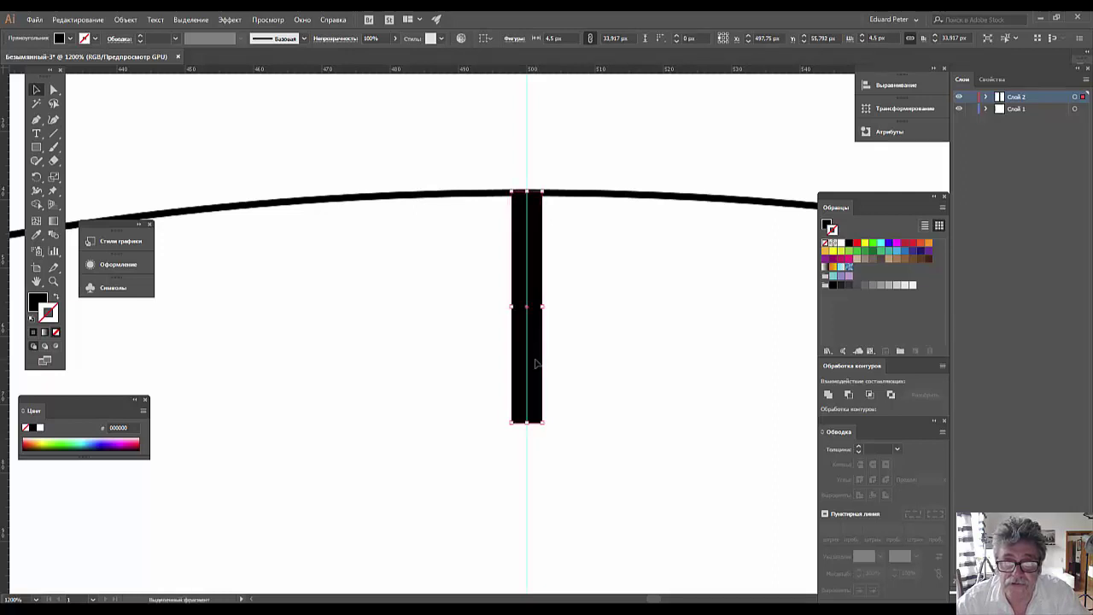
left_click(623, 403)
scroll(624, 404, "down", 1)
- Reselect the top tick, choose the Rotate tool, and zoom to 100% showing the whole circle
scroll(623, 403, "down", 2)
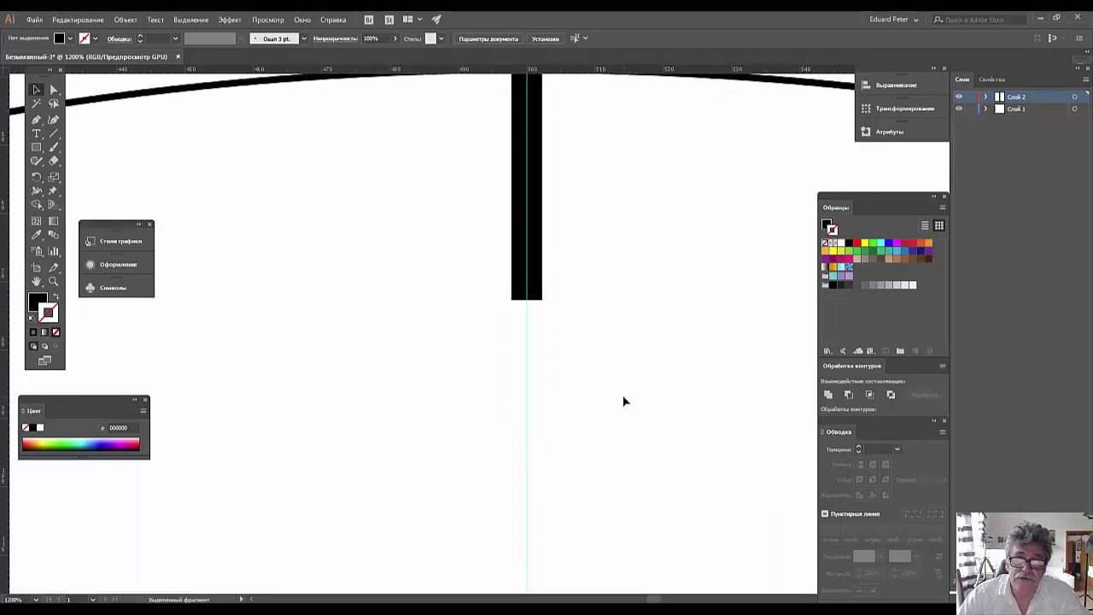
scroll(624, 403, "down", 1)
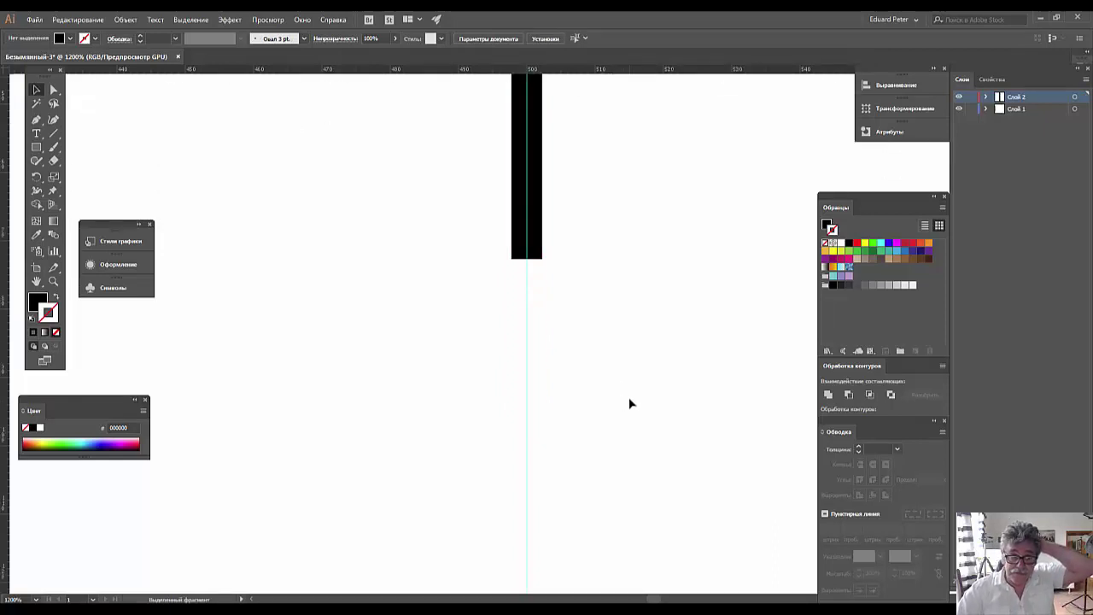
left_click(533, 252)
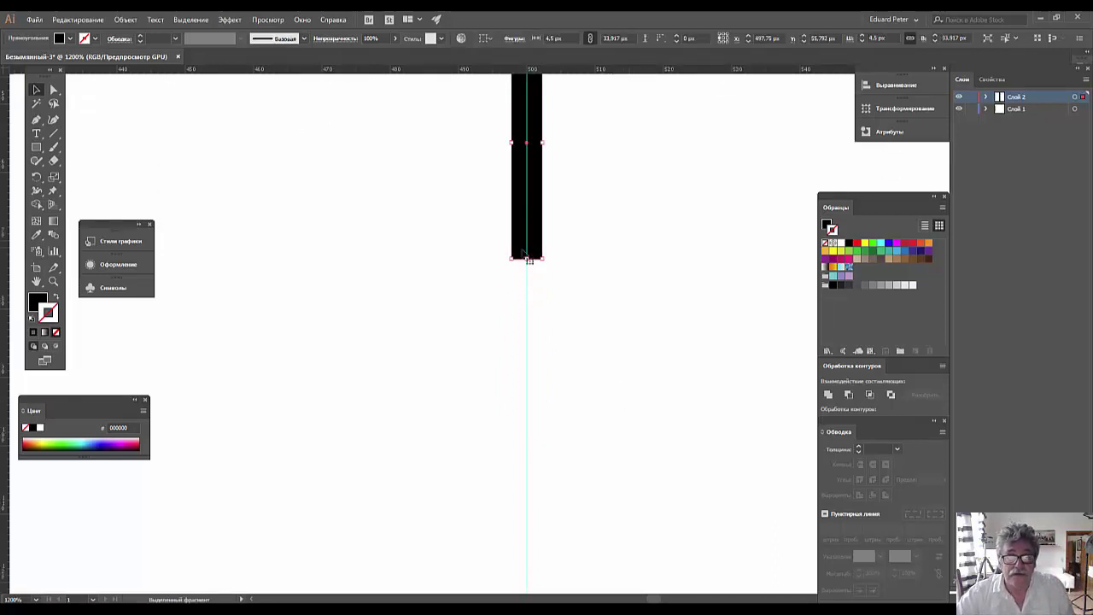
left_click(37, 177)
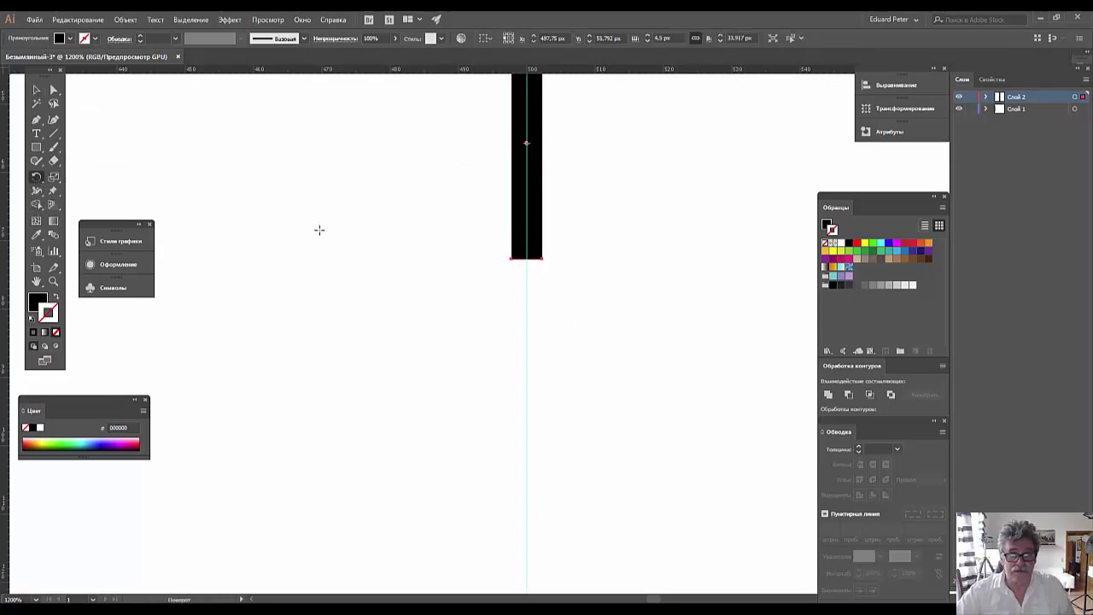
key("ctrl+1")
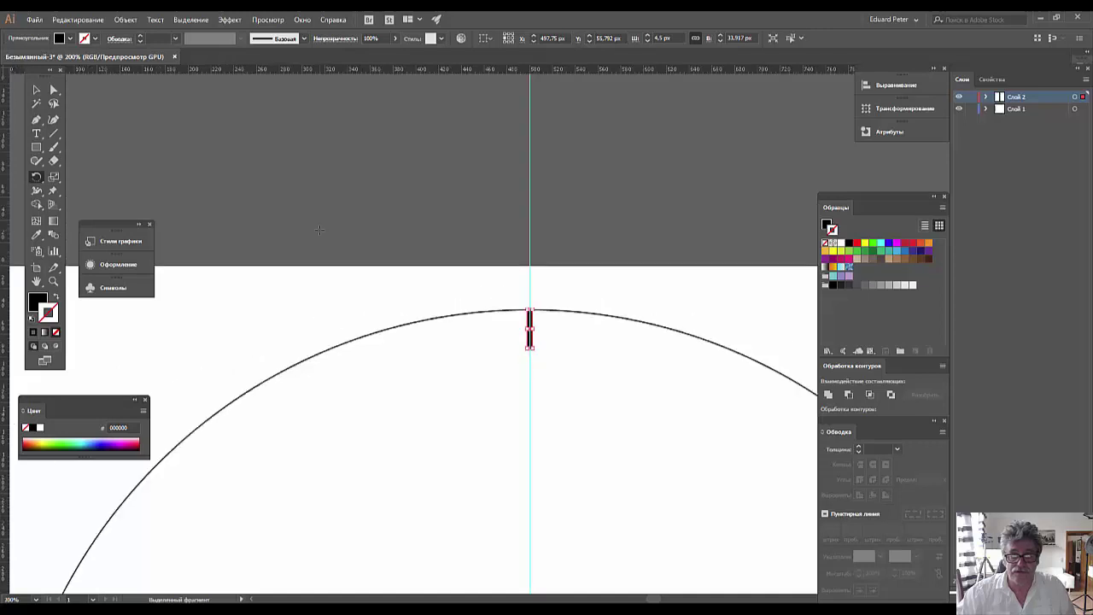
scroll(431, 408, "down", 3)
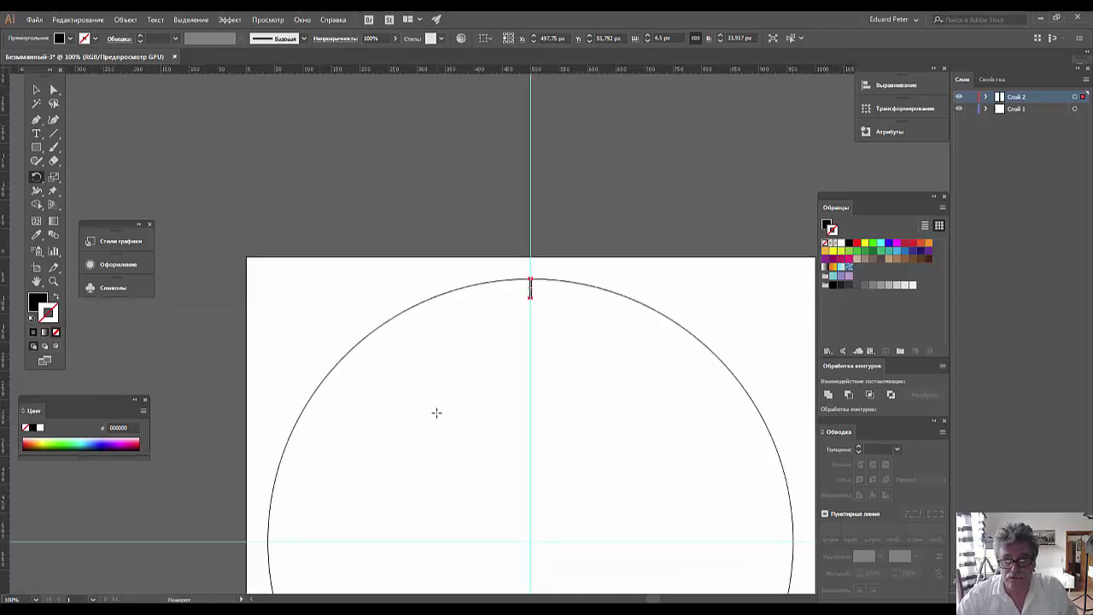
scroll(427, 409, "down", 2)
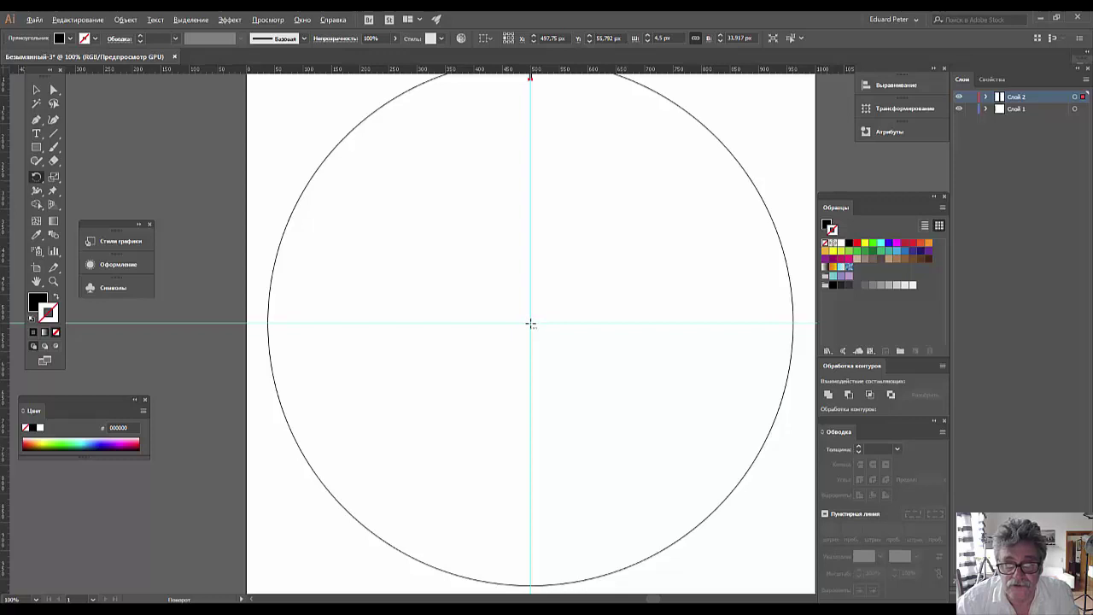
- Rotate the tick 360/60 (6°) around the circle's centre
left_click(530, 323, "alt")
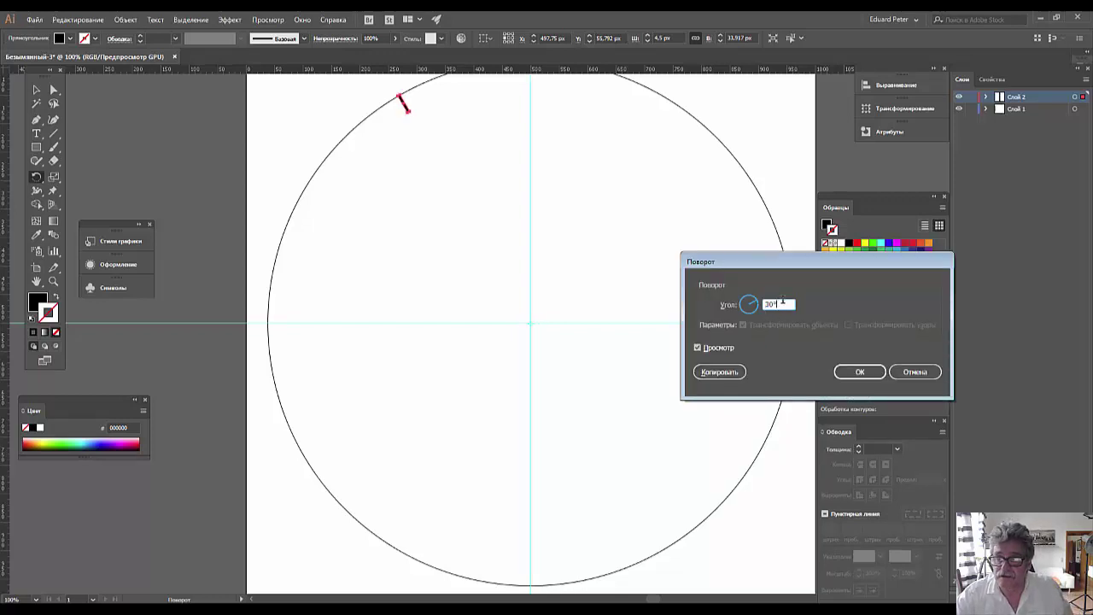
key("Up")
key("Up")
key("Up")
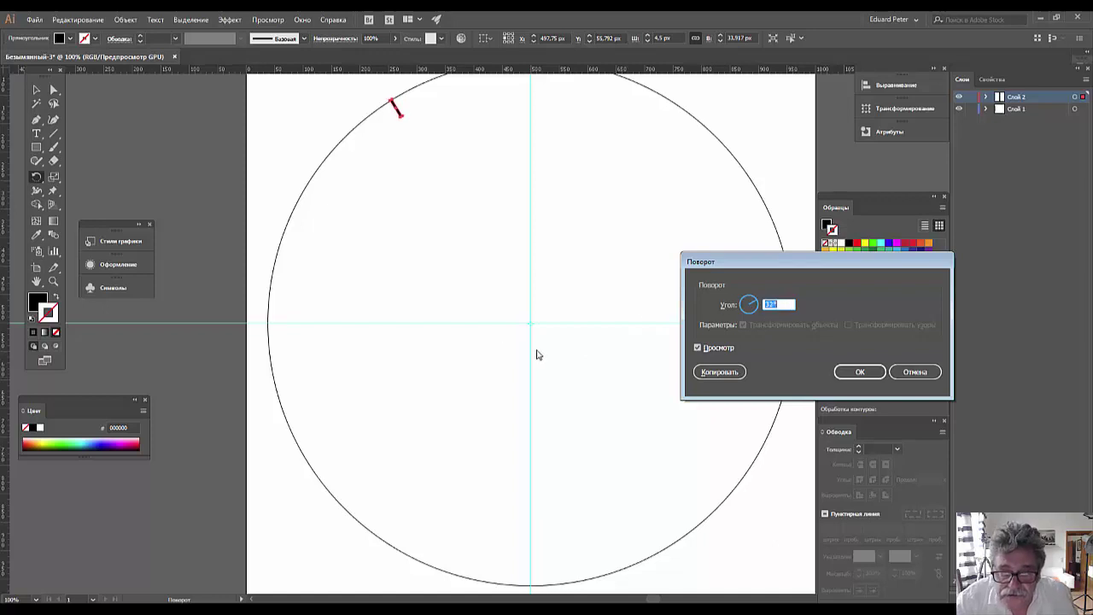
key("Up")
key("Up")
key("Down")
key("Down")
key("Down")
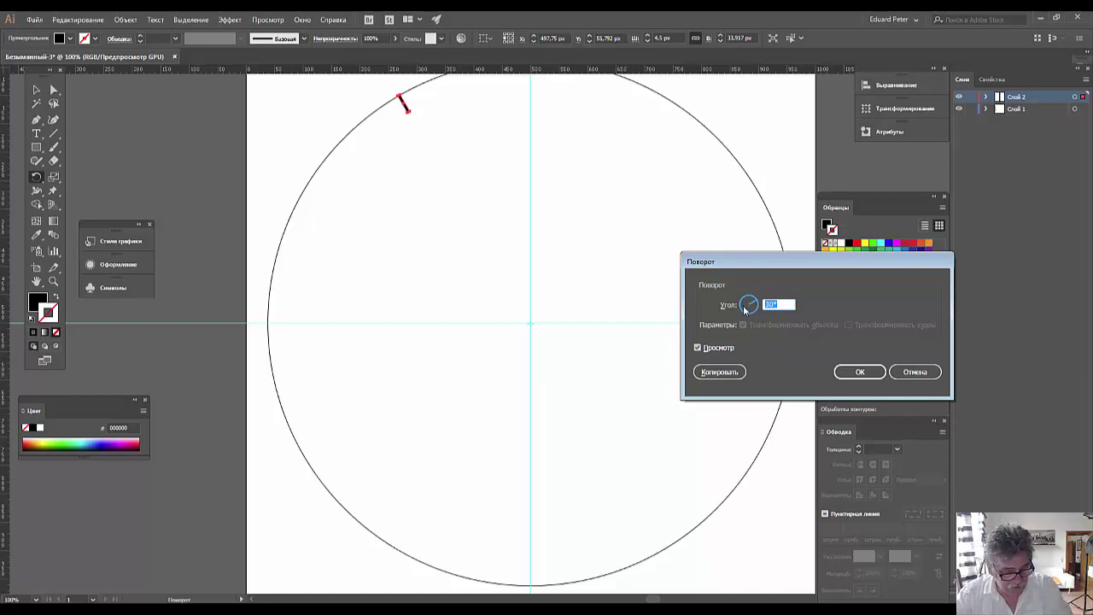
type("36")
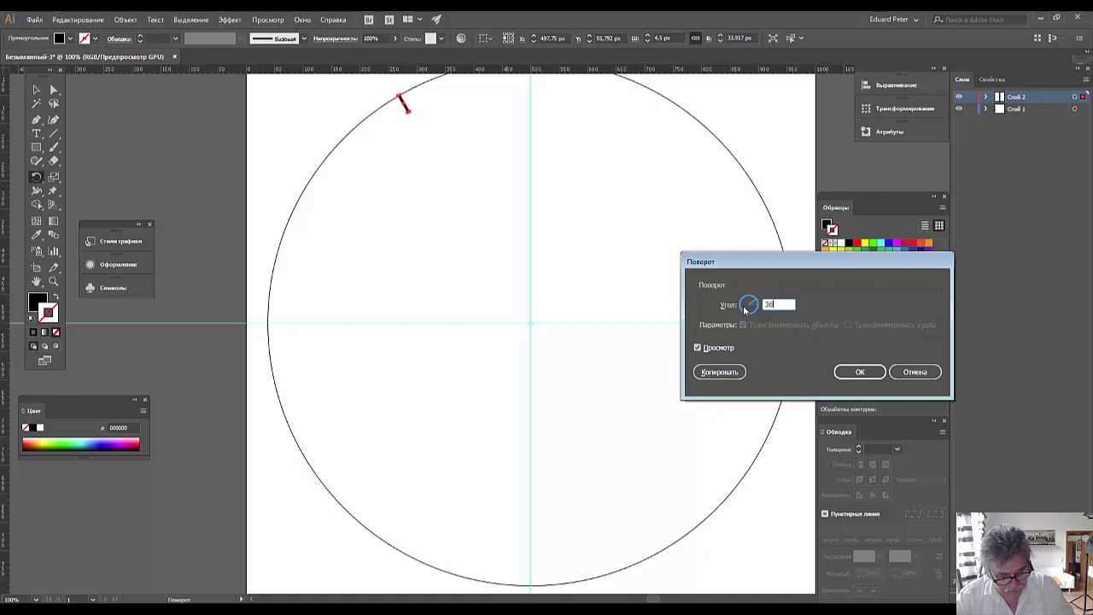
type("0")
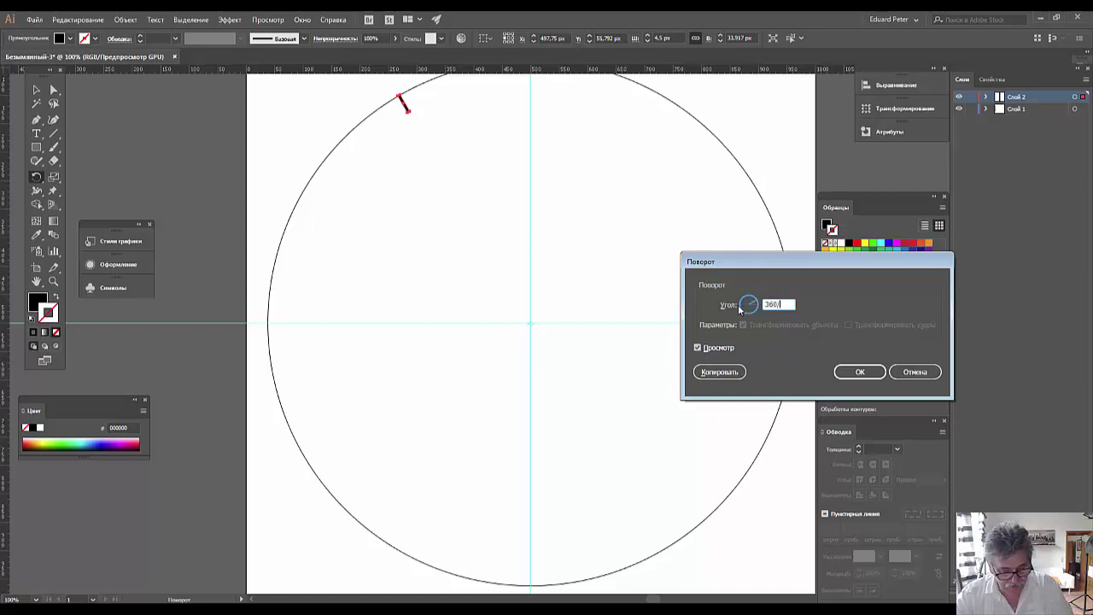
type("/60")
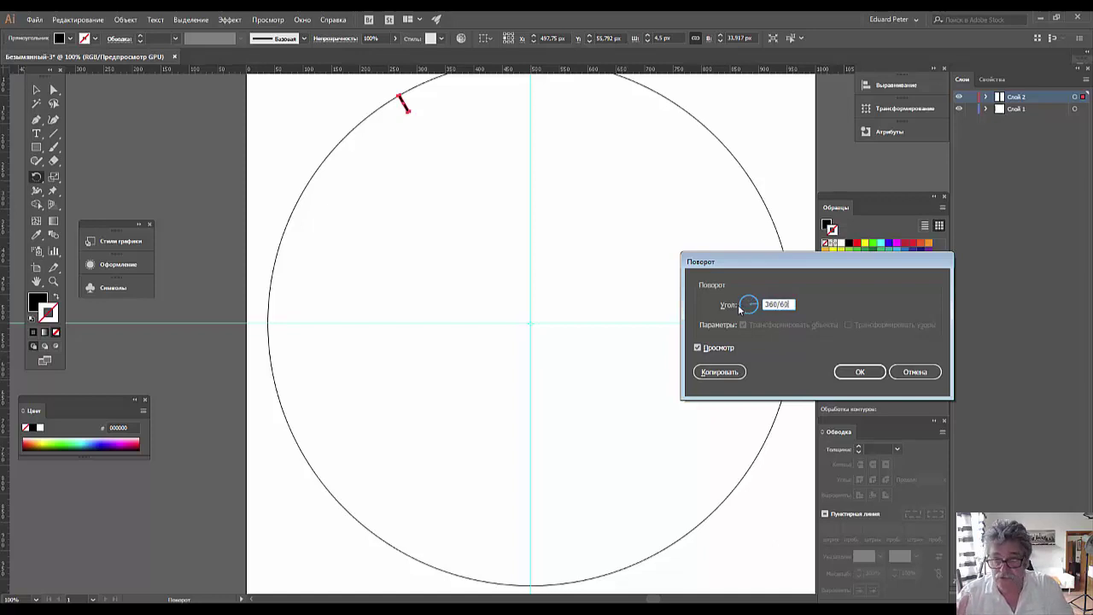
left_click(859, 374)
- Undo the trial rotations so the tick returns to 12 o'clock on the guide
scroll(543, 224, "down", 1)
scroll(543, 225, "up", 2)
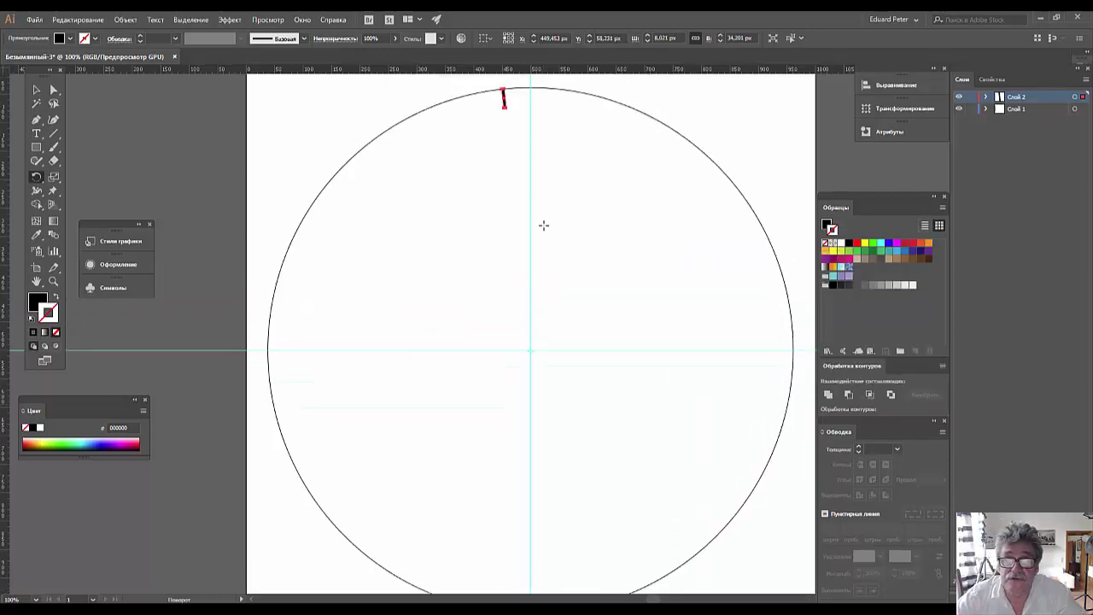
scroll(543, 225, "up", 1)
key("v")
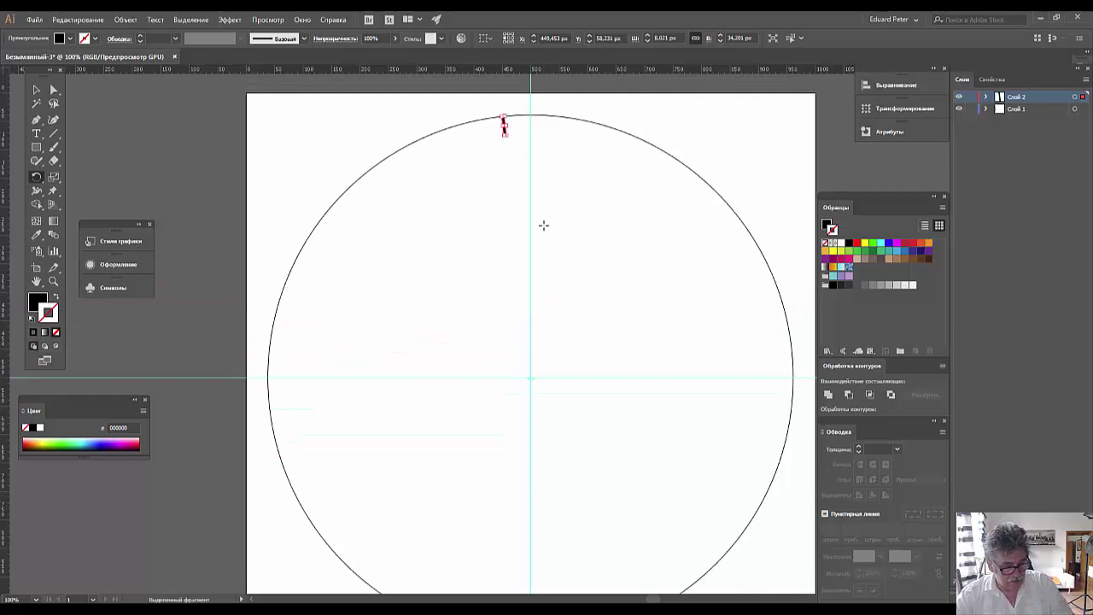
key("ctrl+d")
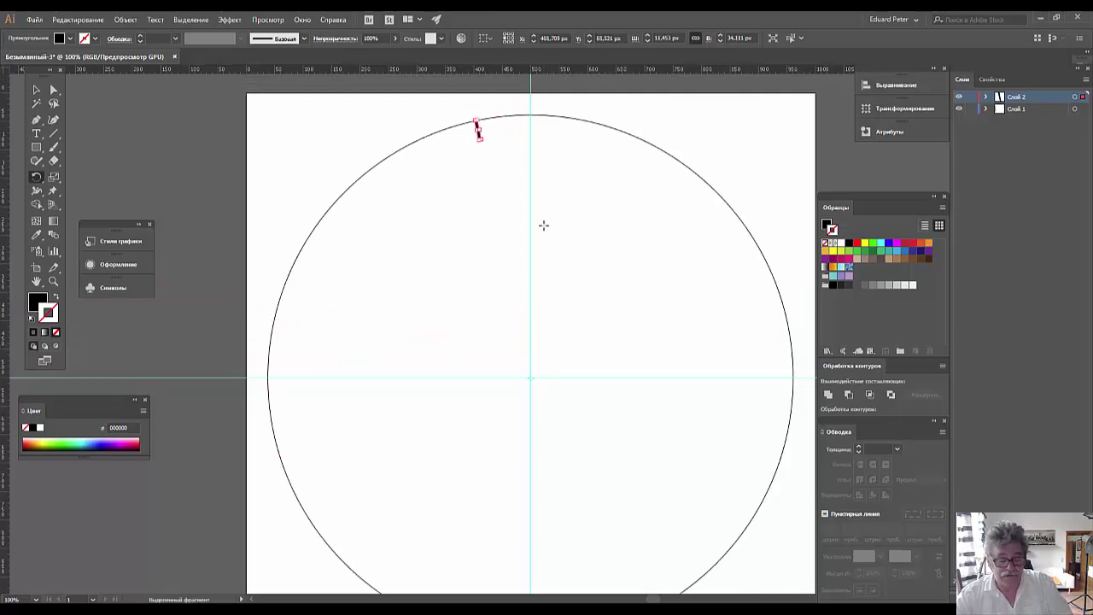
key("ctrl+d")
key("ctrl+d")
key("ctrl+d")
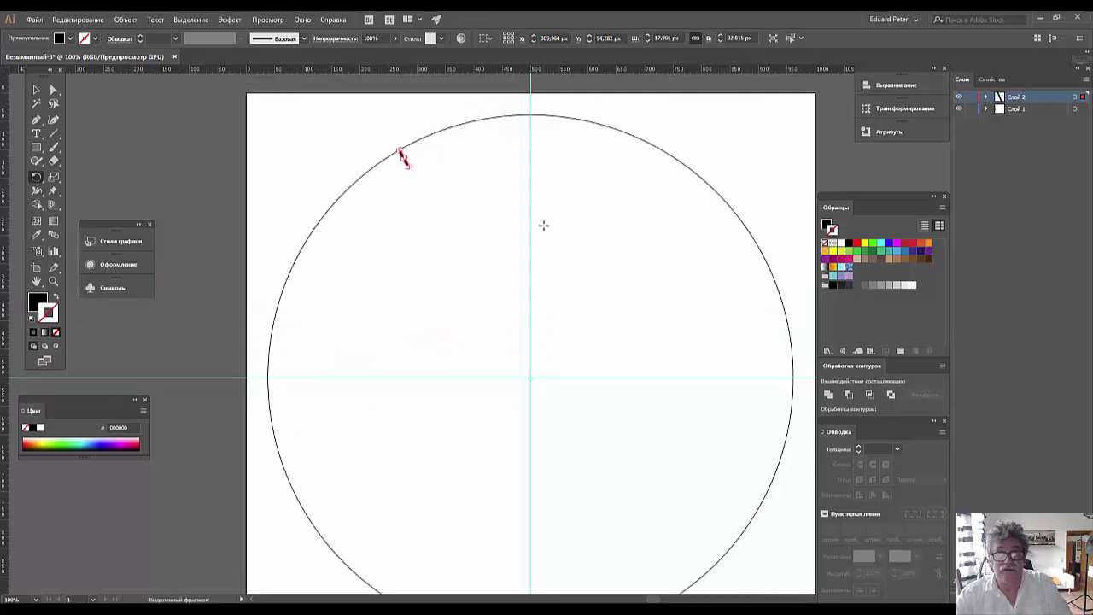
key("ctrl+d")
key("ctrl+d")
key("ctrl+z")
key("ctrl+z")
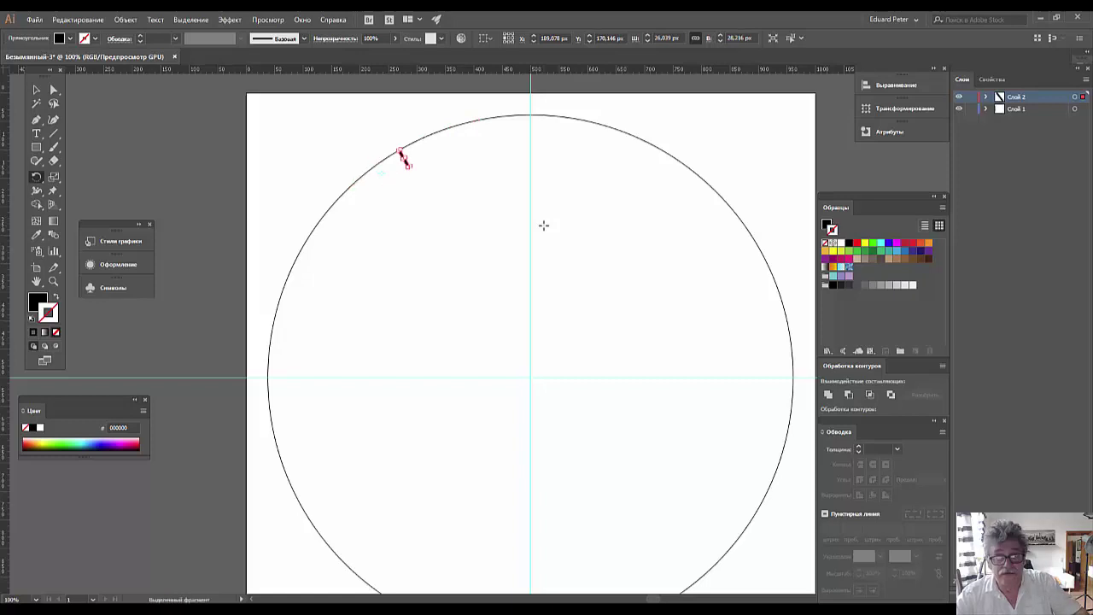
key("ctrl+z")
key("ctrl+z")
key("ctrl+z")
key("ctrl+z")
key("ctrl+z")
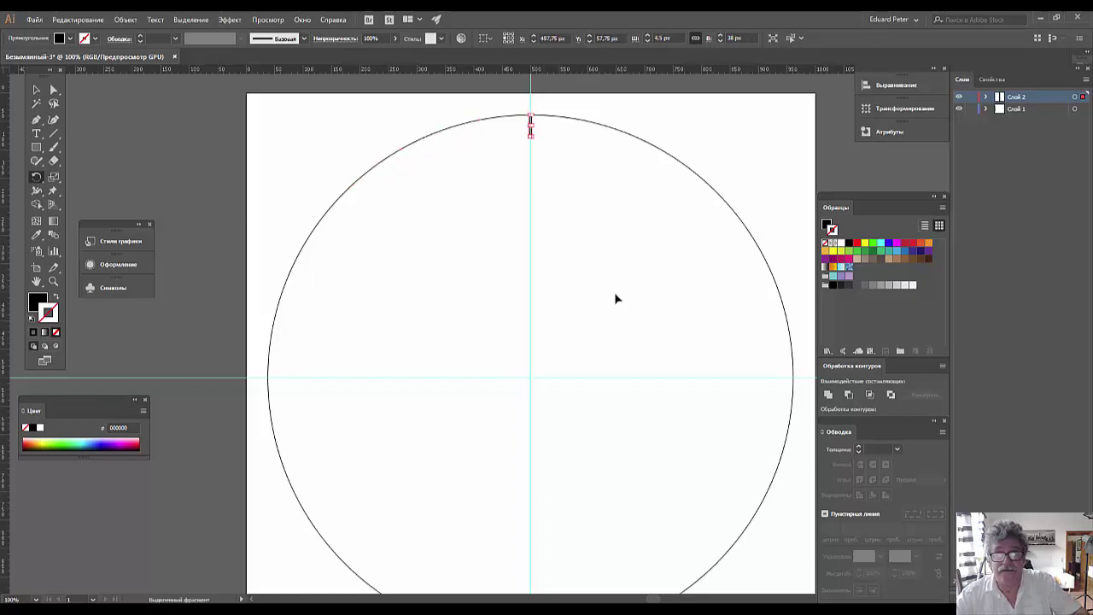
- Pivot on the circle centre and make a copy of the tick rotated 360/60
key("r")
left_click(586, 288)
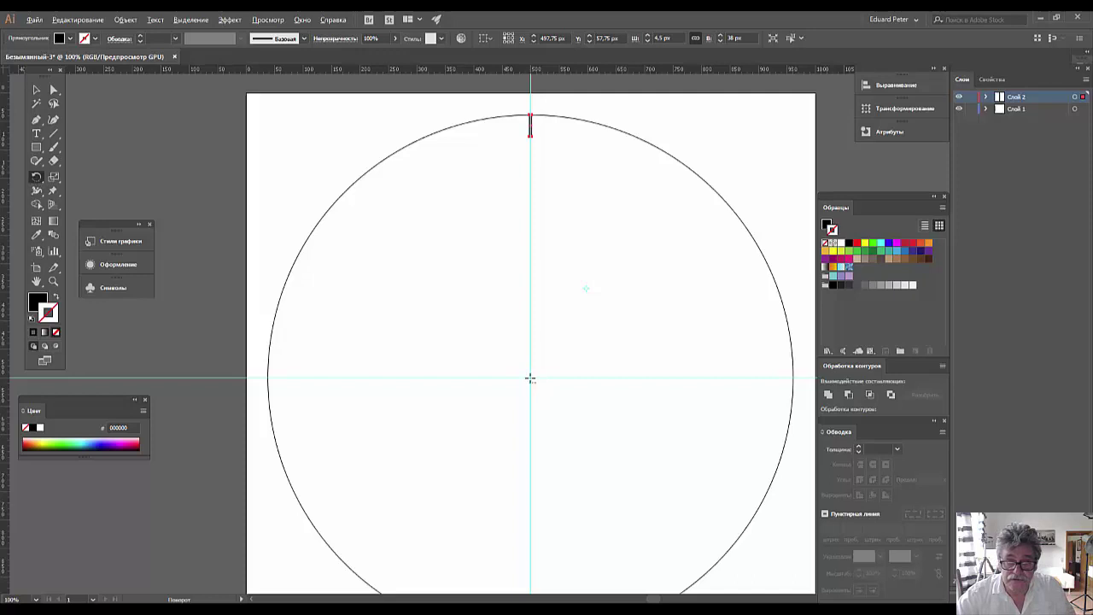
left_click(530, 378, "alt")
type("360")
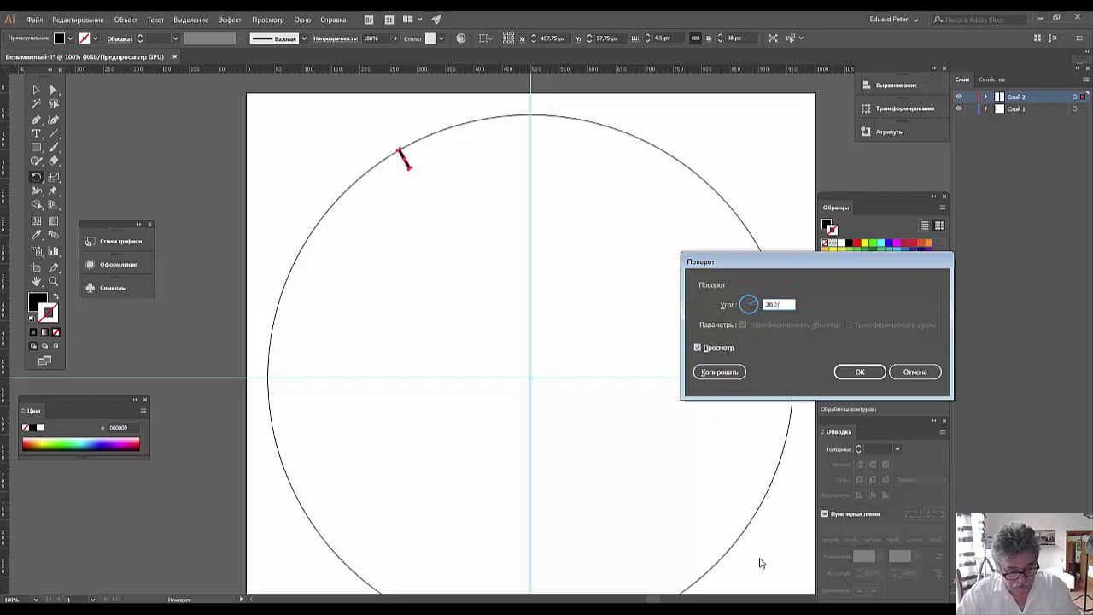
type("/60")
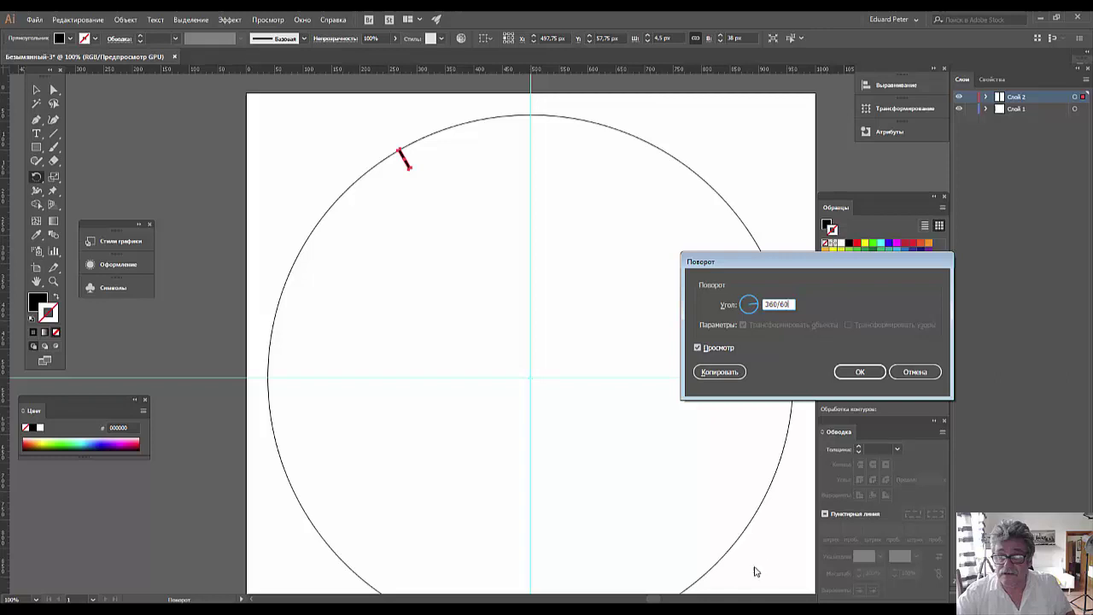
left_click(722, 373)
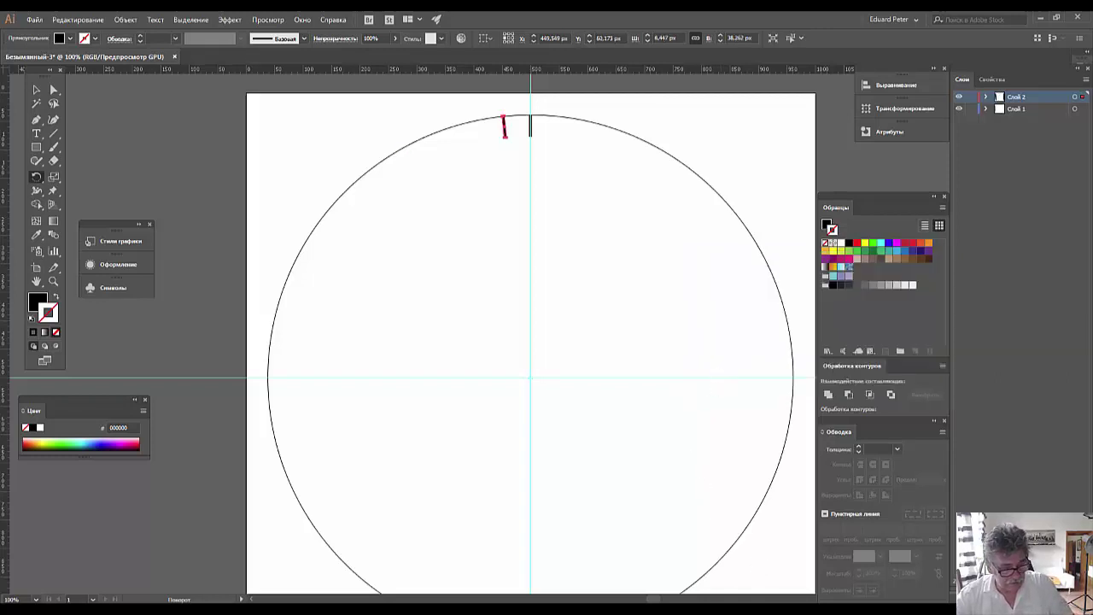
- Repeat the rotated copy with Ctrl+D to continue the ticks around the circle
key("ctrl+d")
key("ctrl+d")
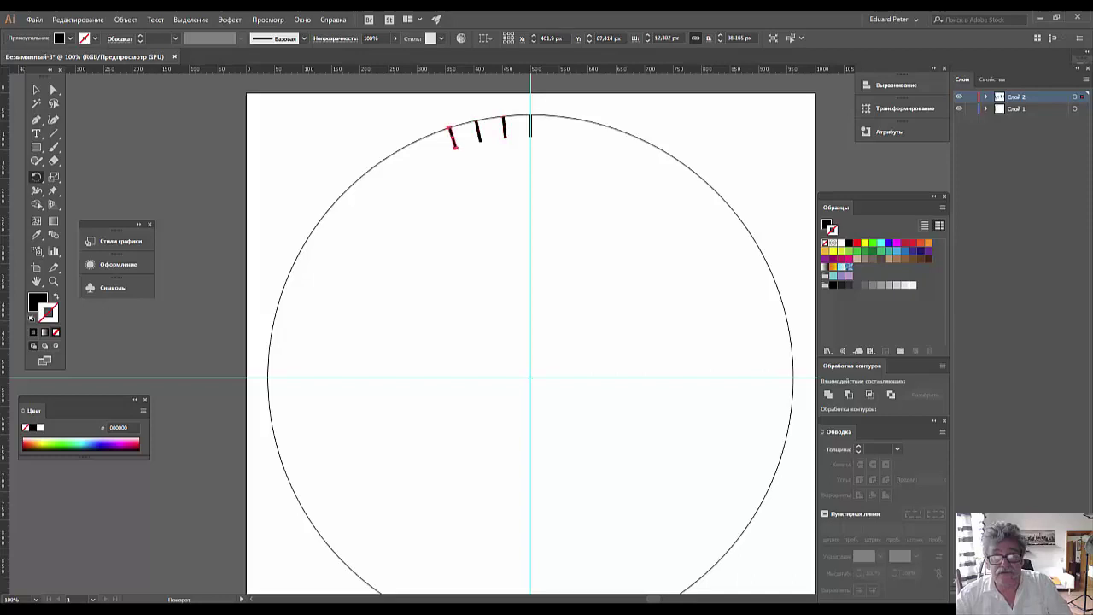
key("ctrl+d")
key("ctrl+d")
key("ctrl+d")
key("ctrl+d")
key("ctrl+d")
key("ctrl+d")
key("ctrl+d")
key("ctrl+d")
key("ctrl+d")
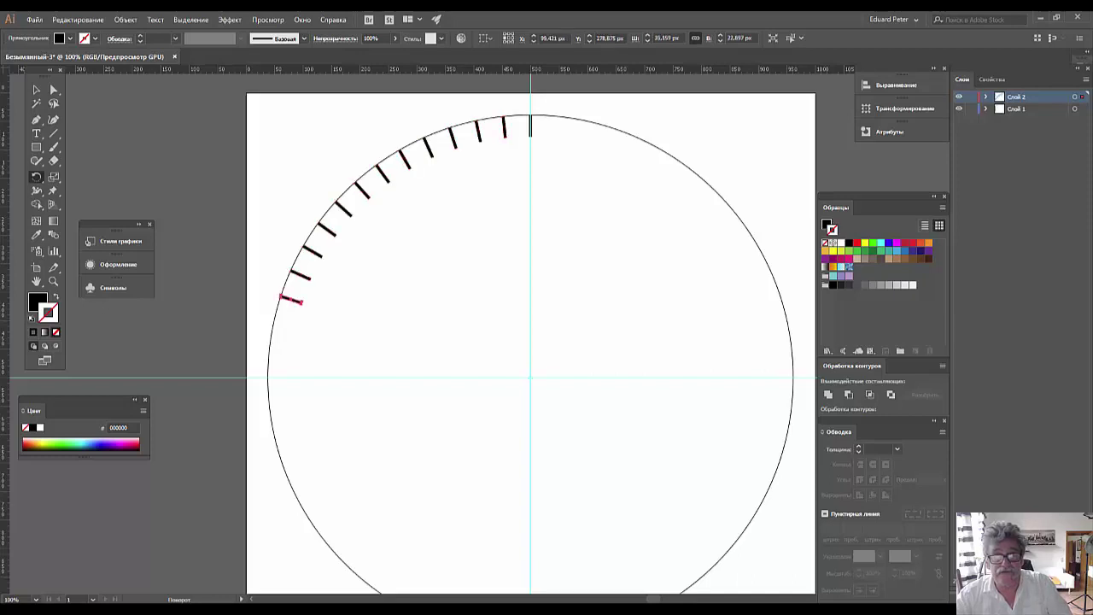
key("ctrl+d")
key("ctrl+d")
key("ctrl+d")
key("ctrl+d")
key("ctrl+d")
key("ctrl+d")
key("ctrl+d")
key("ctrl+d")
key("ctrl+d")
key("ctrl+d")
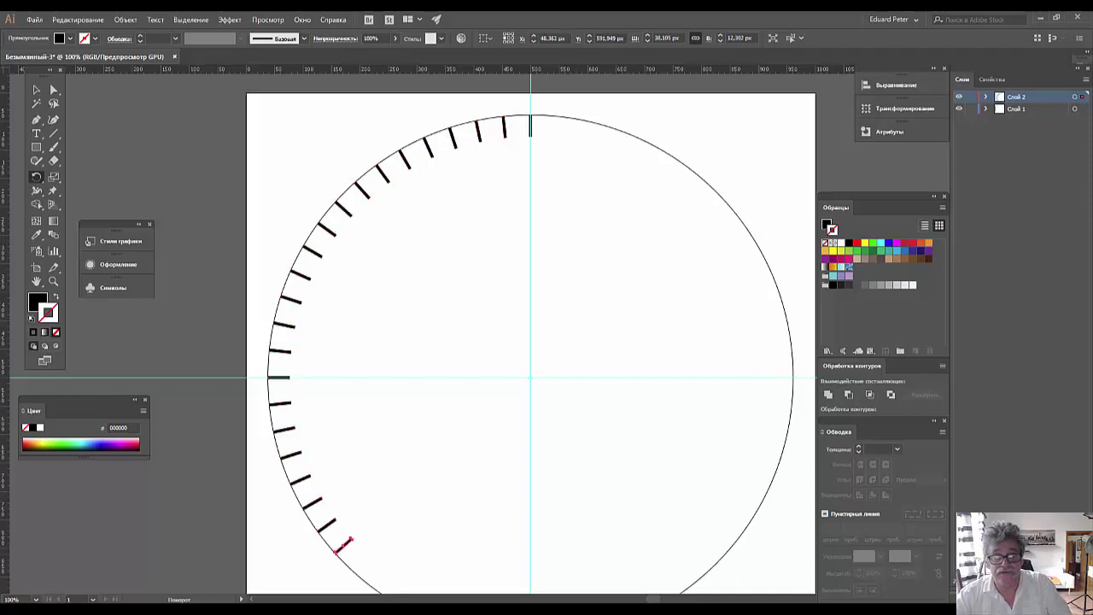
key("ctrl+d")
key("ctrl+d")
key("ctrl+d")
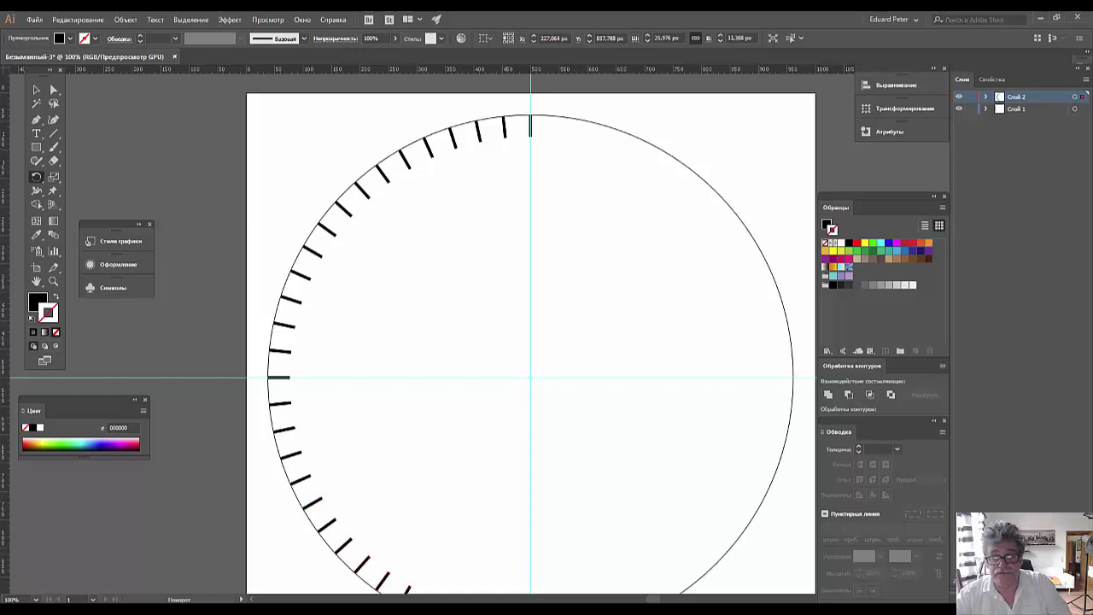
key("ctrl+d")
key("ctrl+d")
key("ctrl+d")
key("ctrl+d")
key("ctrl+d")
key("ctrl+d")
key("ctrl+d")
key("ctrl+d")
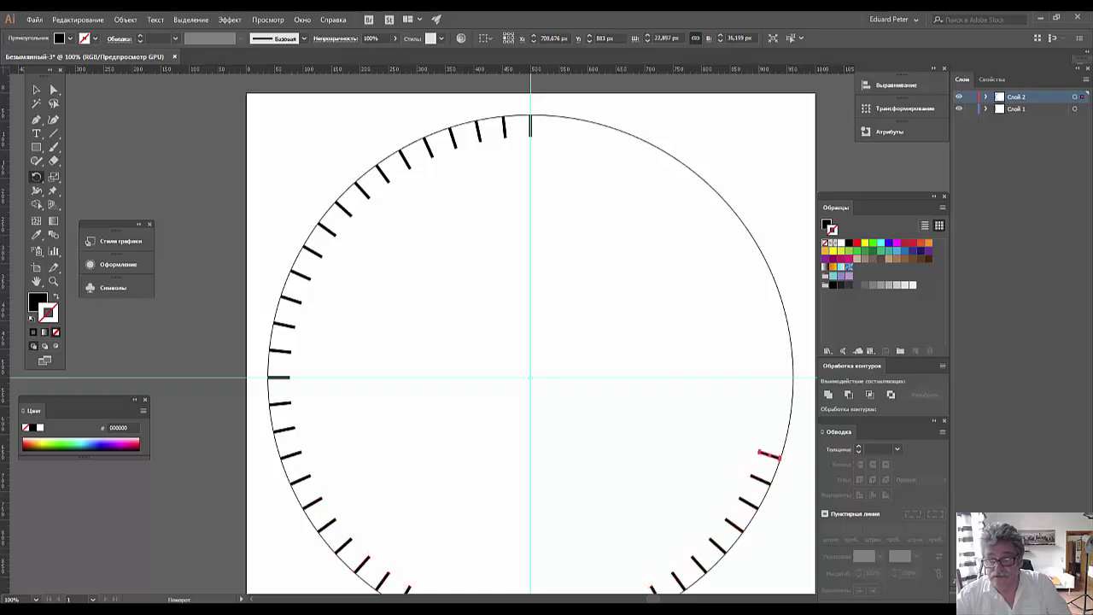
key("ctrl+d")
key("ctrl+d")
key("ctrl+d")
key("ctrl+d")
key("ctrl+d")
key("ctrl+d")
key("ctrl+d")
key("ctrl+d")
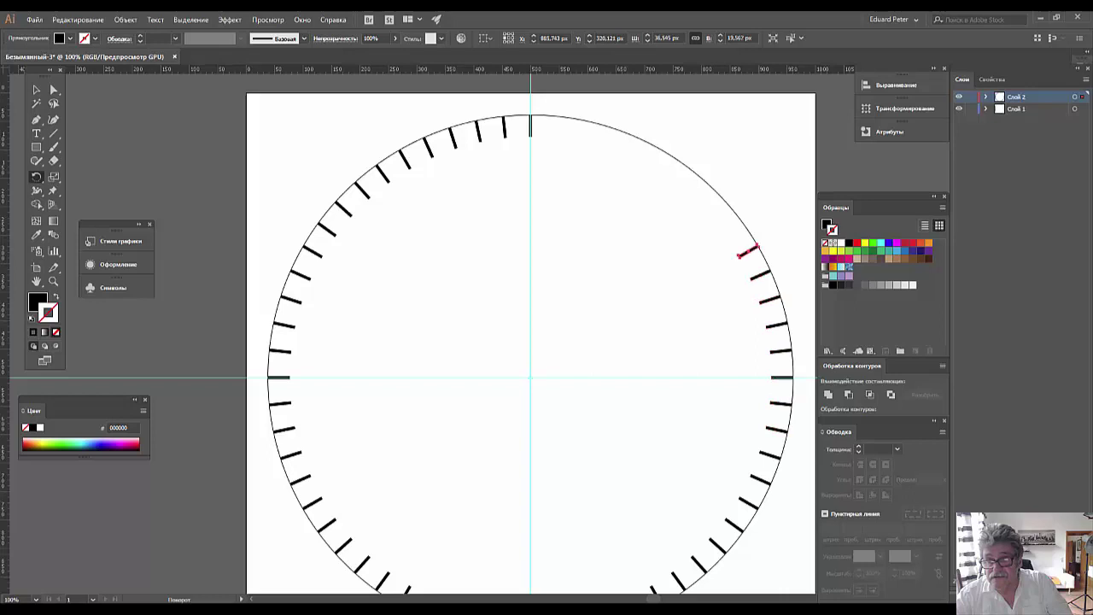
key("ctrl+d")
key("ctrl+d")
key("ctrl+d")
key("ctrl+d")
key("ctrl+d")
key("ctrl+d")
key("ctrl+d")
key("ctrl+d")
key("ctrl+d")
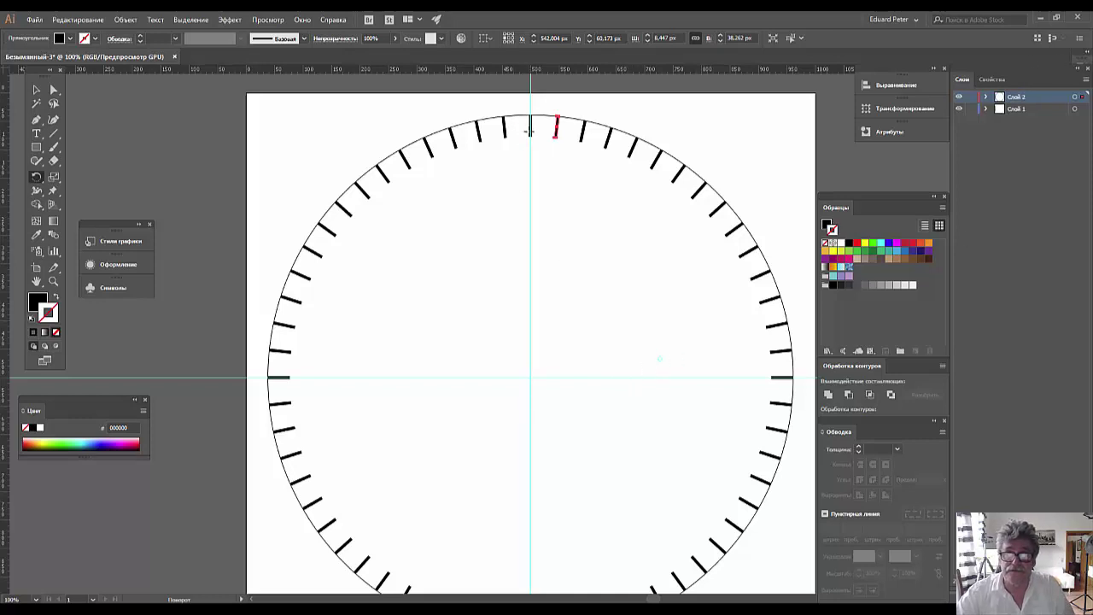
- Select the top tick mark with the Selection tool
scroll(518, 195, "up", 2)
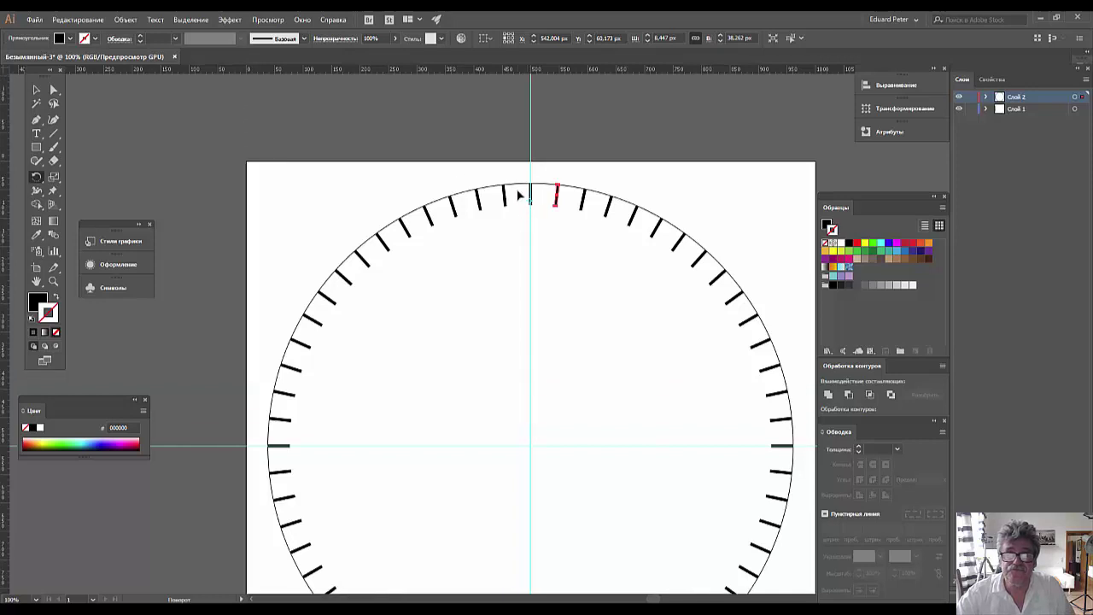
left_click(36, 90)
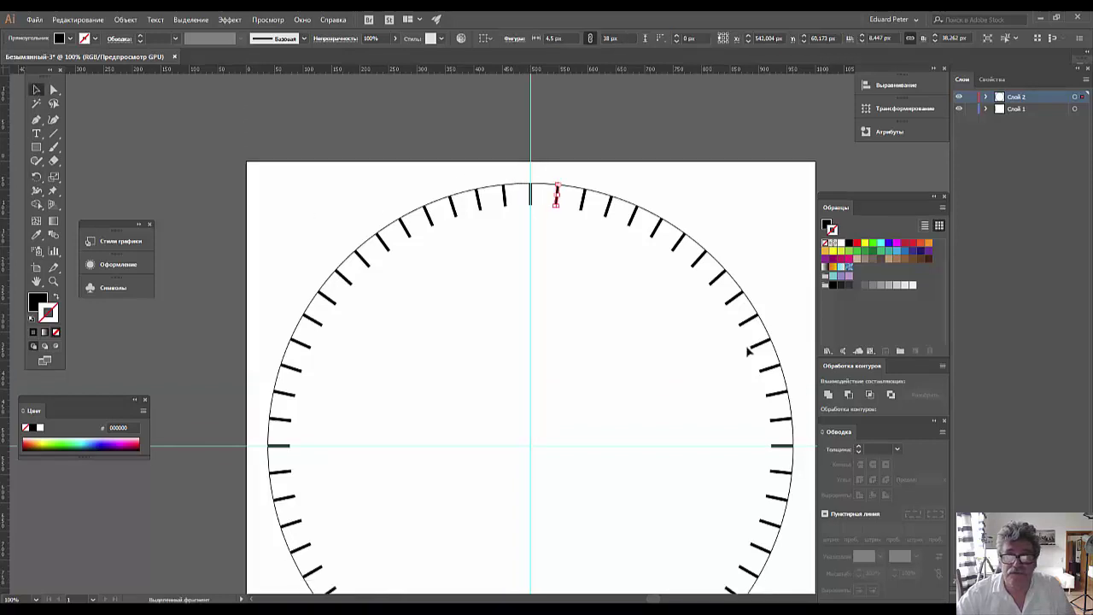
left_click(570, 327)
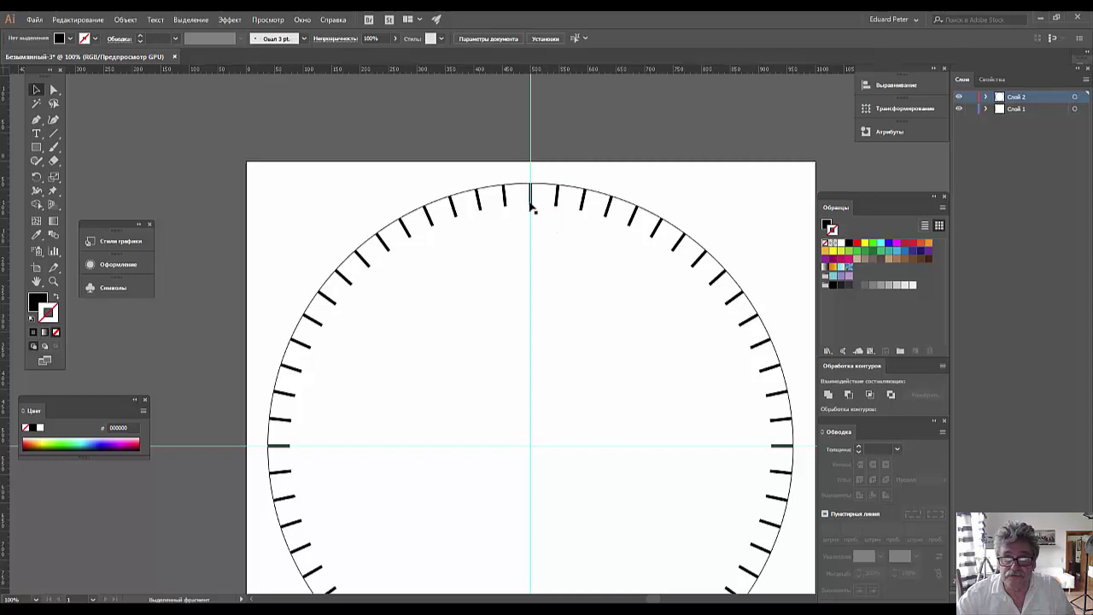
left_click(530, 198)
scroll(539, 257, "up", 2)
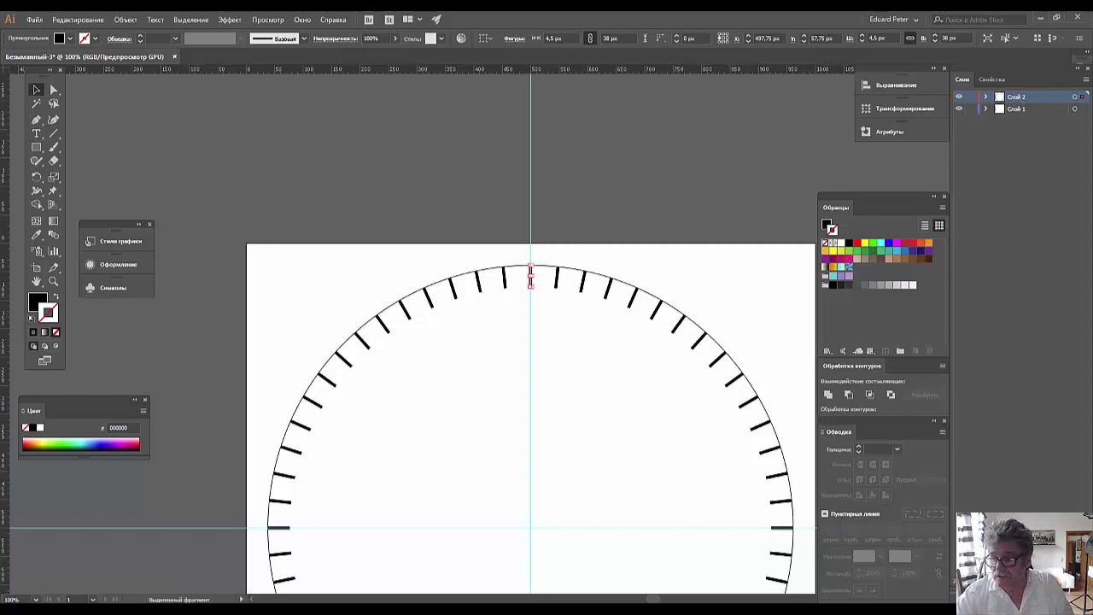
- Add Слой 3, lock the two lower layers, and reselect the top tick
key("ctrl+l")
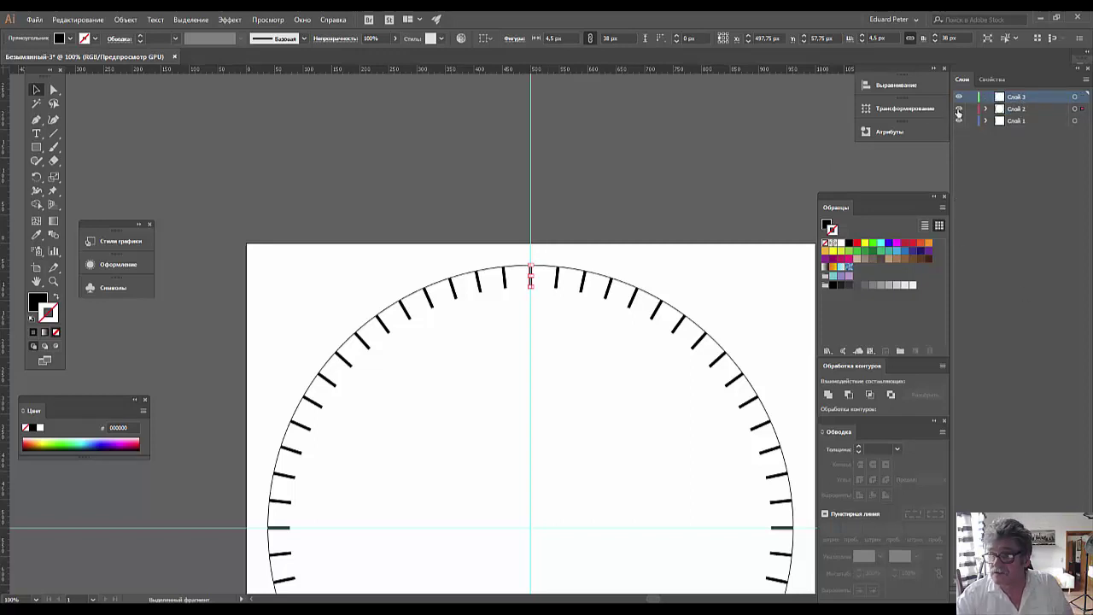
left_click(970, 108)
left_click(970, 121)
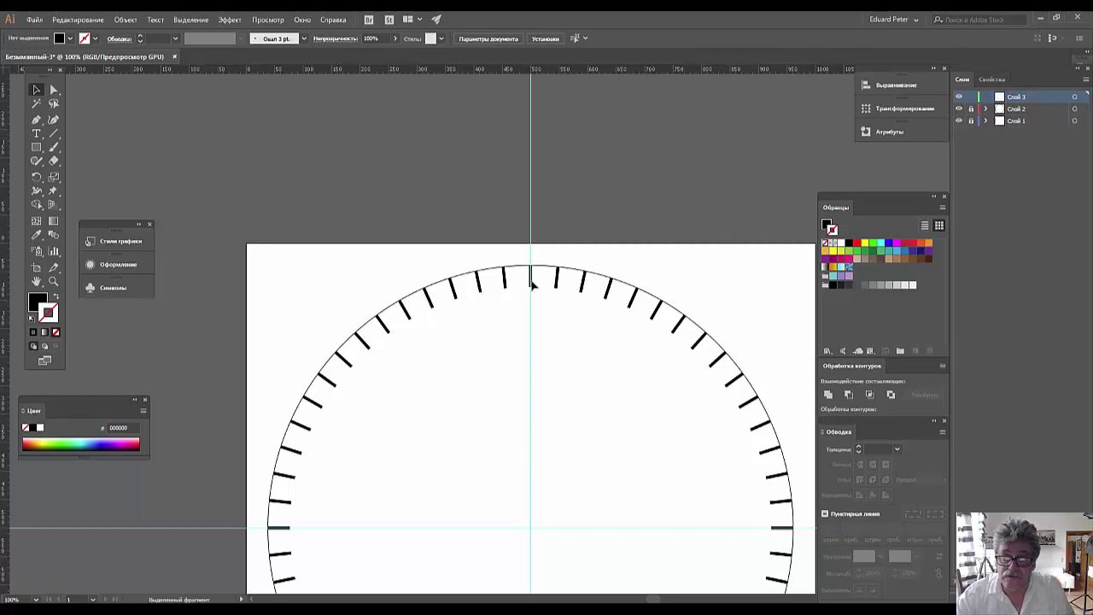
left_click(959, 109)
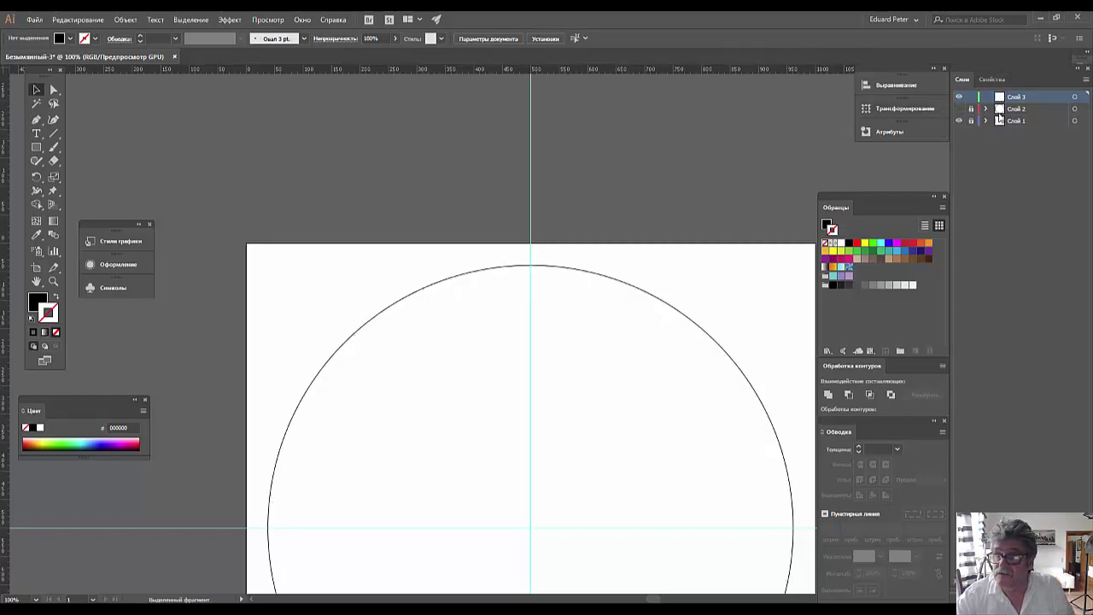
left_click(959, 109)
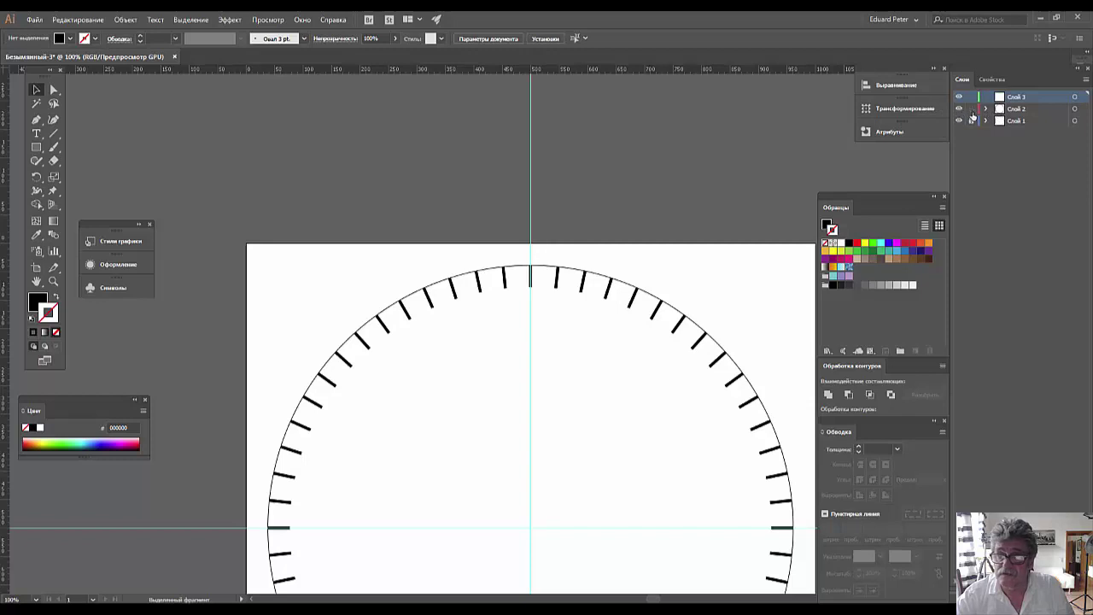
left_click(531, 279)
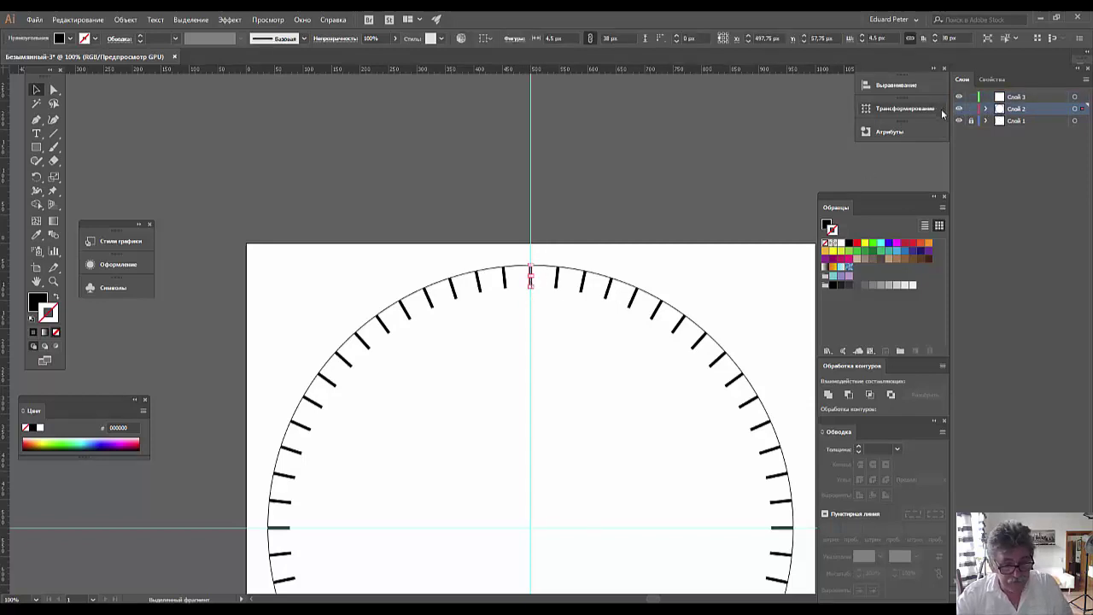
- Paste the top tick onto Слой 3, widen it to about 6.9 px, and open its fill colour
left_click_drag(971, 118, 971, 108)
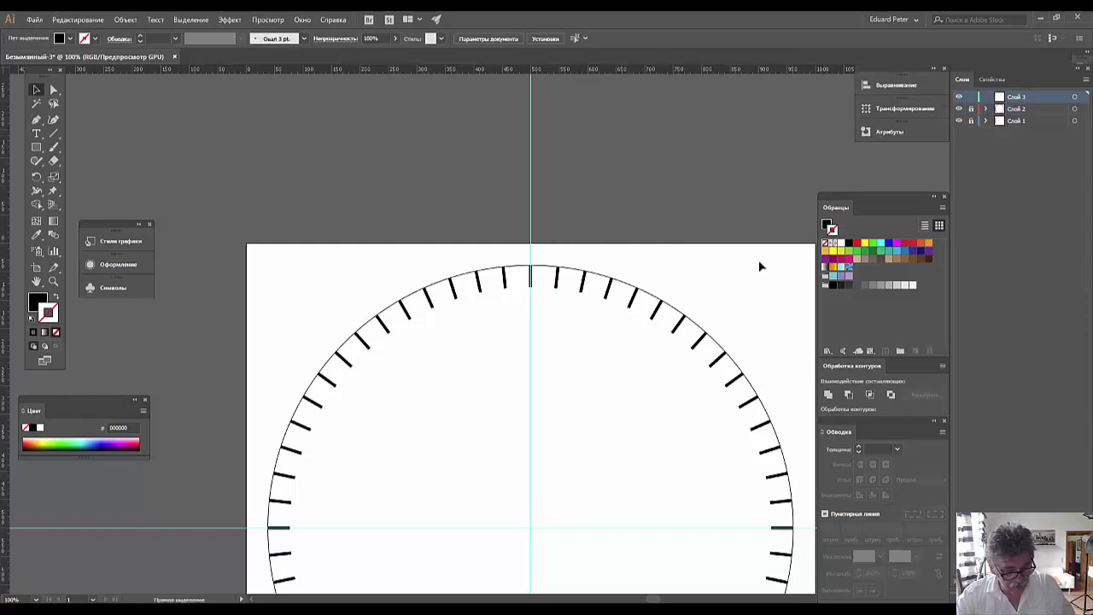
key("a")
key("ctrl+a")
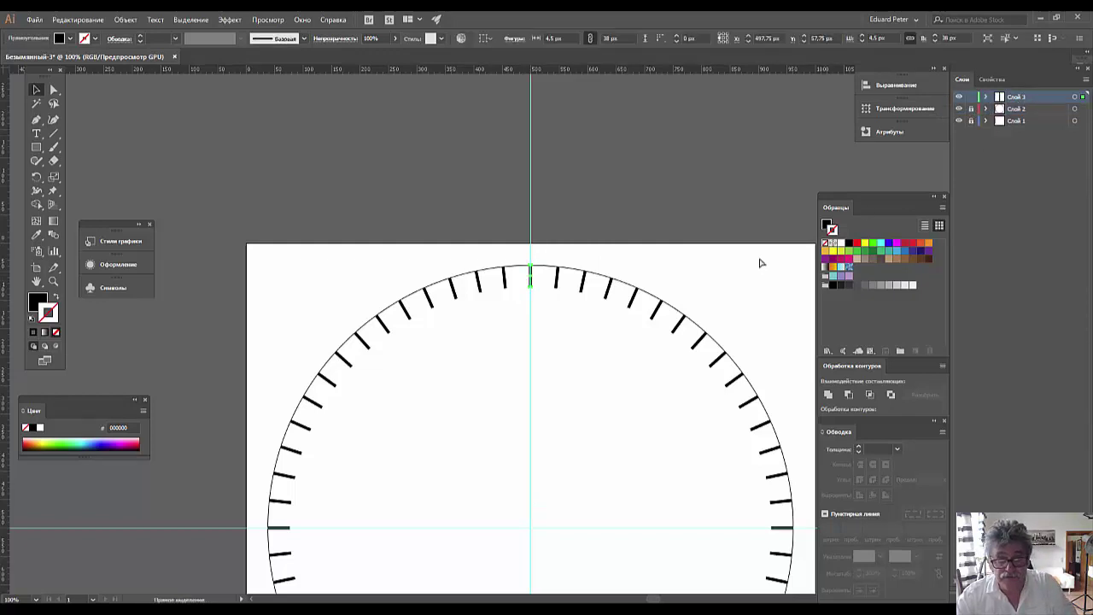
key("v")
scroll(536, 355, "up", 1)
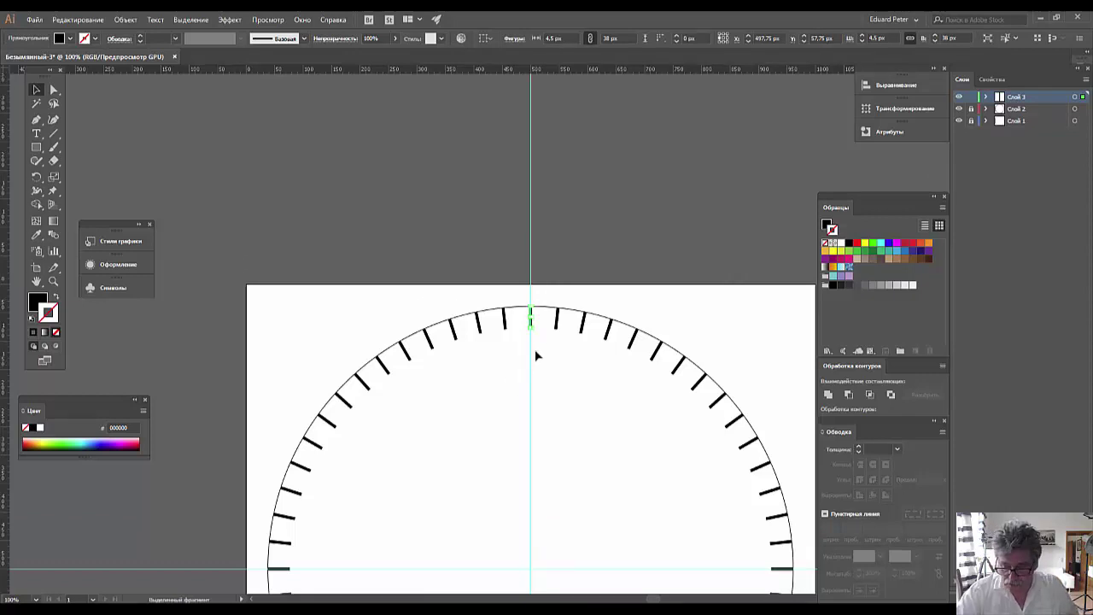
key("ctrl+plus")
key("ctrl+plus")
key("ctrl+plus")
key("ctrl+plus")
key("ctrl+plus")
key("ctrl+plus")
key("ctrl+plus")
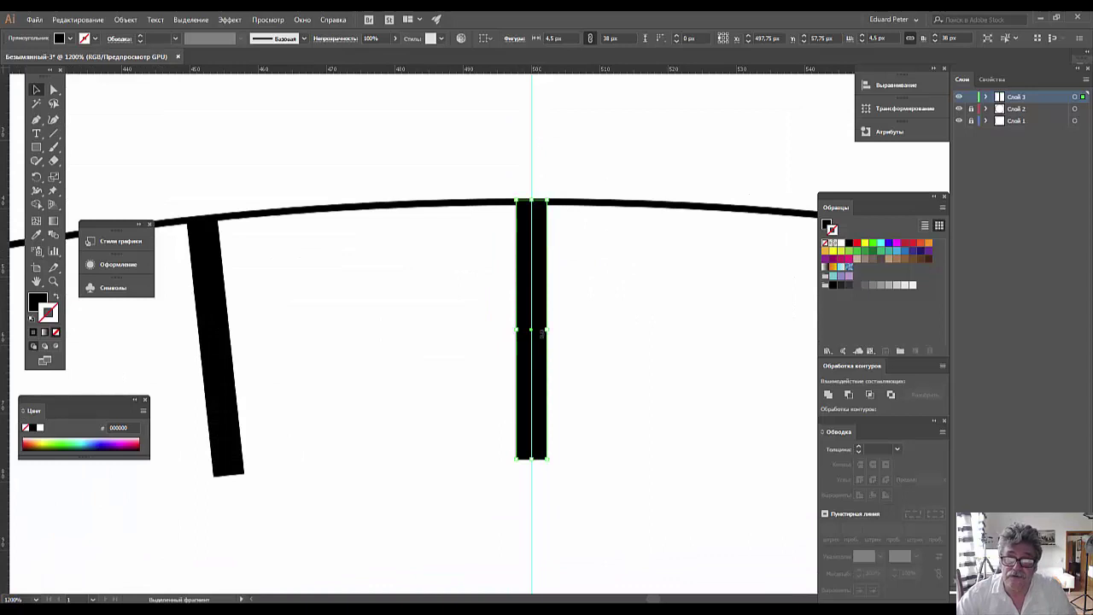
mouse_move(546, 330)
left_mouse_down()
mouse_move(565, 331)
mouse_move(501, 334)
left_mouse_up()
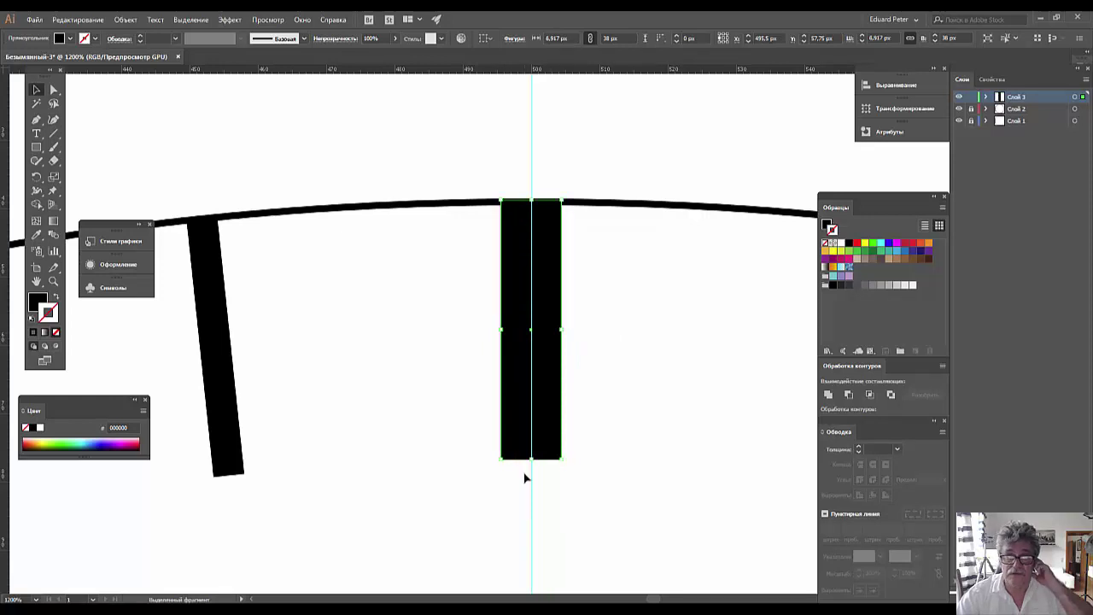
double_click(38, 300)
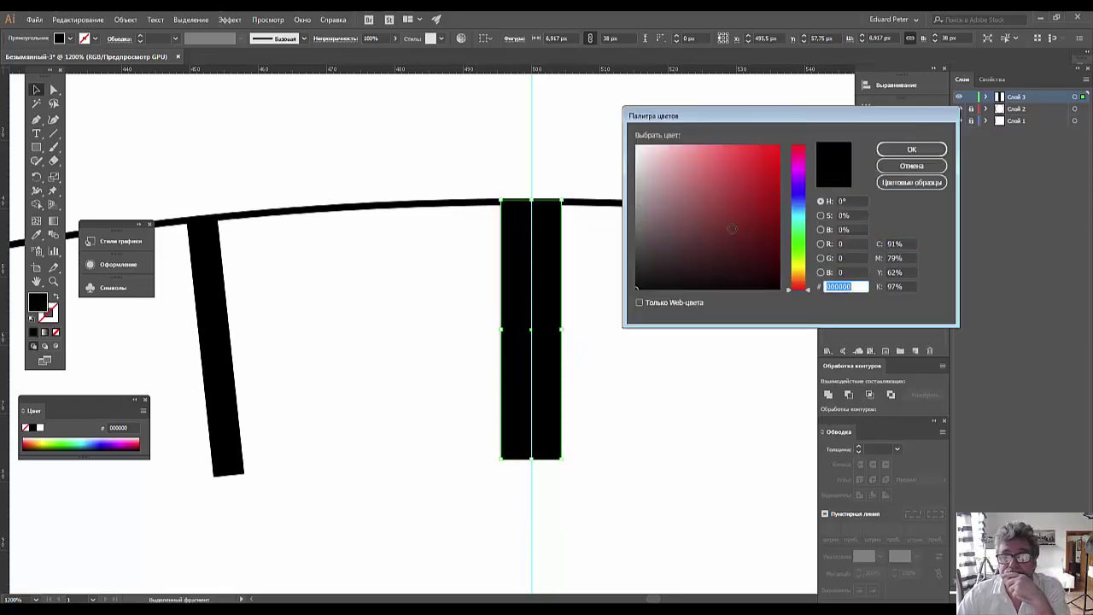
- Fill the top bar red (FF0303)
left_click(773, 147)
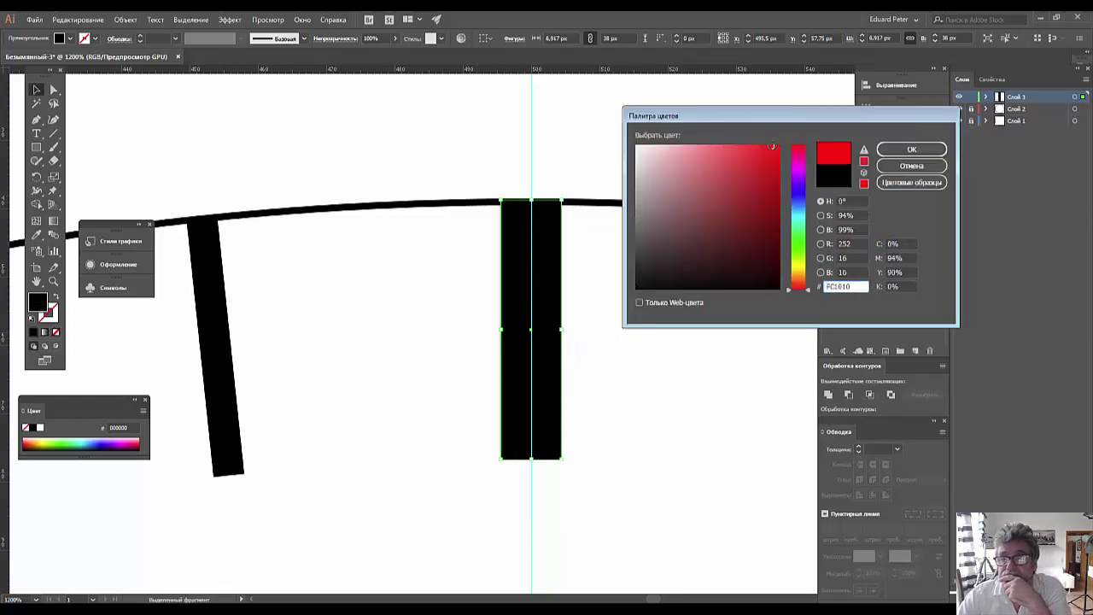
left_click(911, 149)
scroll(707, 376, "down", 2)
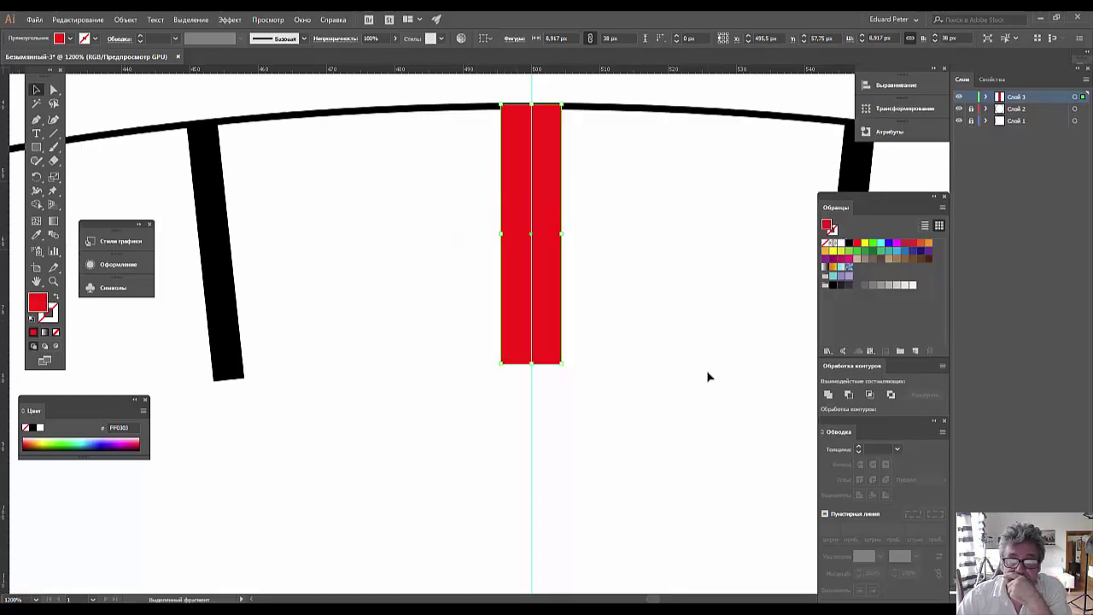
scroll(707, 376, "down", 1)
key("ctrl+minus")
key("ctrl+minus")
key("ctrl+minus")
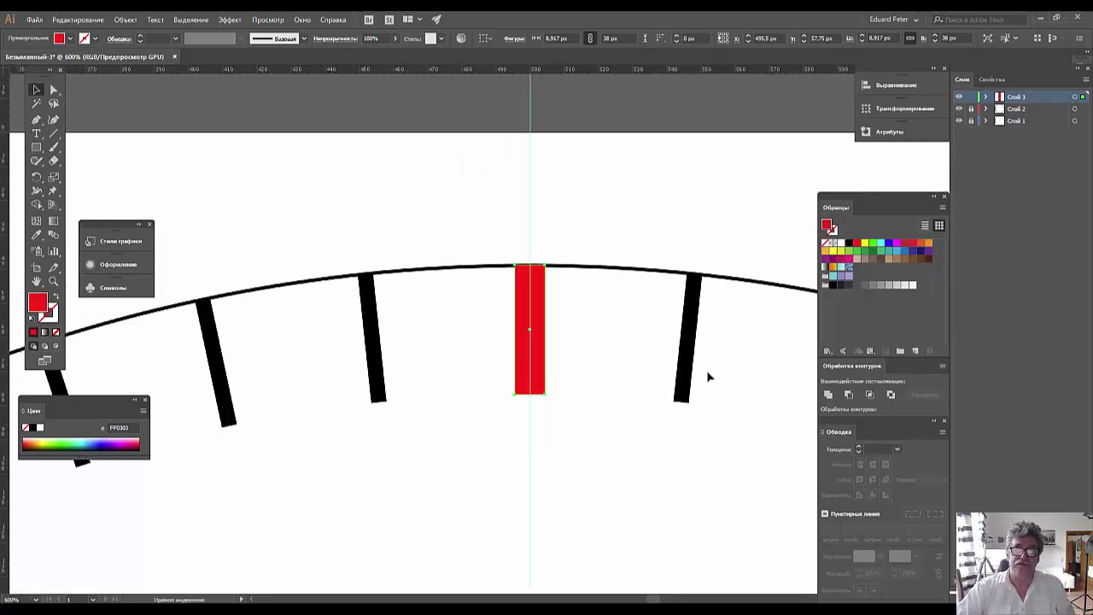
key("ctrl+minus")
key("ctrl+minus")
key("ctrl+minus")
key("ctrl+minus")
- Widen the red tick to about 15.8 px and zoom out to the dial
key("ctrl+plus")
key("ctrl+plus")
key("ctrl+plus")
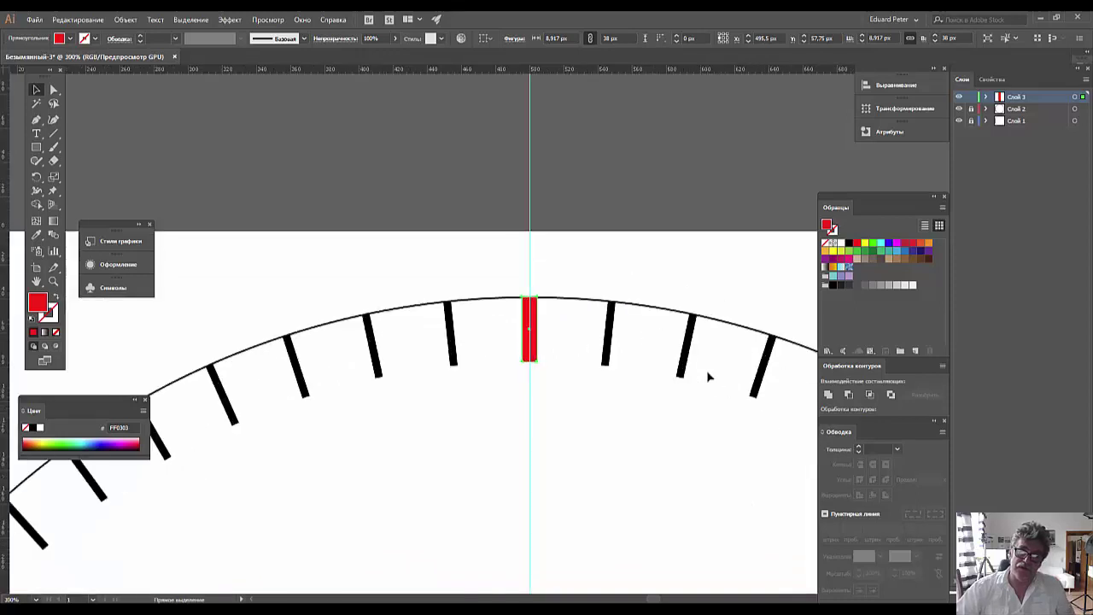
key("ctrl+plus")
key("ctrl+plus")
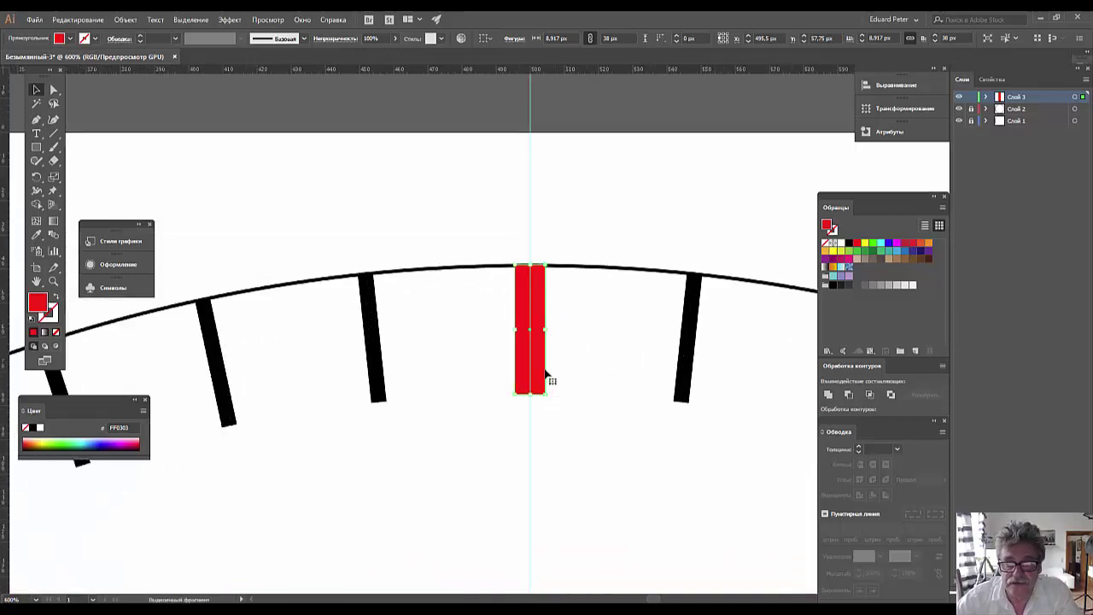
mouse_move(545, 330)
left_mouse_down()
mouse_move(558, 330)
mouse_move(503, 332)
left_mouse_up()
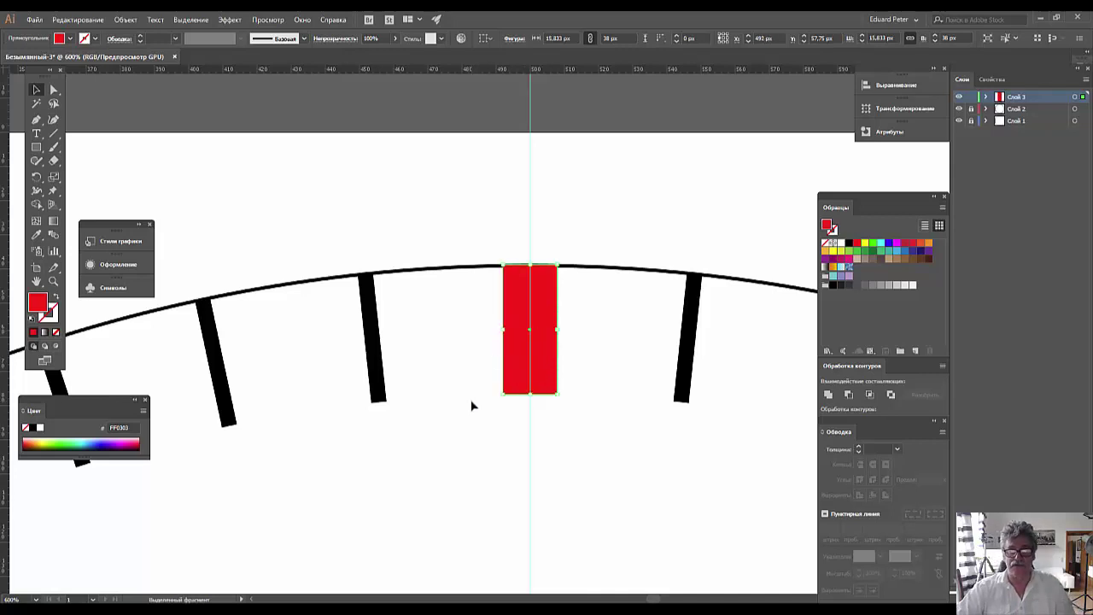
key("ctrl+minus")
key("ctrl+minus")
key("ctrl+minus")
key("ctrl+minus")
key("ctrl+minus")
key("ctrl+minus")
key("ctrl+minus")
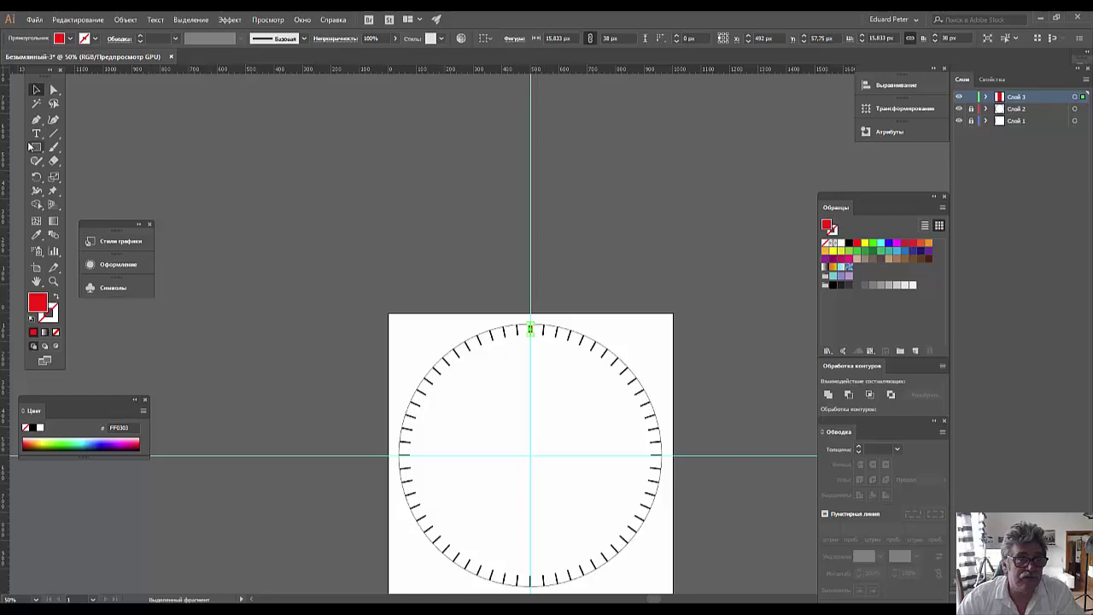
- Rotate-copy the red tick by 360/12 around the dial centre, repeating until twelve red ticks ring it
left_click(36, 177)
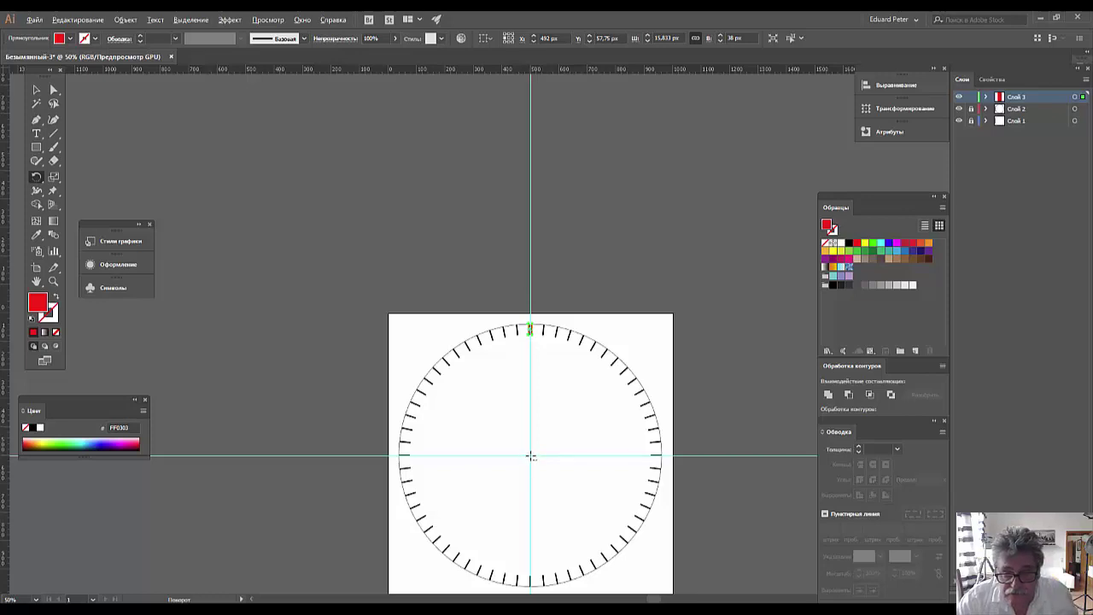
left_click(530, 456, "alt")
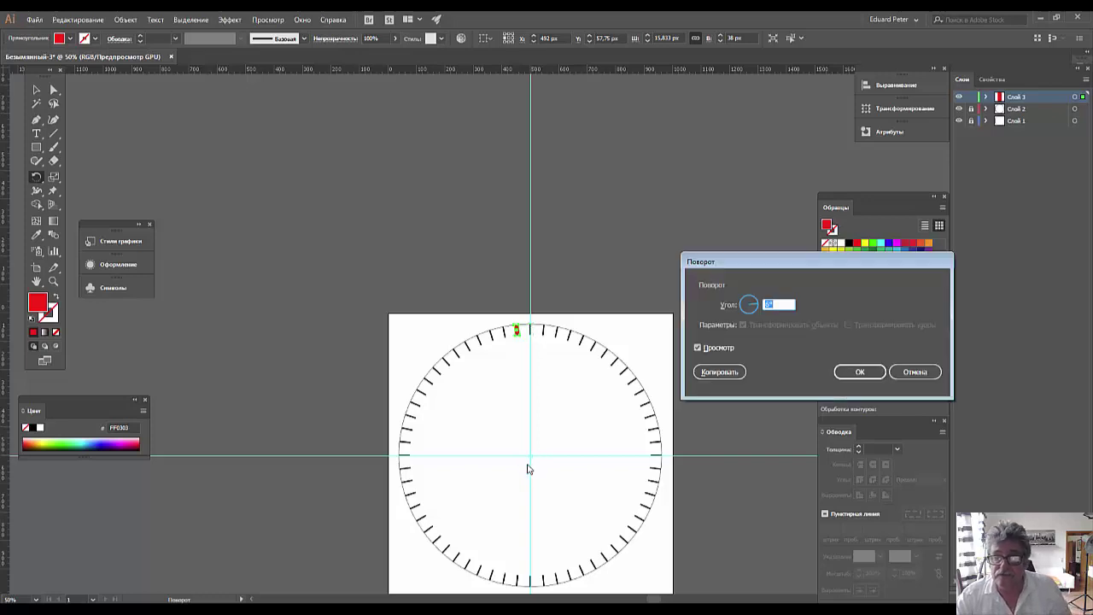
left_click(775, 304)
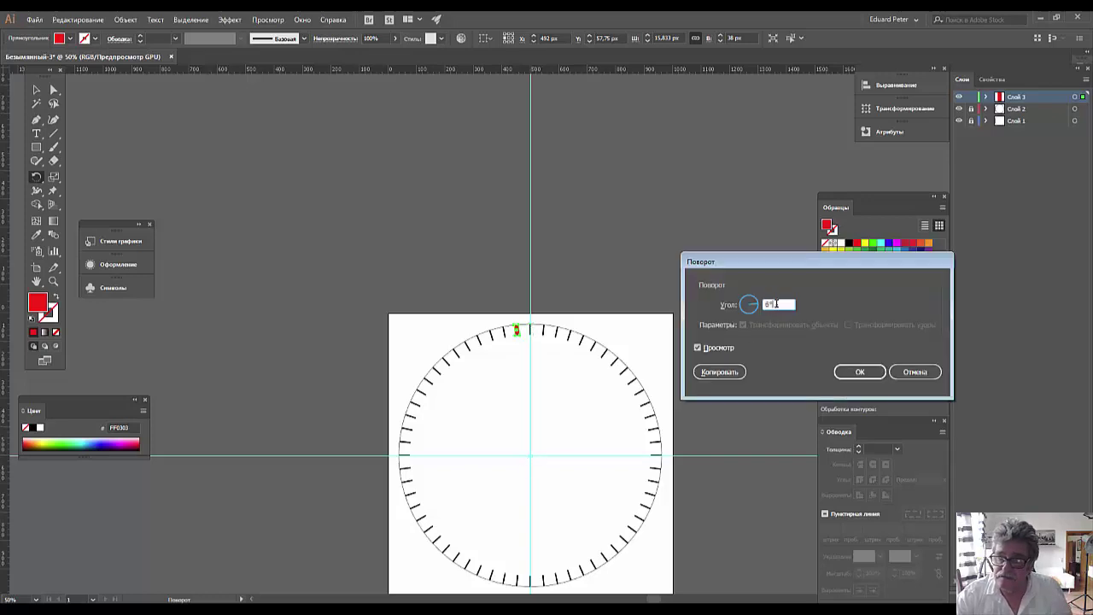
type("3")
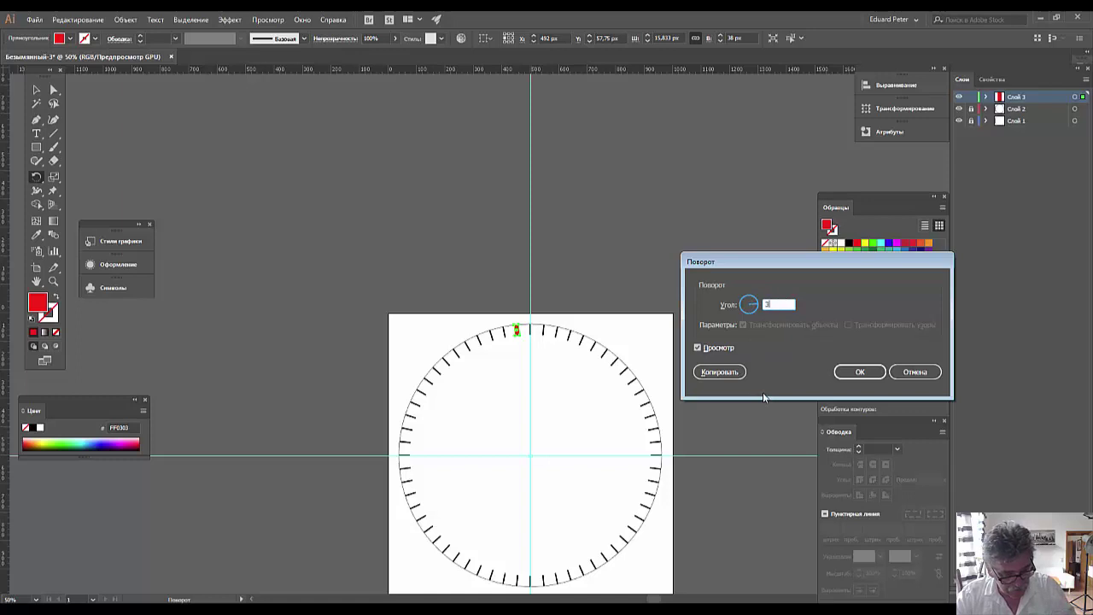
type("60")
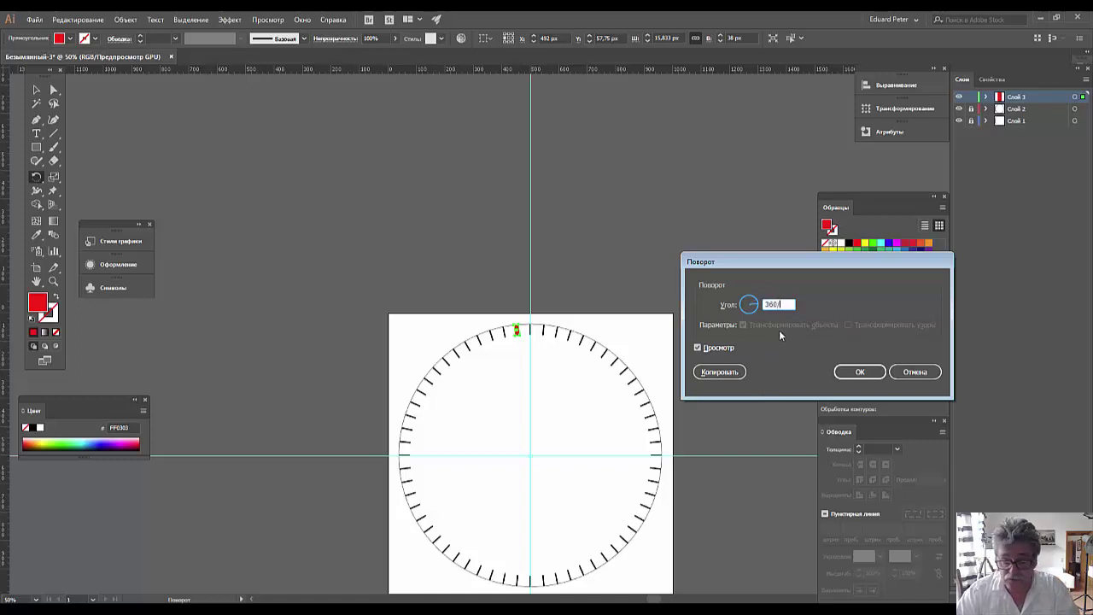
type("/")
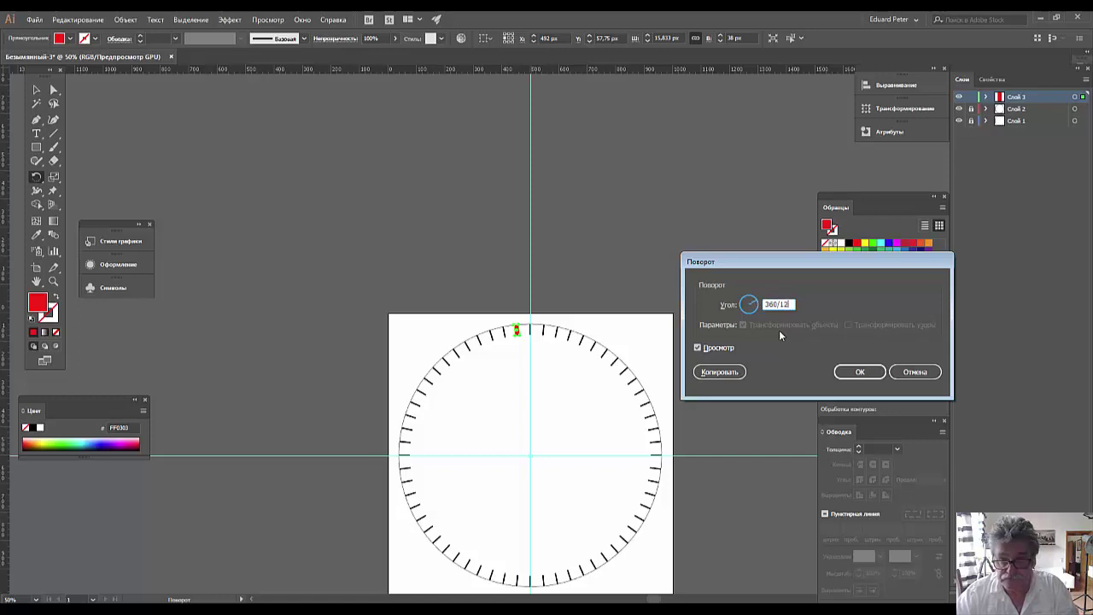
left_click(714, 372)
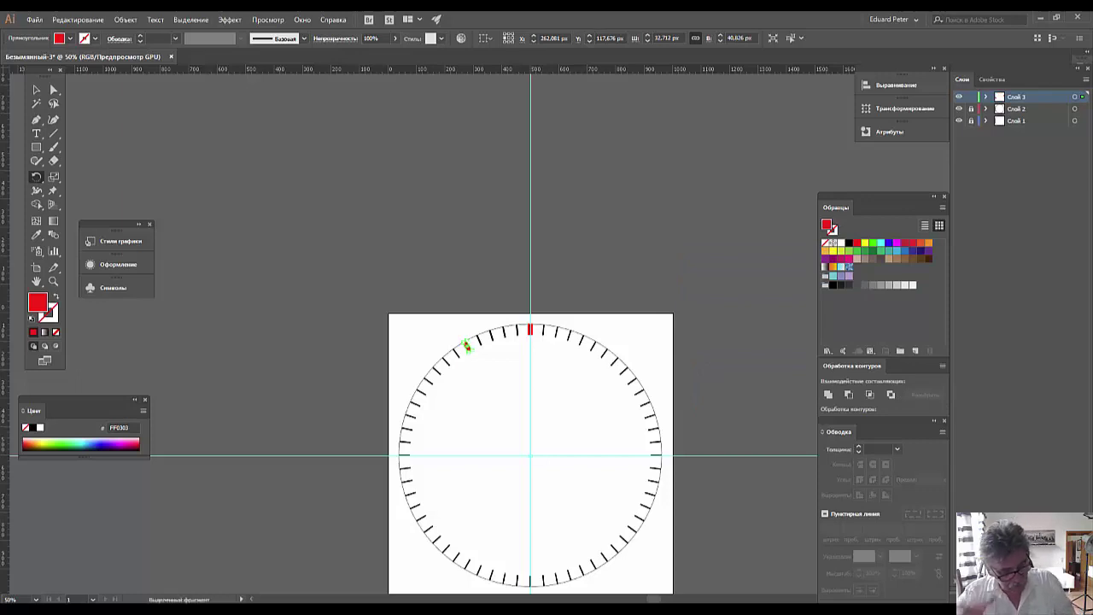
key("ctrl+d")
key("ctrl+d")
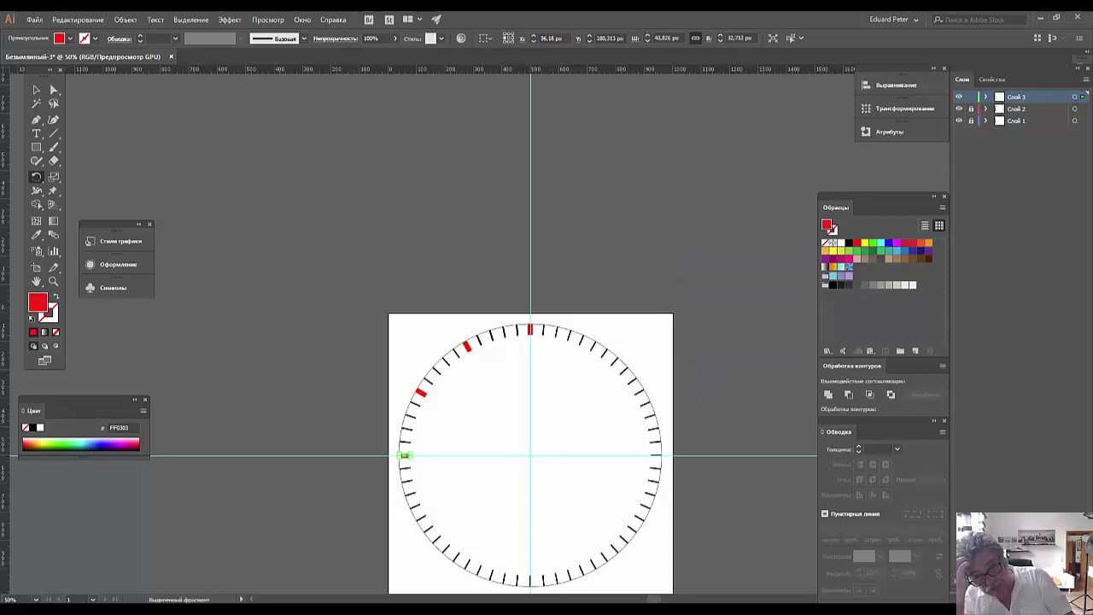
key("ctrl+d")
key("ctrl+d")
key("ctrl+d")
key("ctrl+d")
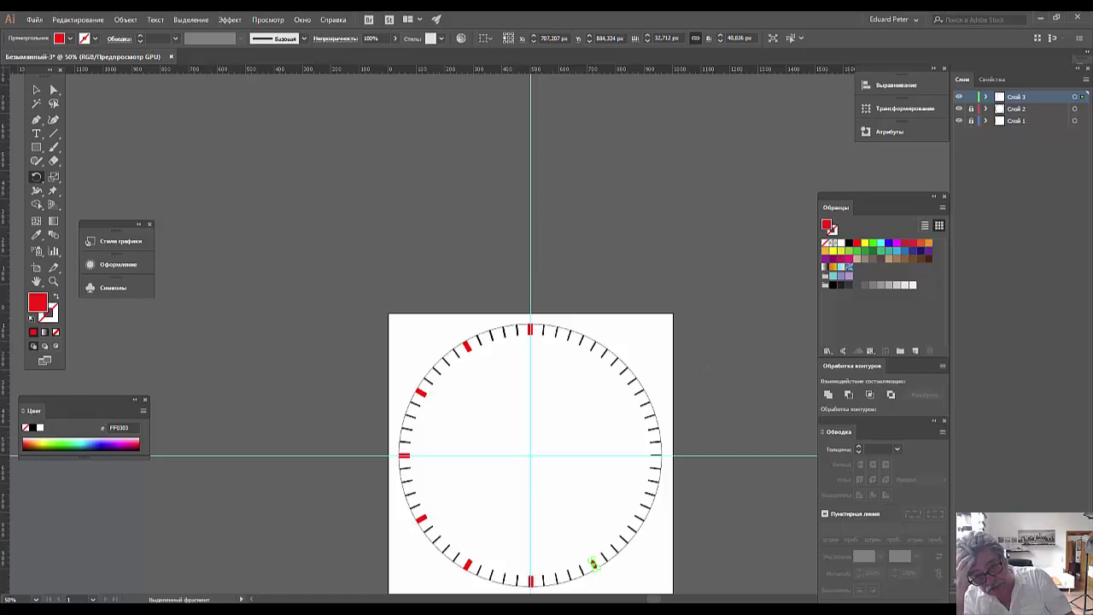
key("ctrl+d")
key("ctrl+d")
key("ctrl+d")
key("ctrl+d")
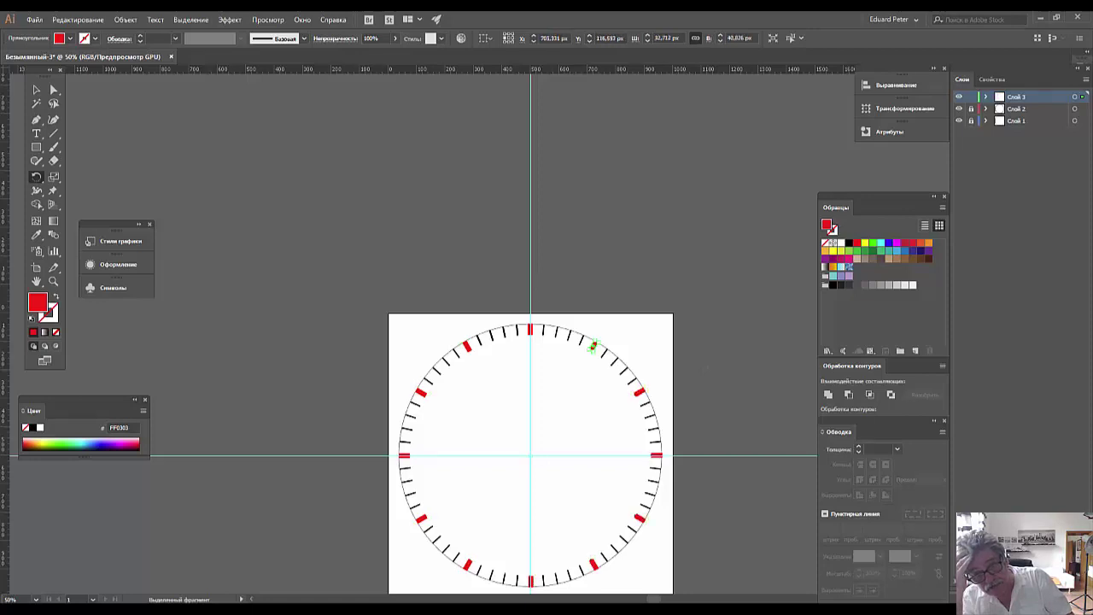
key("v")
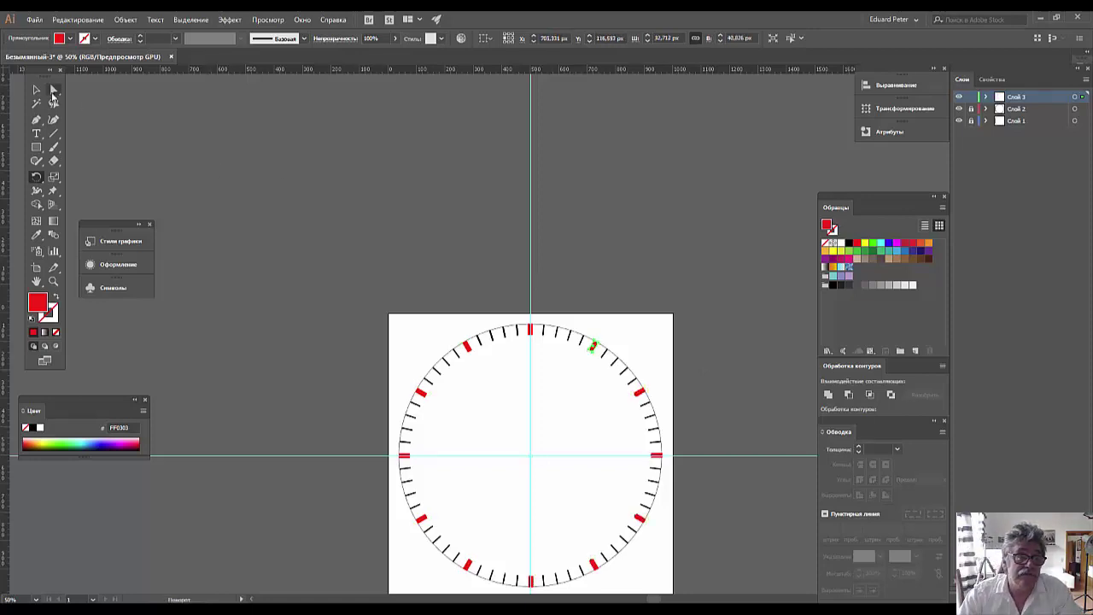
left_click(598, 453)
- Add a new layer, Слой 4, on top of Слой 3
scroll(599, 453, "down", 2)
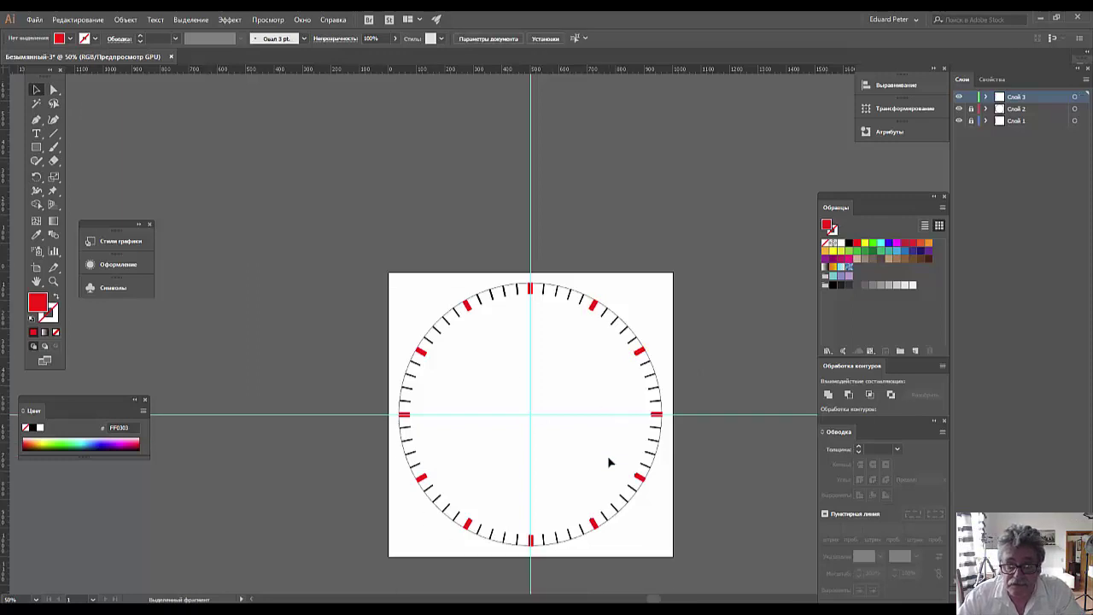
scroll(602, 457, "down", 1)
scroll(606, 460, "down", 2)
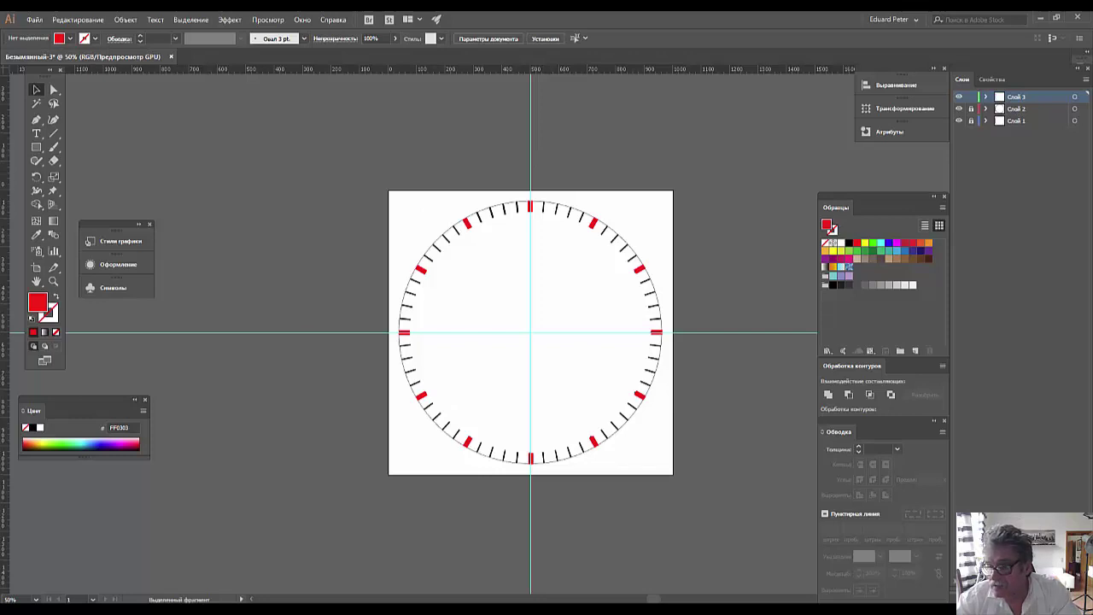
key("ctrl+l")
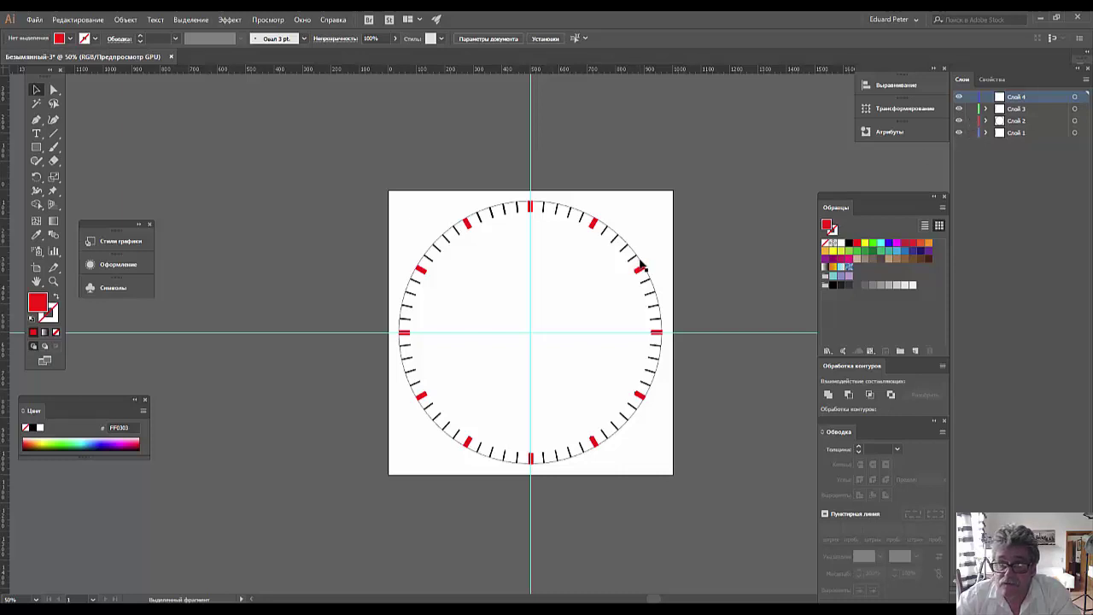
- Raise the outer circle's stroke weight from 1,5 through 2 to 3 pt, then reselect its path
left_click(640, 267)
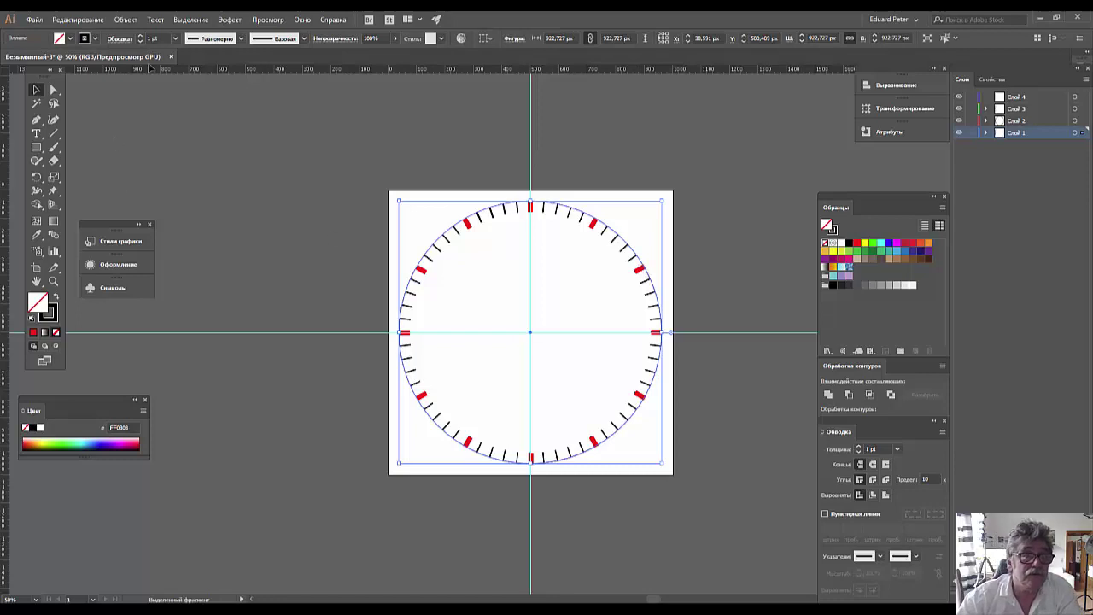
left_click(152, 38)
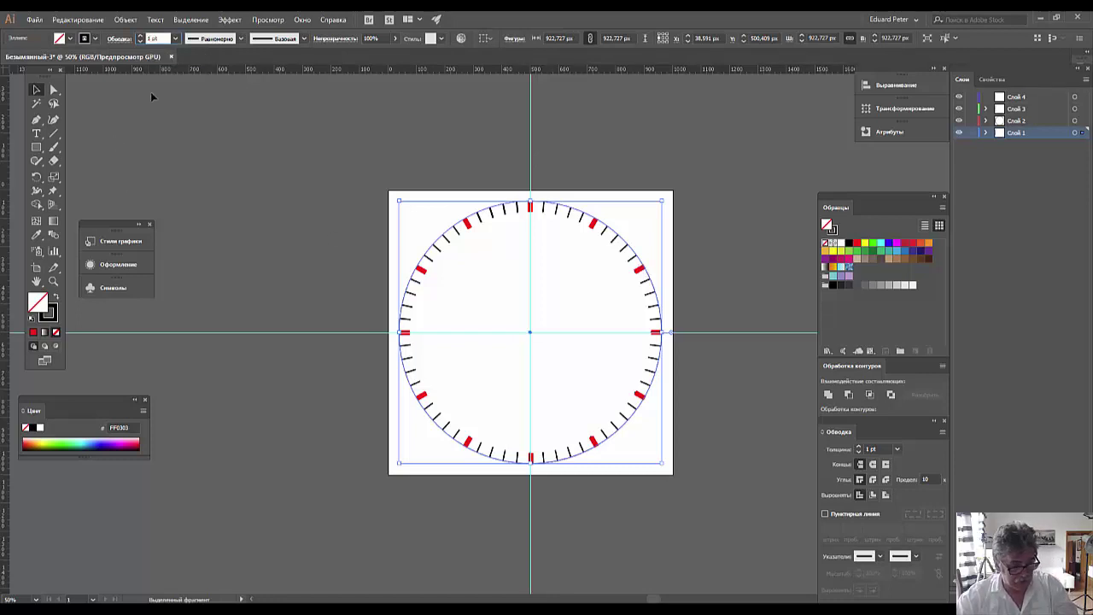
type("1,5")
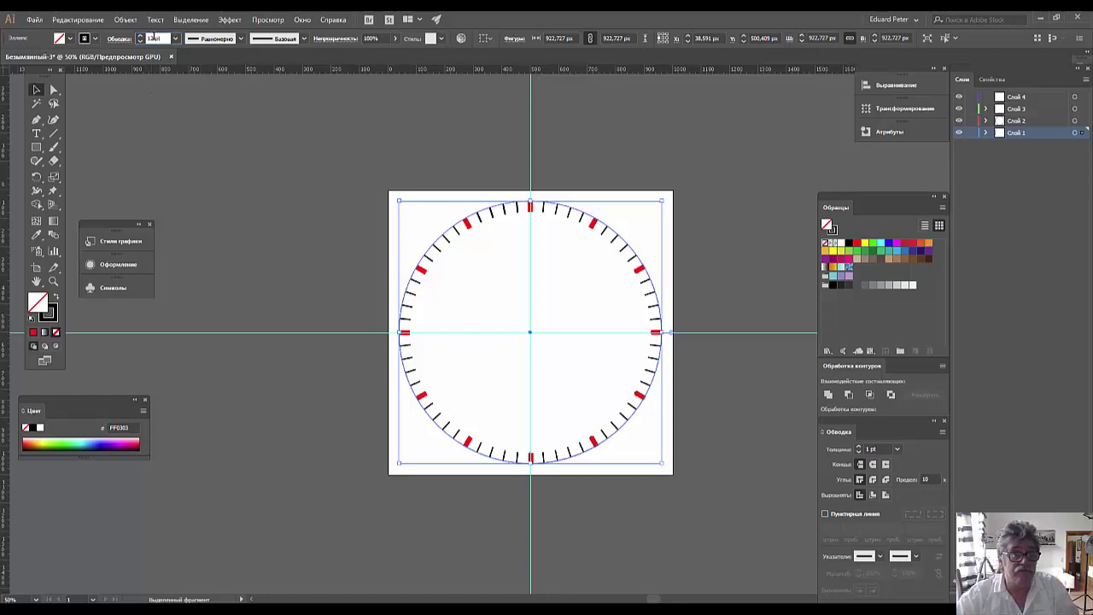
left_click(238, 168)
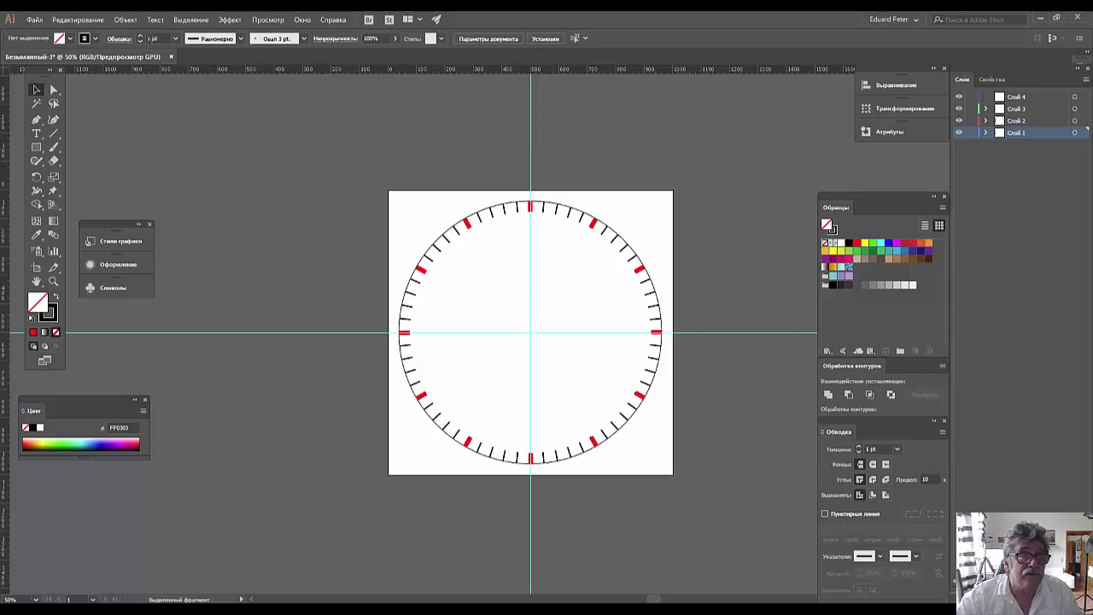
left_click(142, 39)
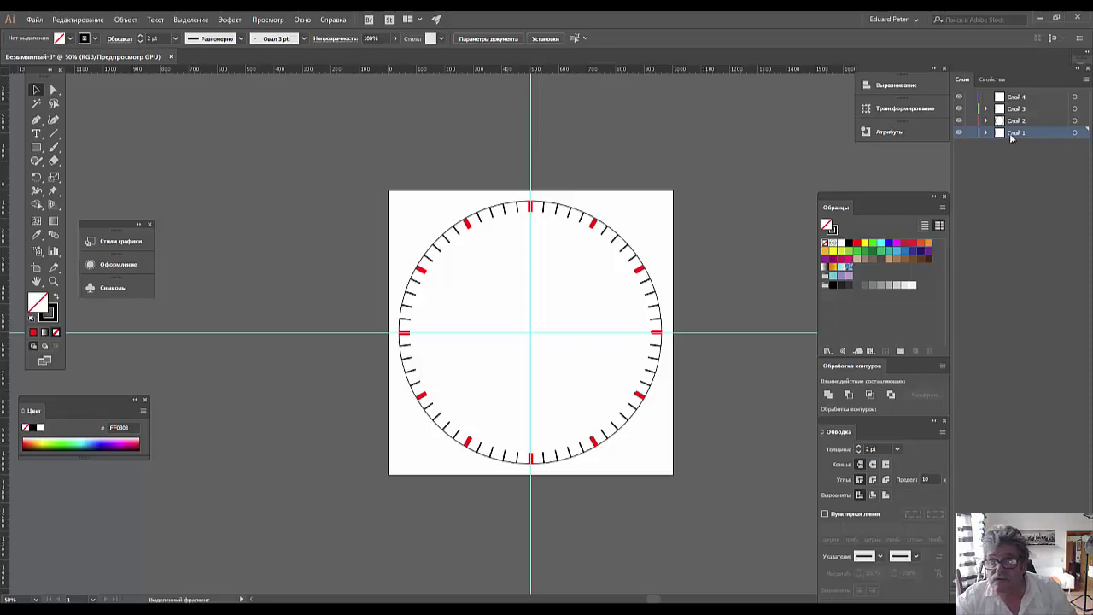
left_click(613, 236)
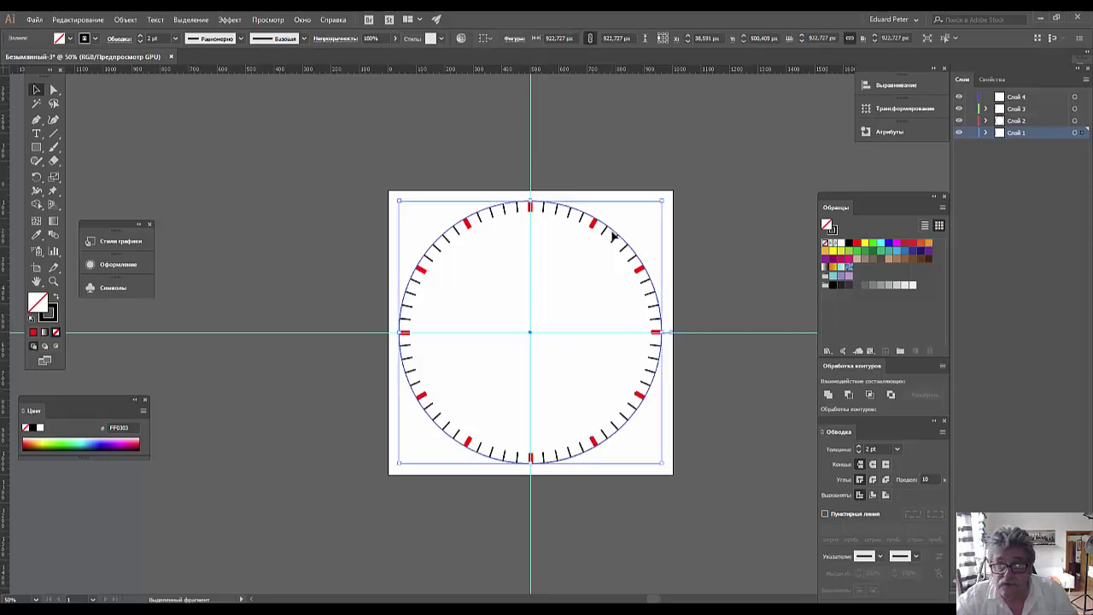
left_click(141, 37)
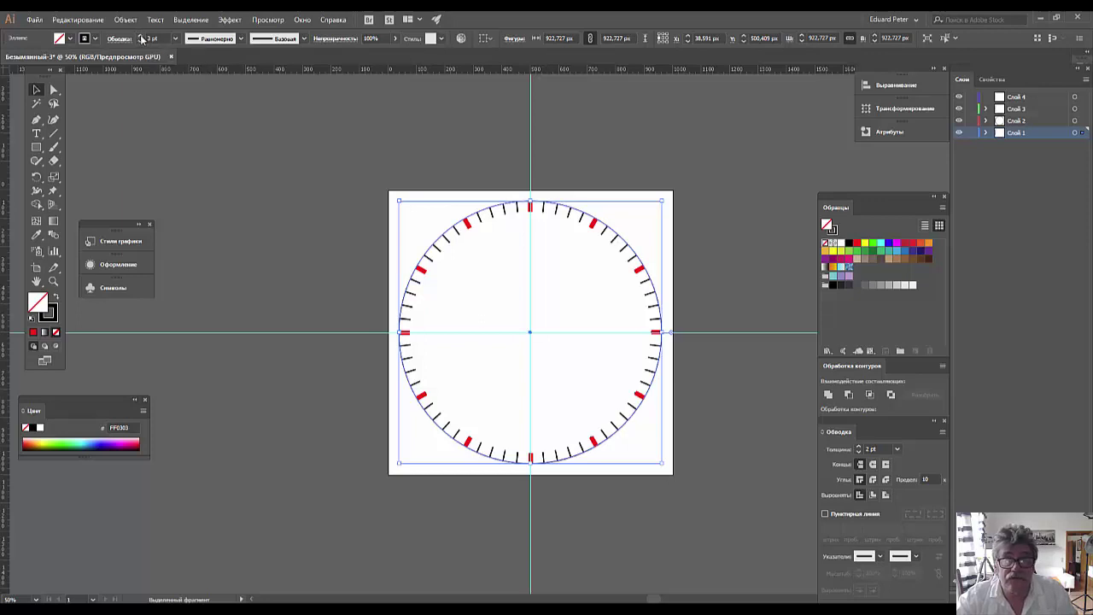
left_click(180, 130)
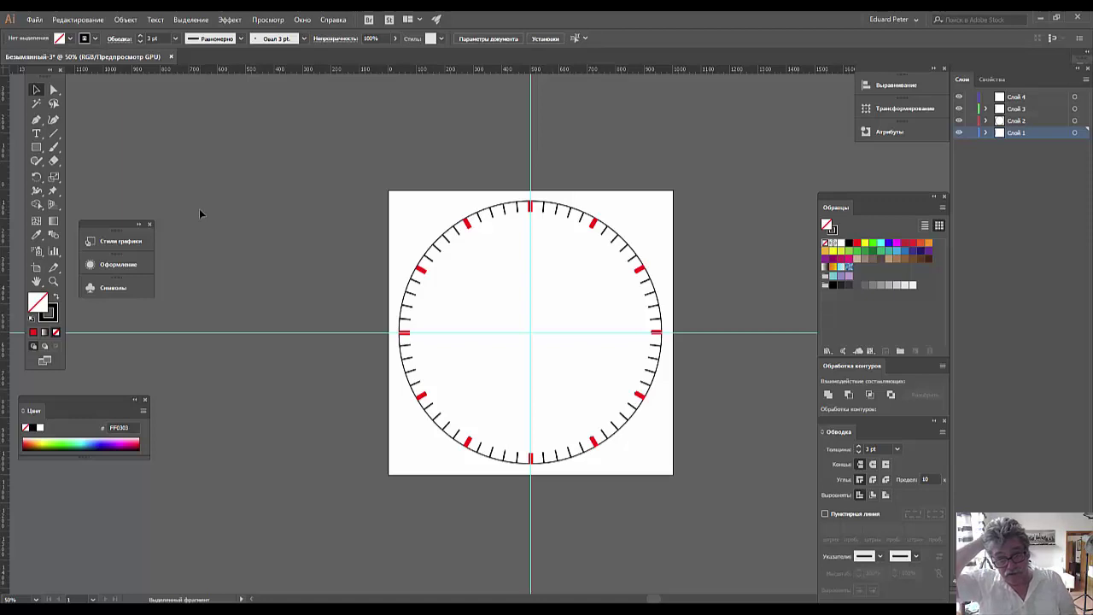
key("a")
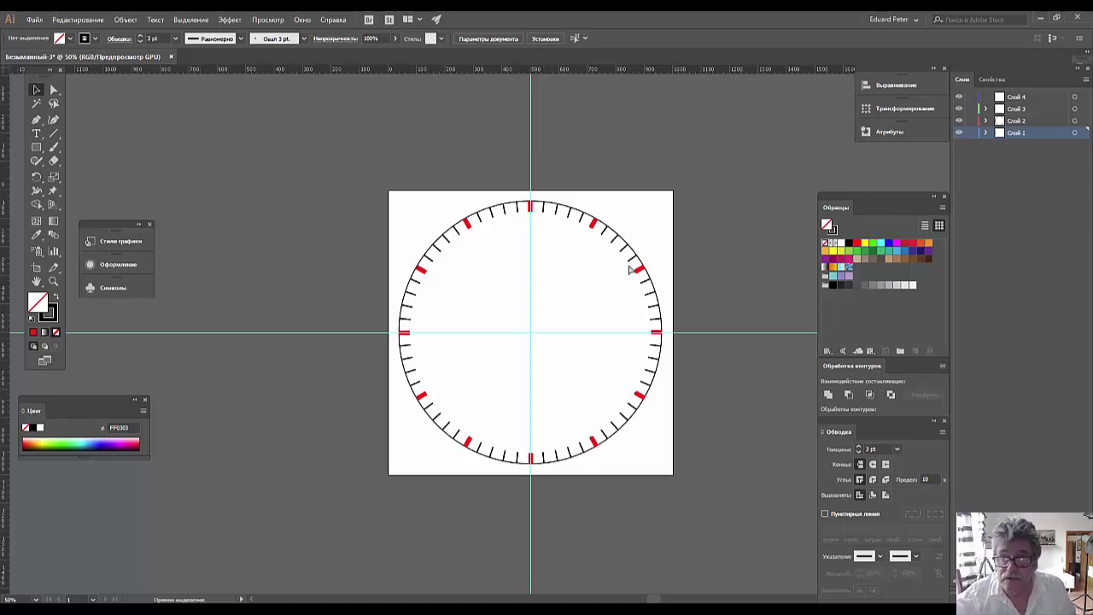
left_click(642, 269)
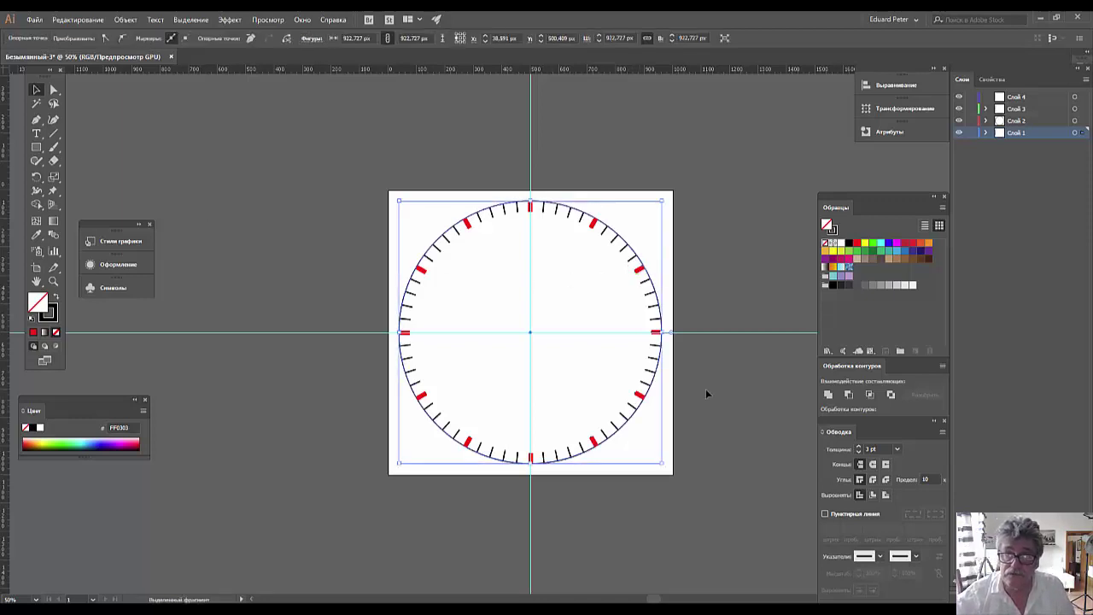
- Lock Слой 3, 2 and 1, select the stray arc on Слой 4, and delete Слой 4
key("a")
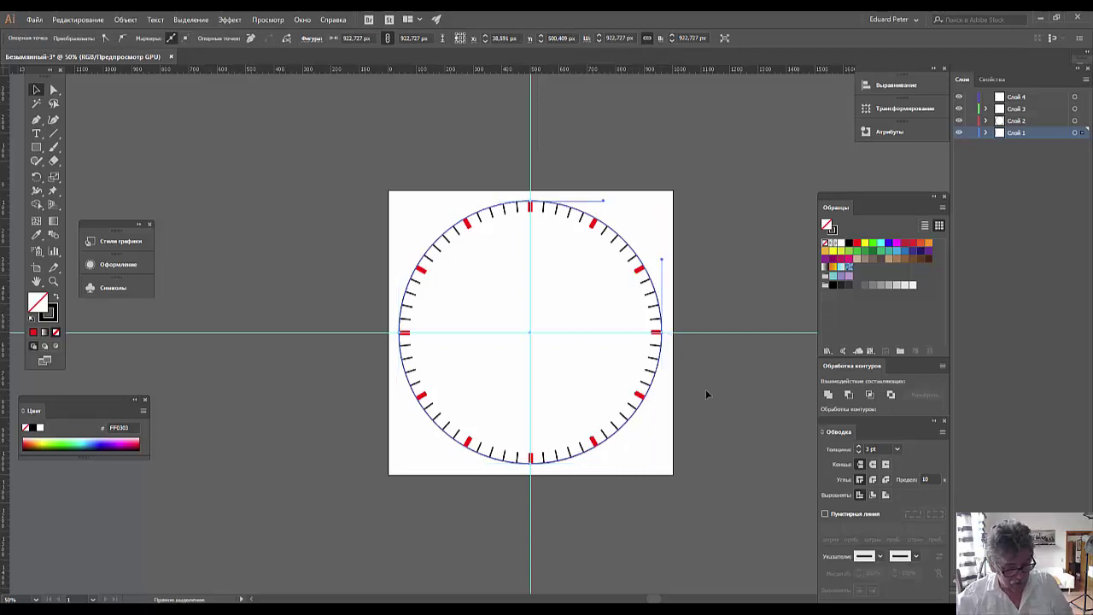
key("v")
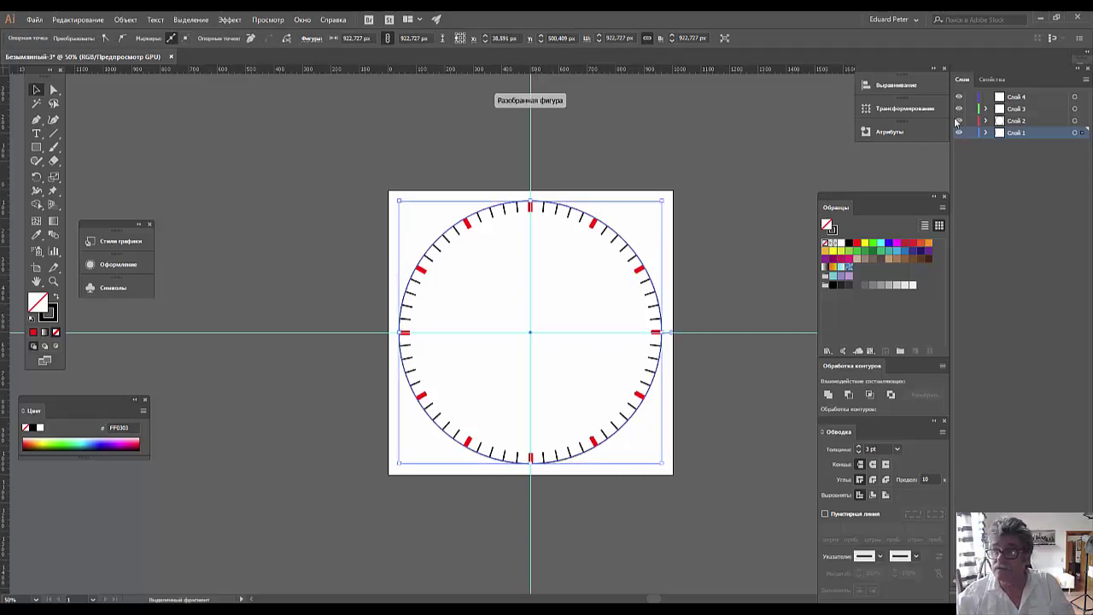
left_click_drag(971, 109, 970, 141)
left_click(1020, 97)
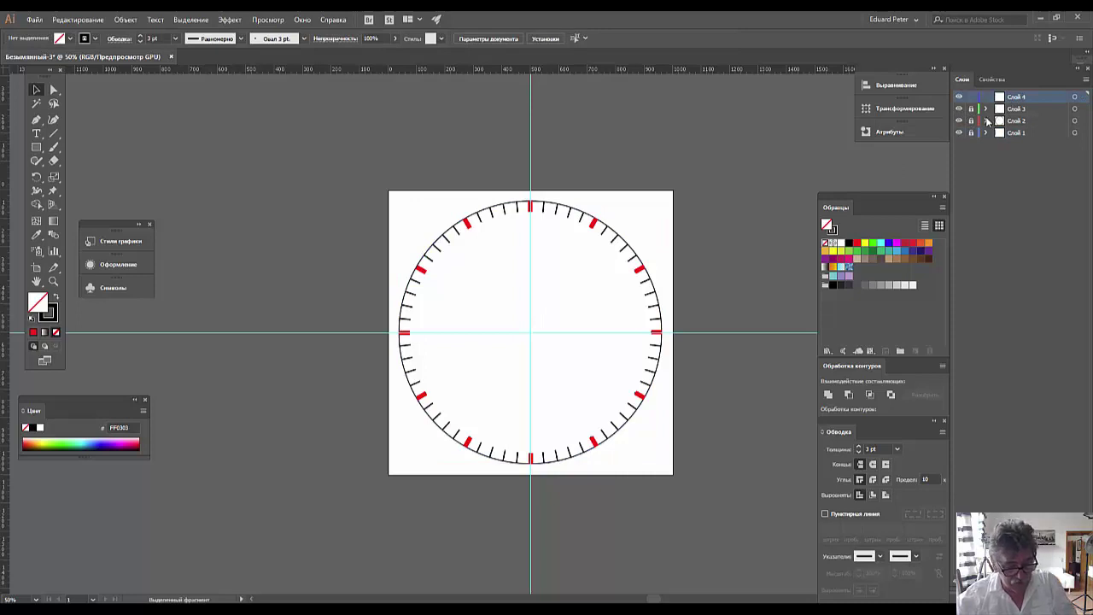
key("ctrl+a")
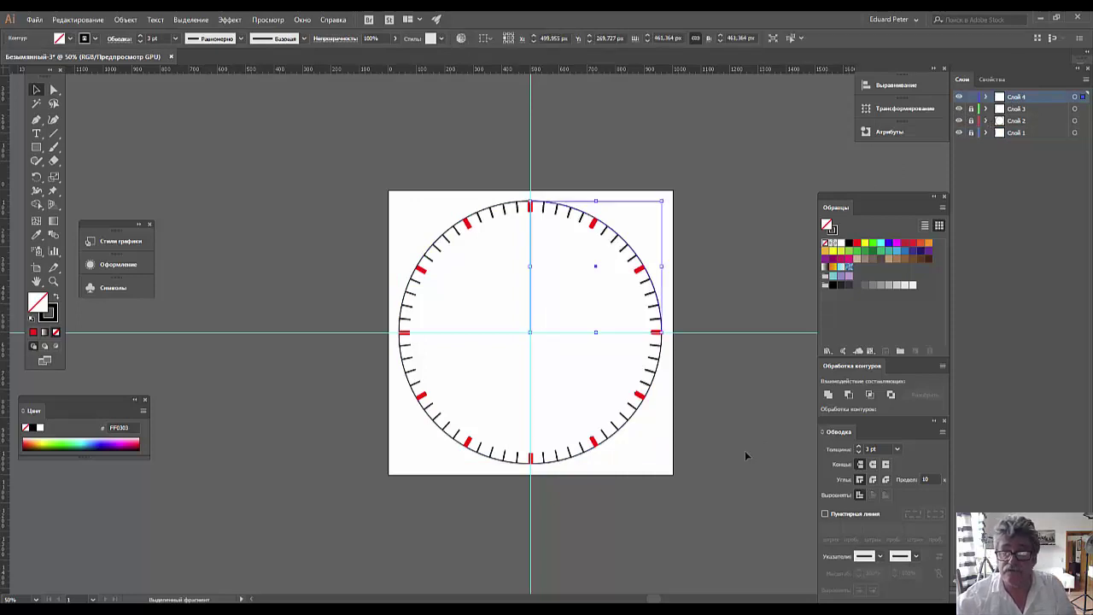
left_click(745, 455)
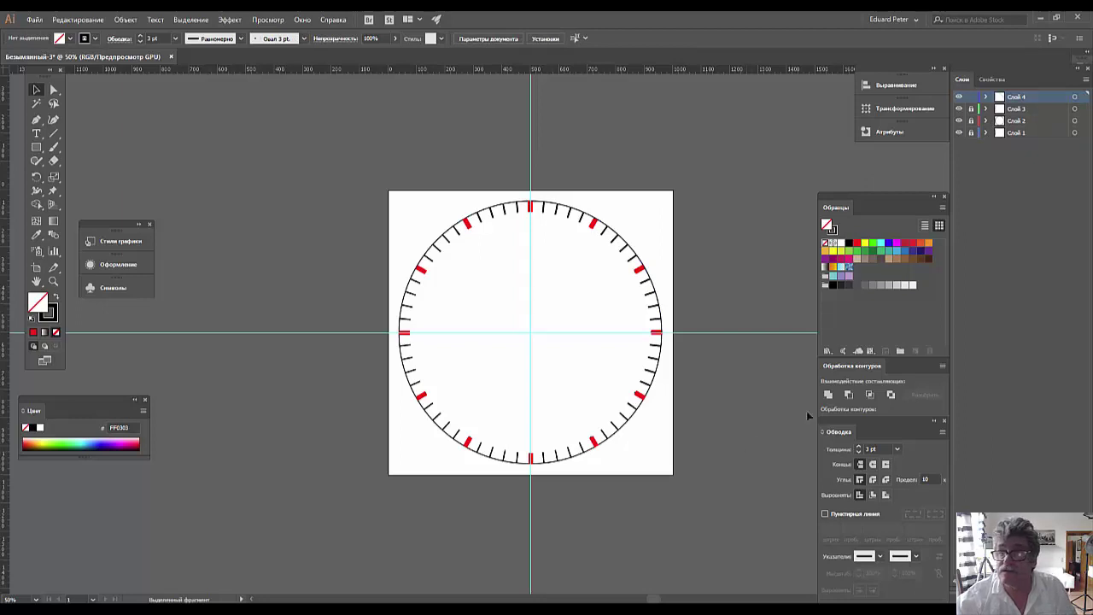
left_click(1047, 99)
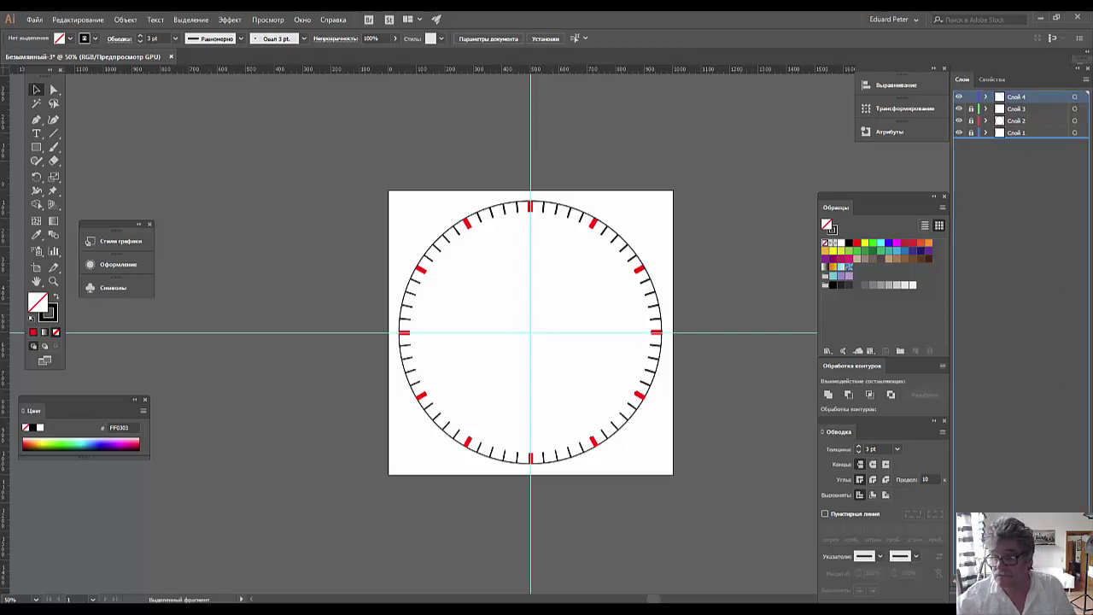
key("Delete")
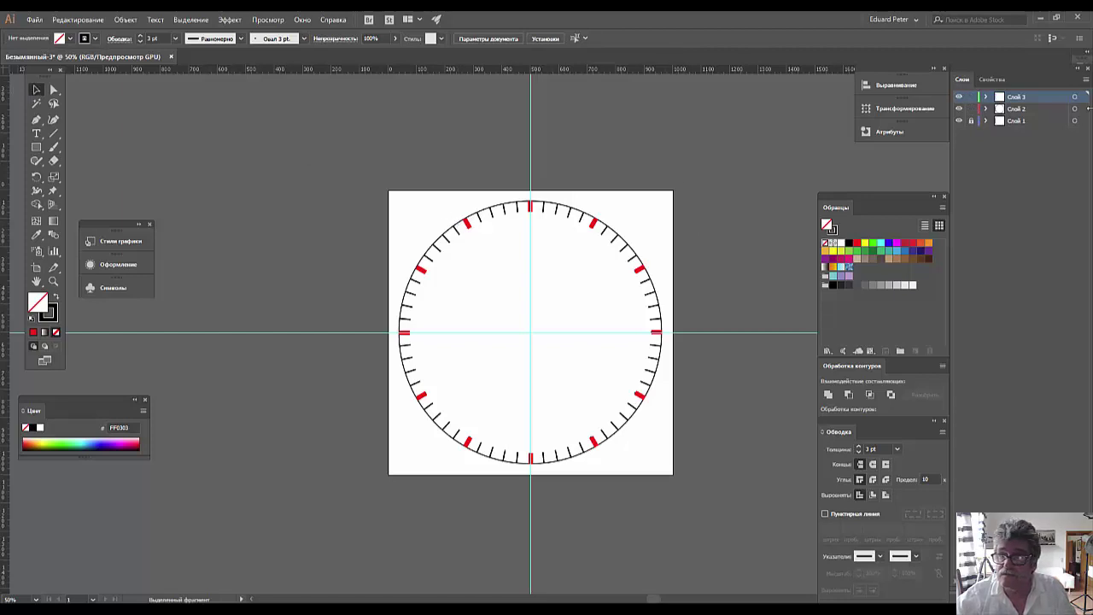
- Lock Слой 1 with the dial, add a new top Слой 4, and paste the quarter-circle arc onto it
left_click(975, 124)
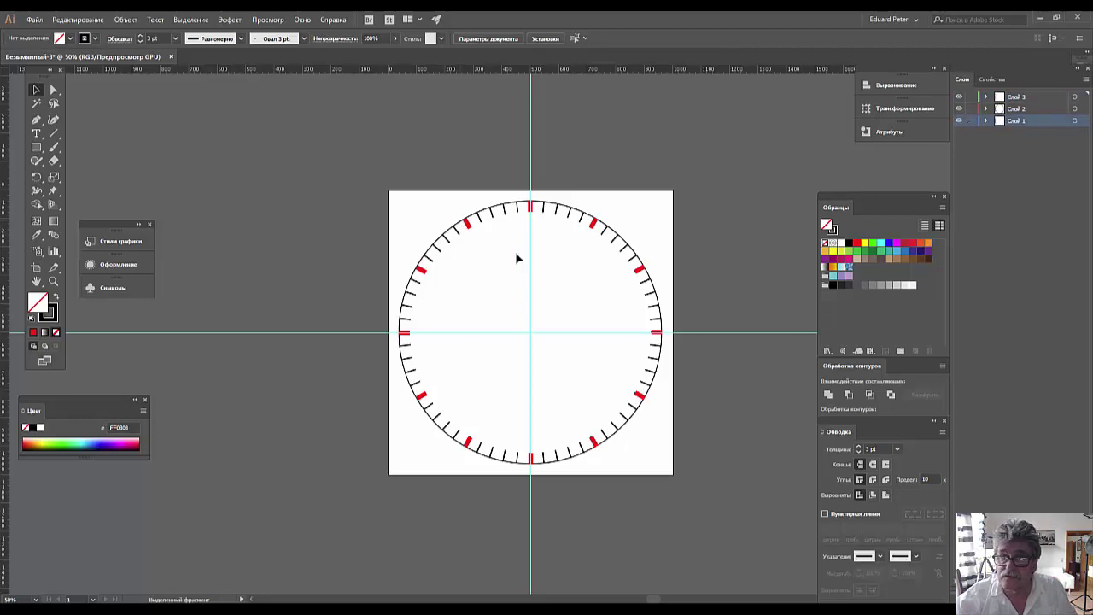
left_click(616, 238)
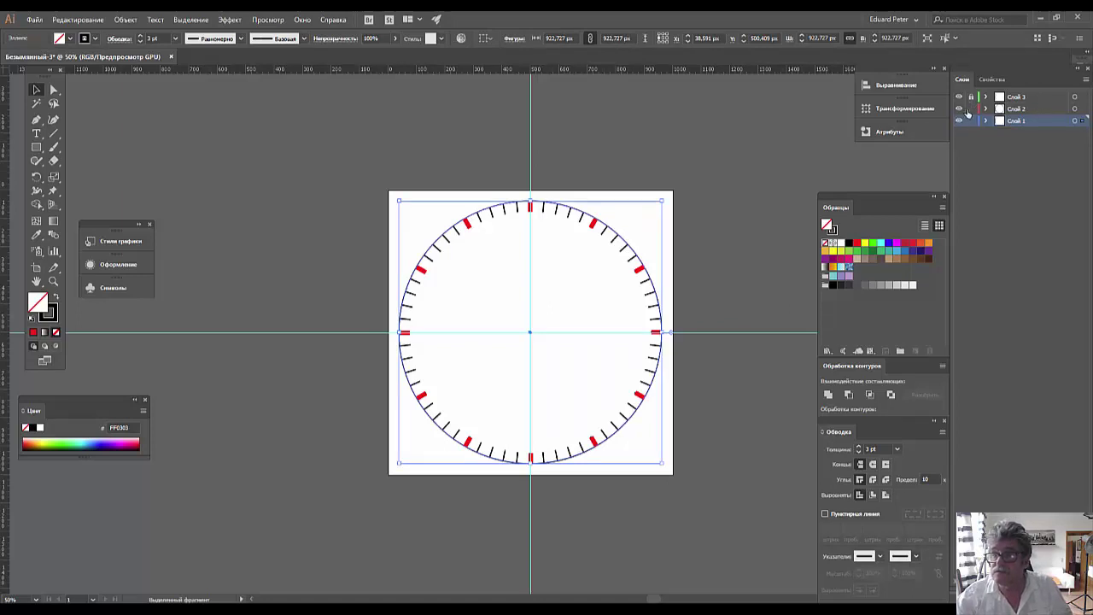
left_click(971, 120)
left_click(1017, 97)
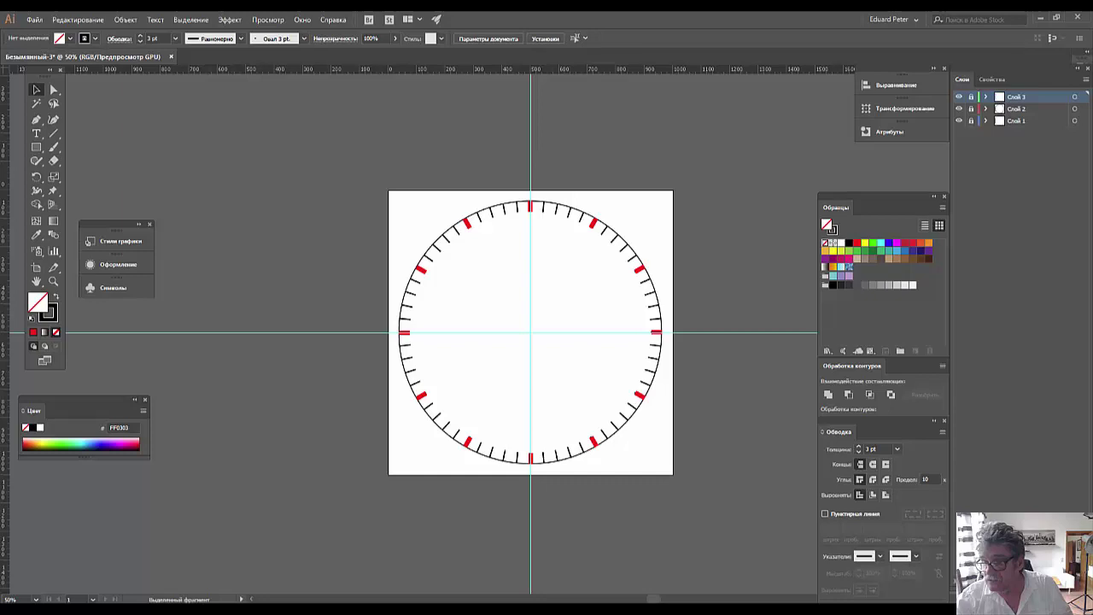
key("ctrl+l")
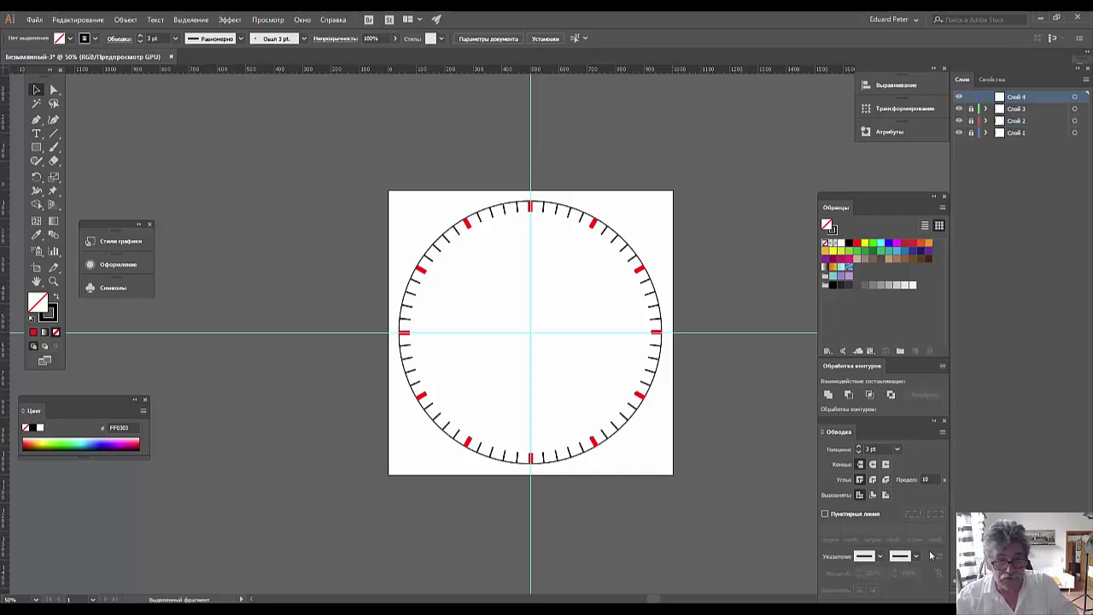
key("ctrl+f")
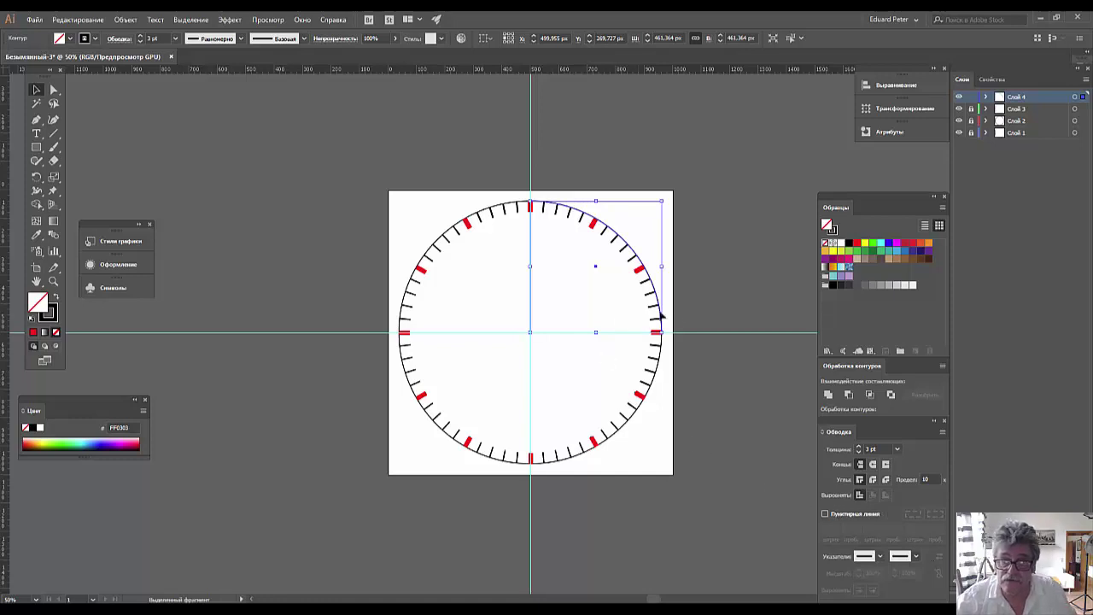
left_click(698, 326)
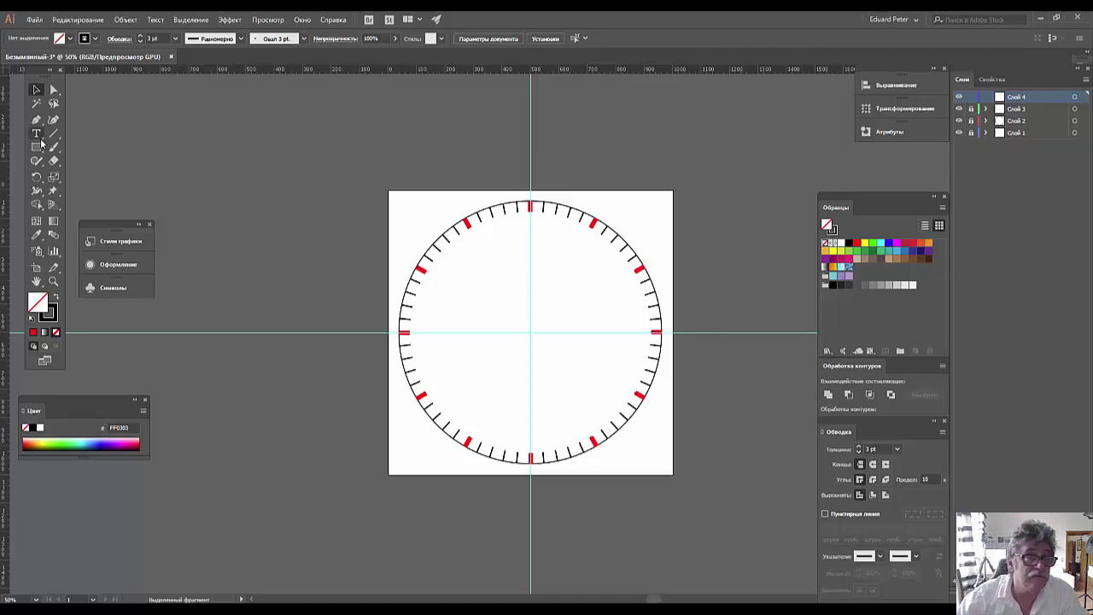
- Draw an 848 × 848 px circle with the Ellipse tool, centred on the guide crossing
left_click_drag(37, 160, 72, 167)
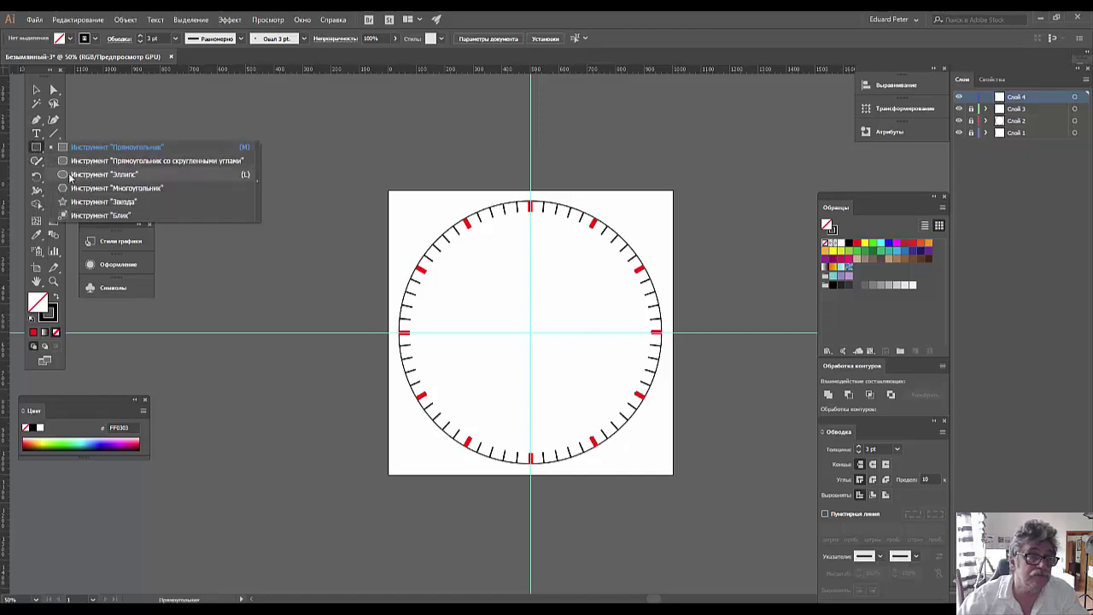
left_click(70, 176)
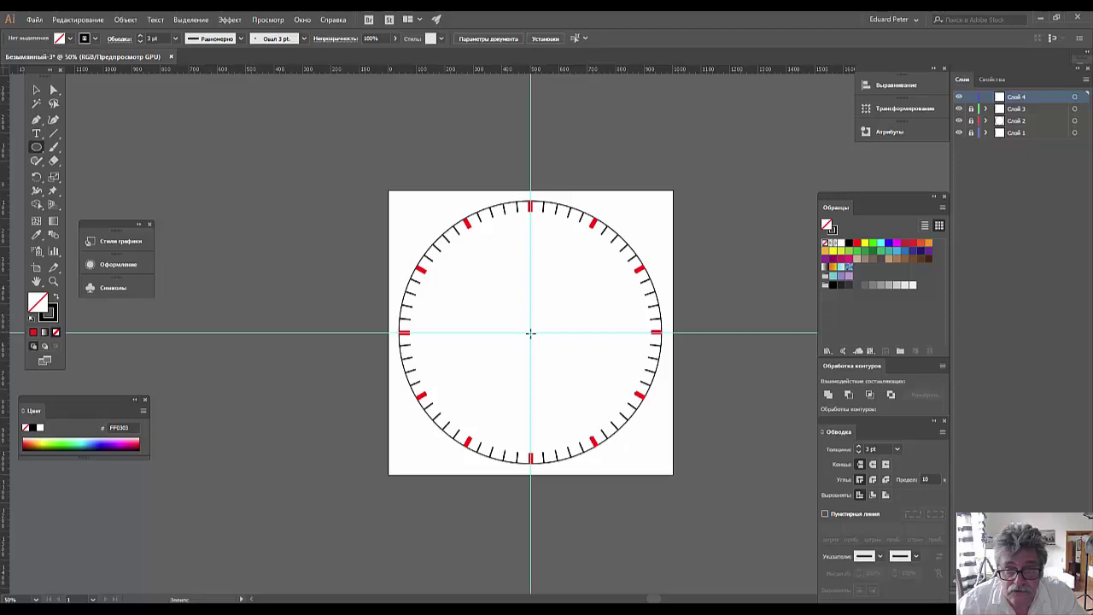
left_click_drag(530, 332, 635, 453)
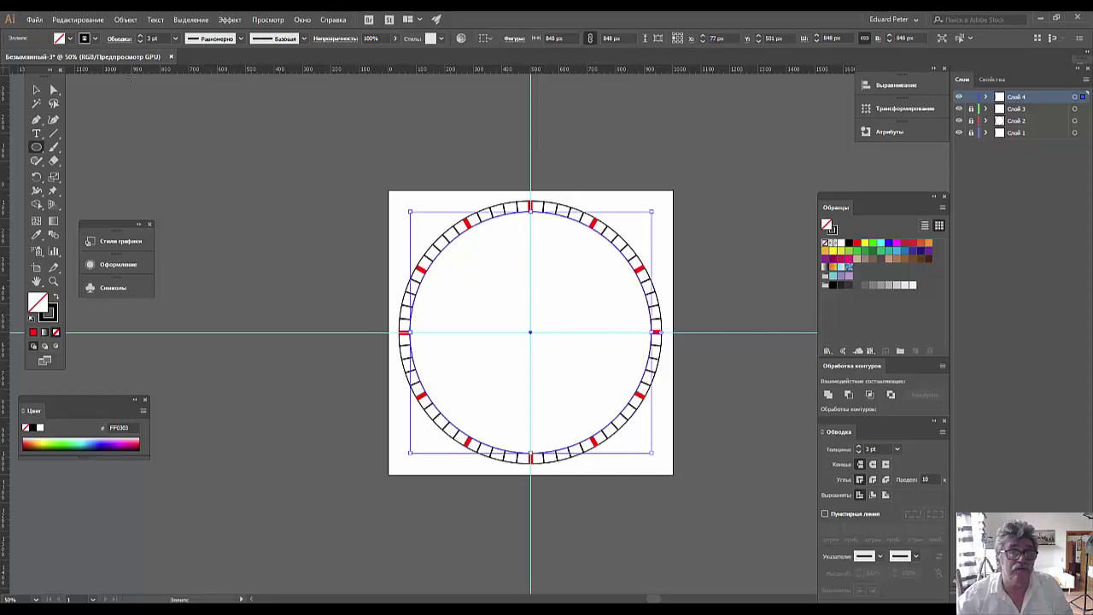
left_click(529, 332)
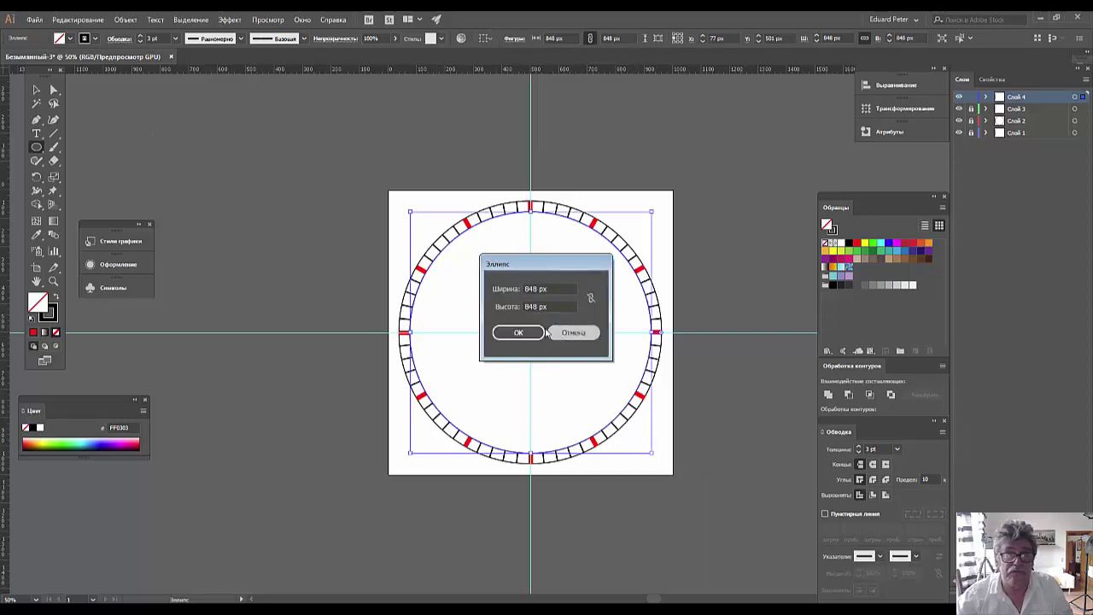
left_click(568, 333)
left_click(37, 92)
left_click(254, 499)
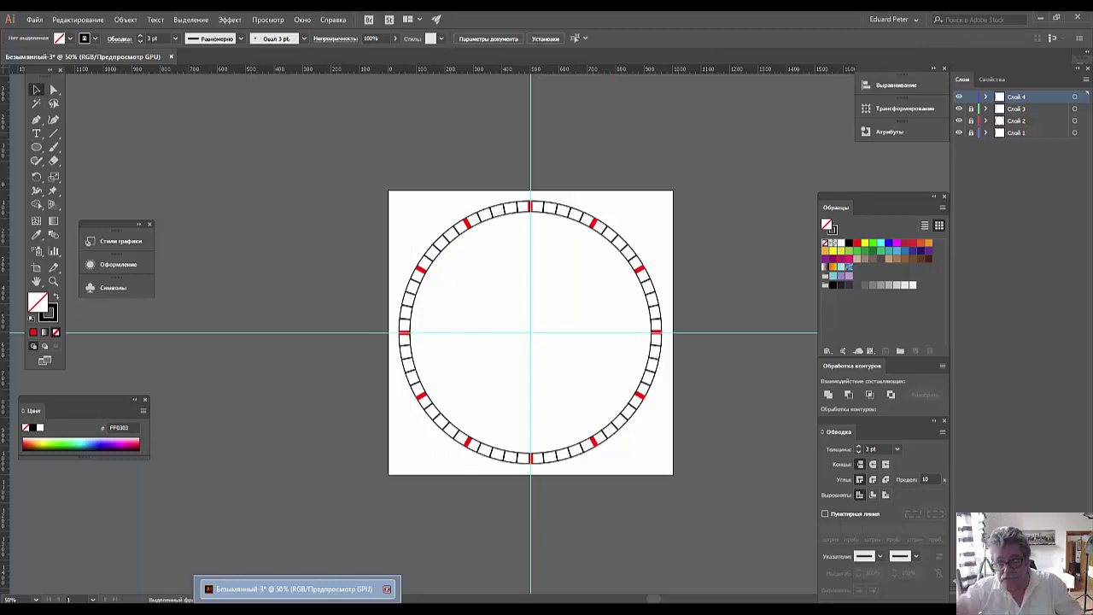
- Zoom in to inspect the tick ring, then zoom back out to the whole artboard
key("ctrl+plus")
key("ctrl+plus")
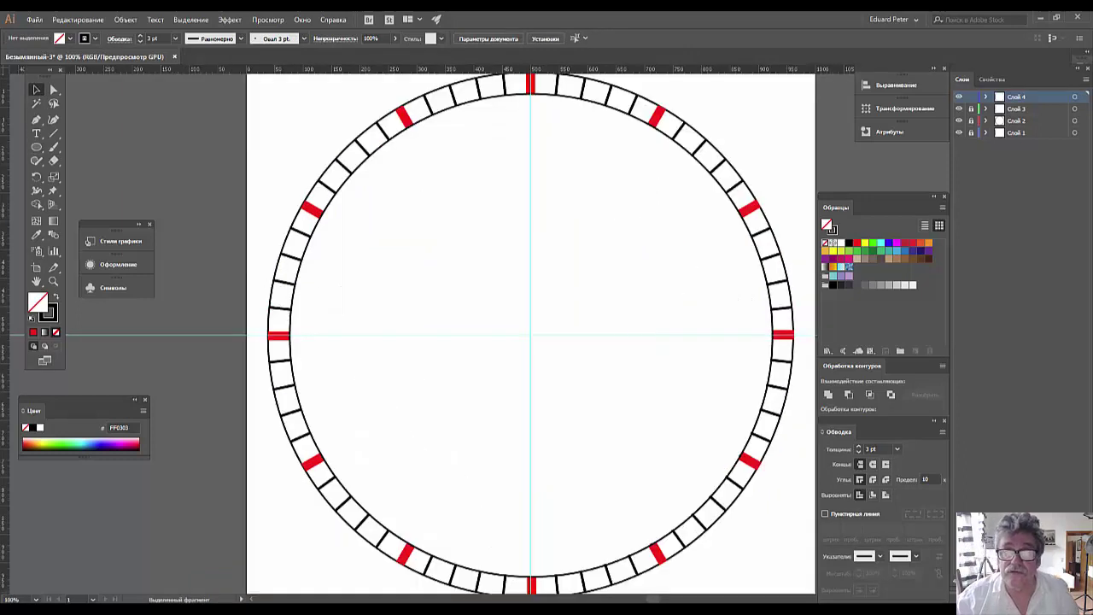
key("ctrl+minus")
key("ctrl+minus")
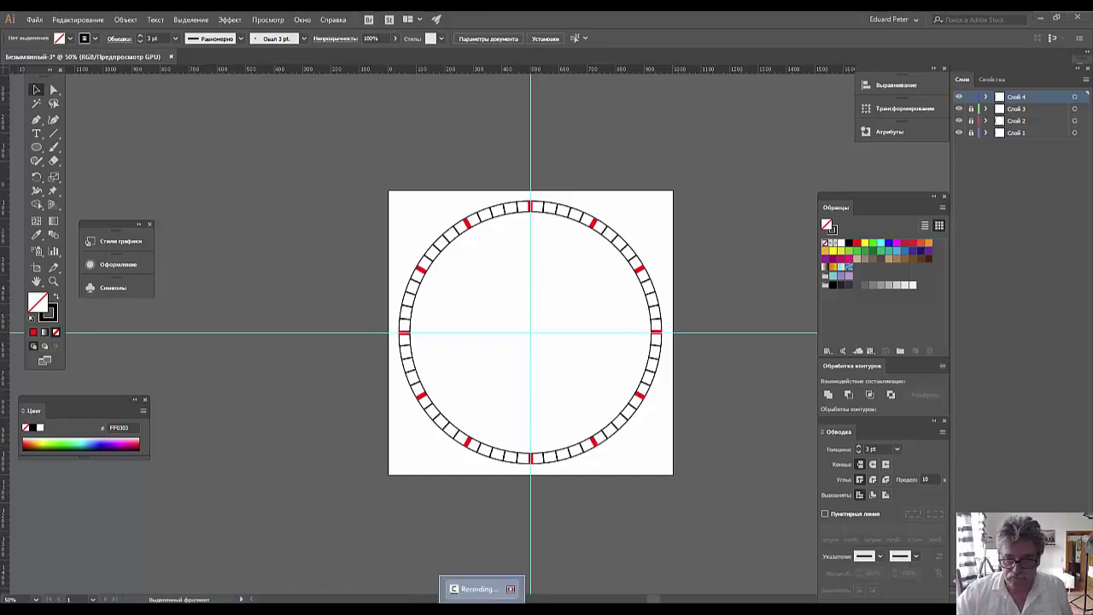
left_click(483, 609)
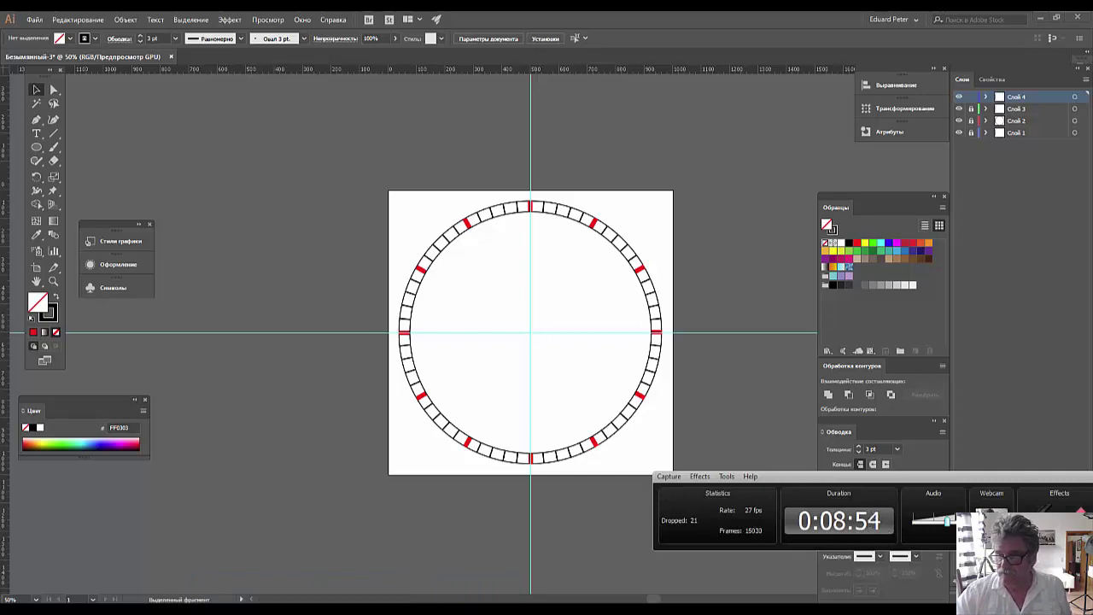
left_click_drag(982, 481, 774, 530)
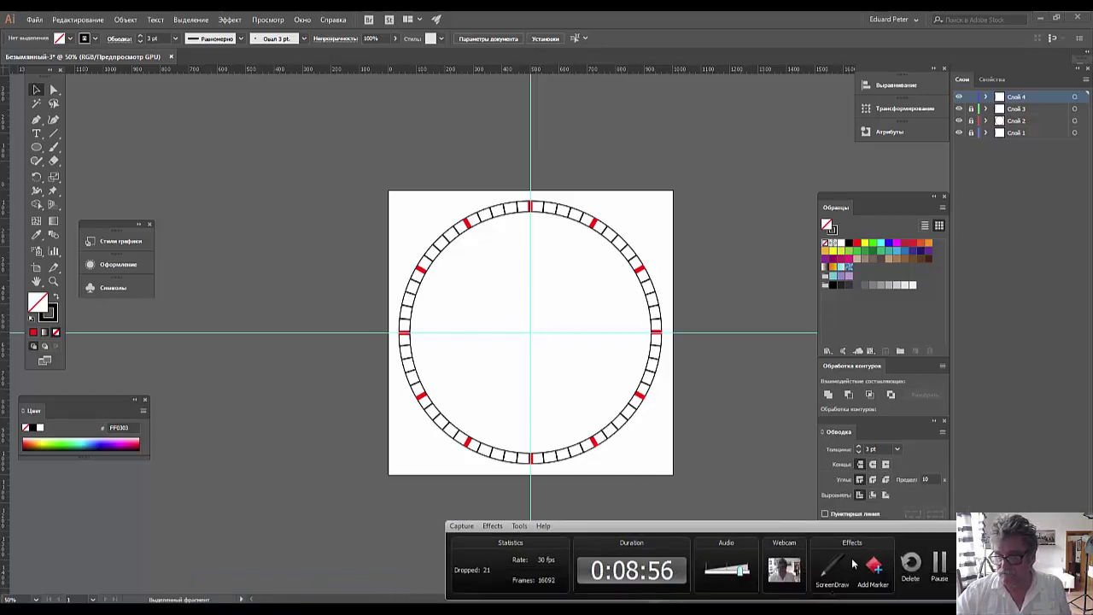
- Create a '12' text object in the dial's upper half and enlarge it to about 89 pt
left_click(526, 355)
key("t")
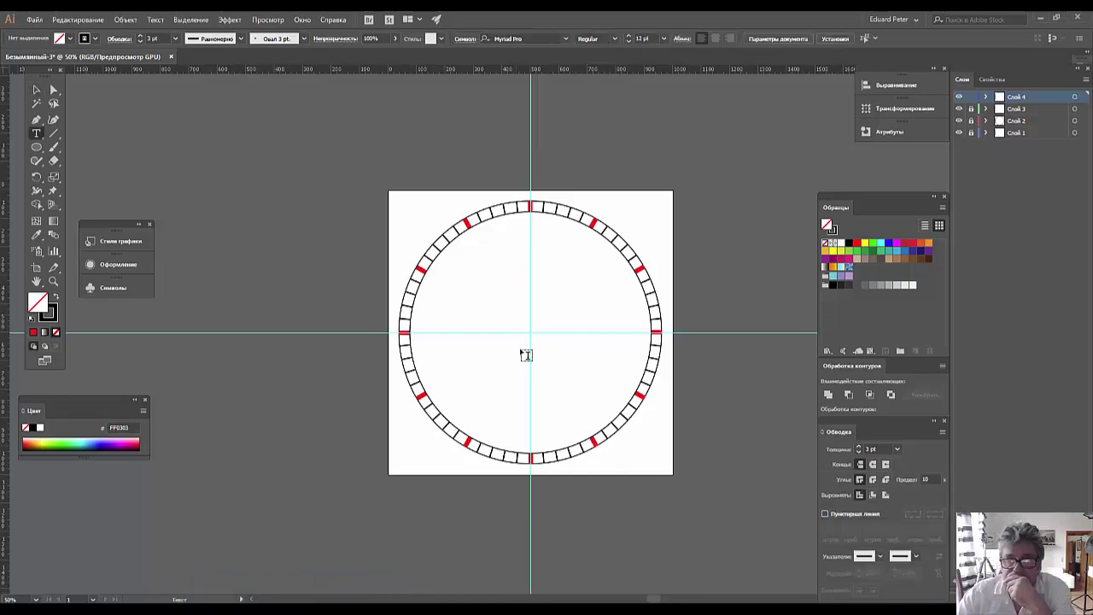
left_click(522, 286)
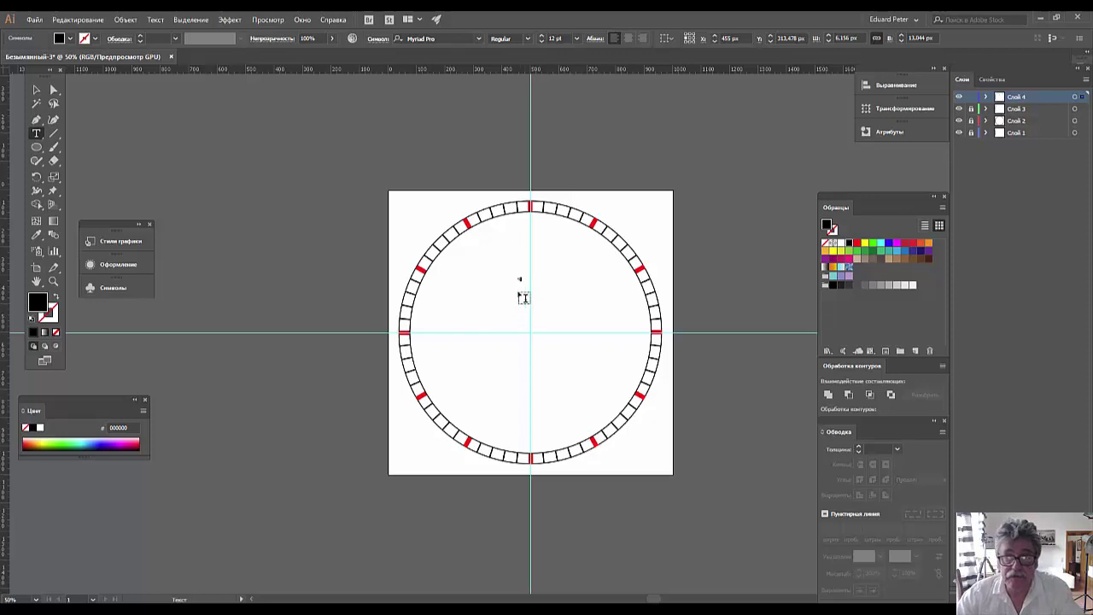
left_click(542, 41)
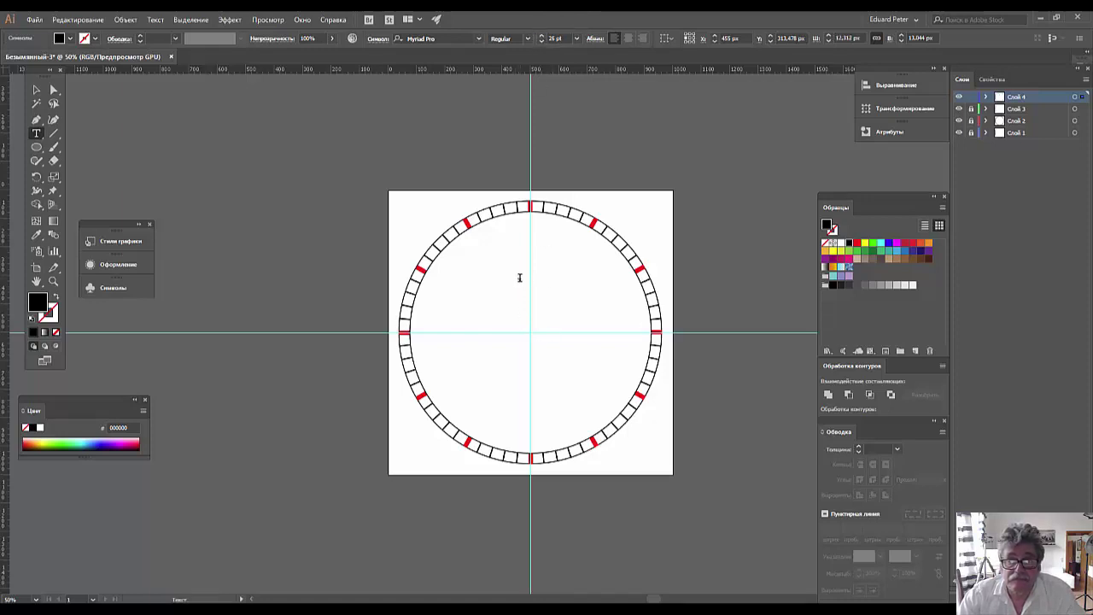
left_click(541, 35)
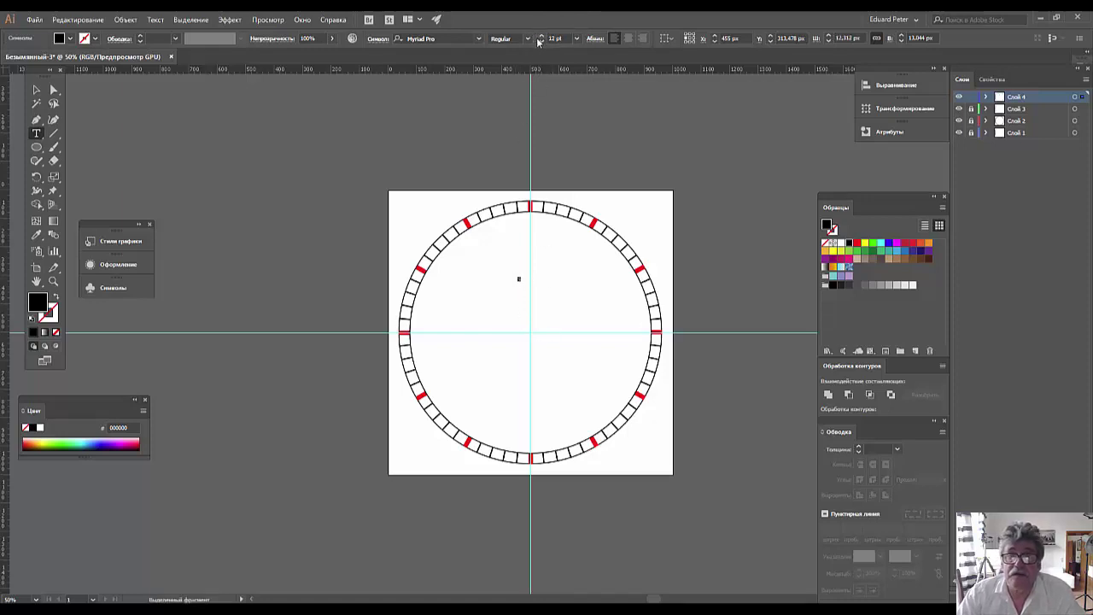
left_click(541, 35)
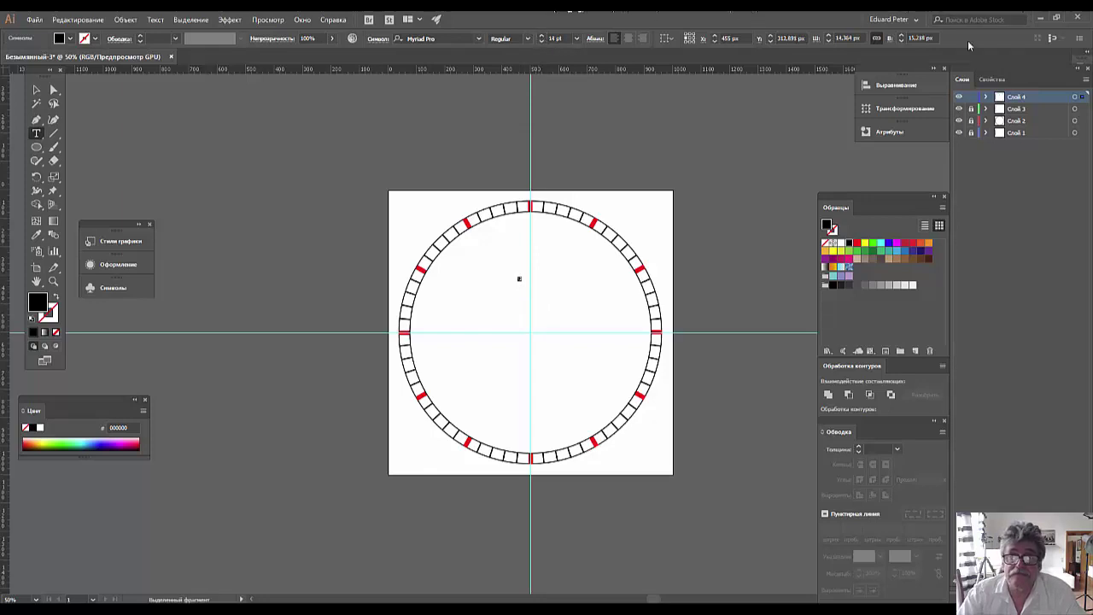
left_click(542, 40)
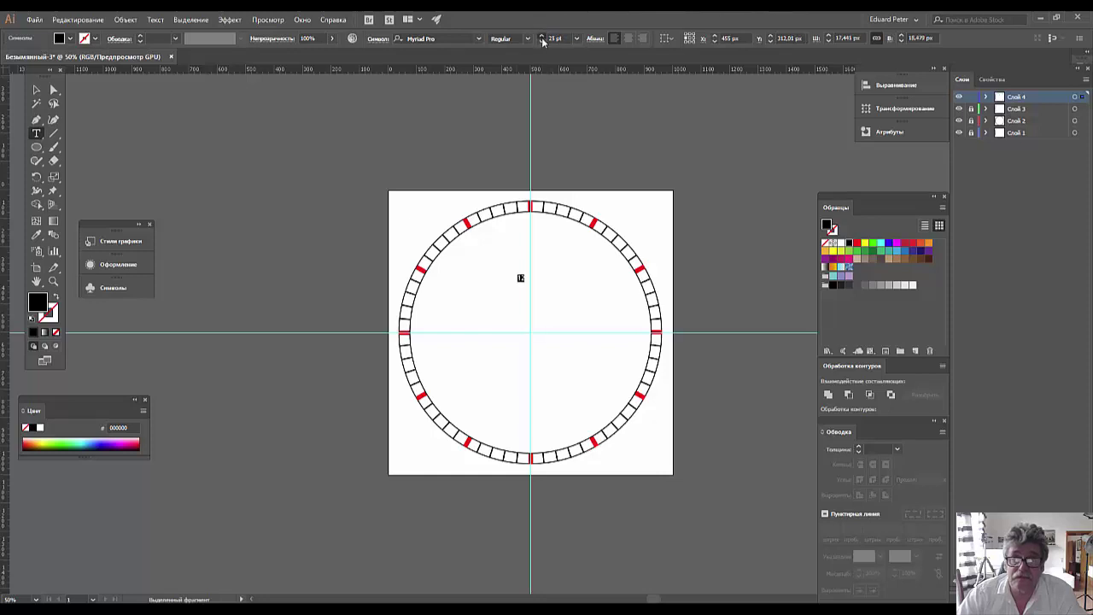
left_click(542, 39)
left_click(541, 39)
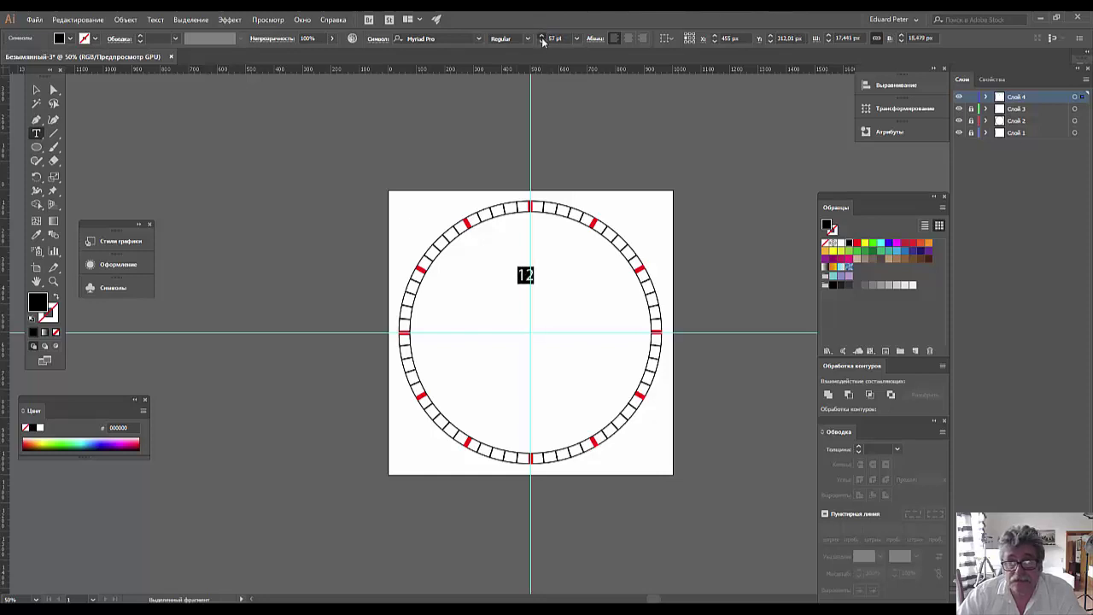
left_click(541, 39)
left_click(541, 40)
left_click(542, 39)
left_click(542, 39)
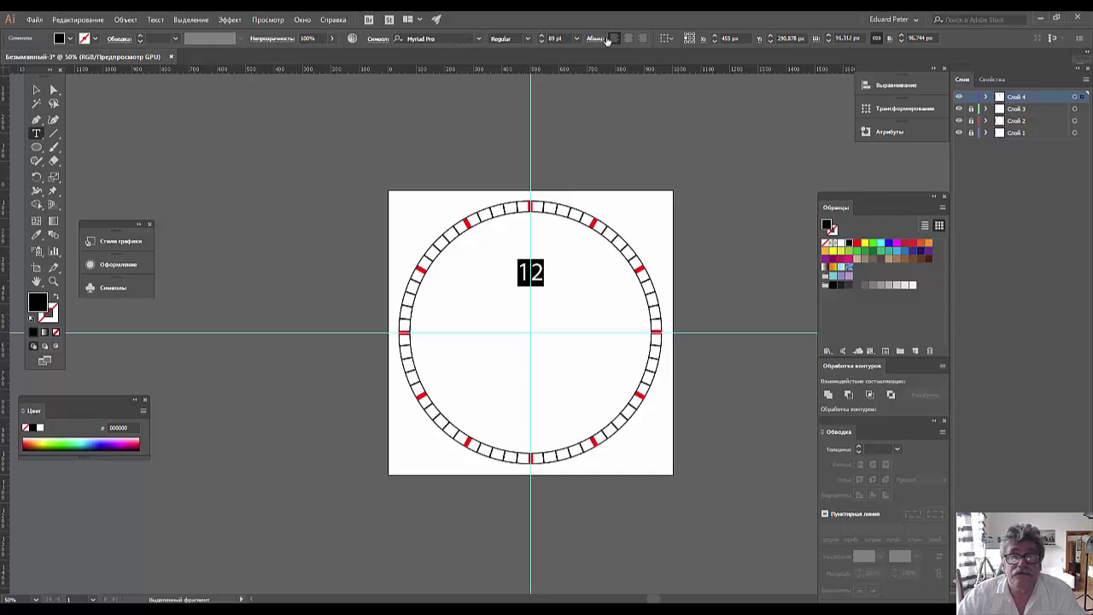
- Set the 12 to Myriad Pro Bold Condensed and exit text editing
left_click(528, 38)
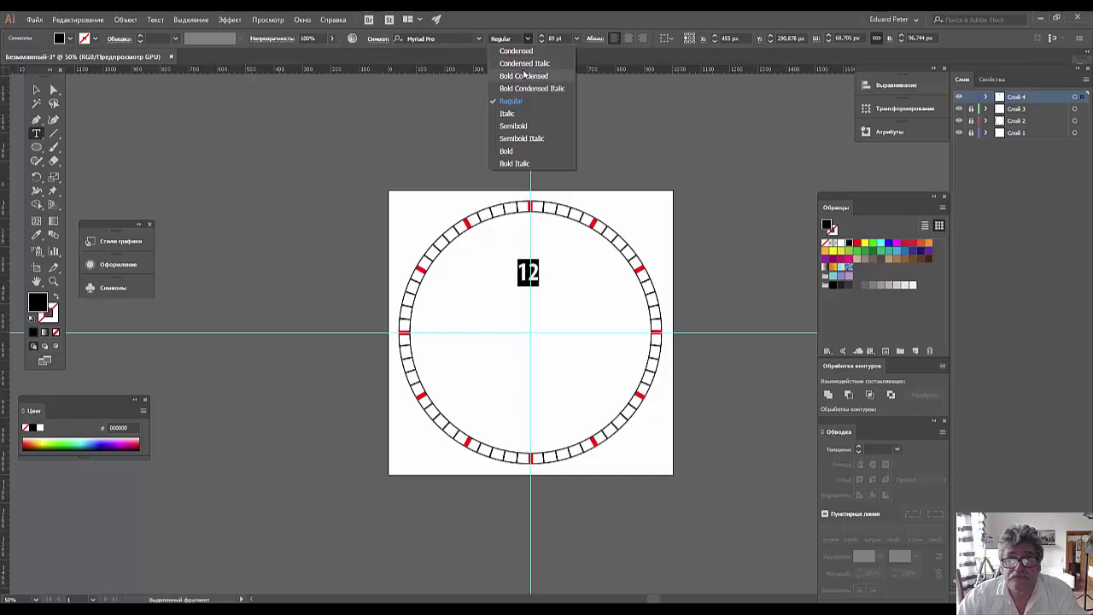
left_click(523, 76)
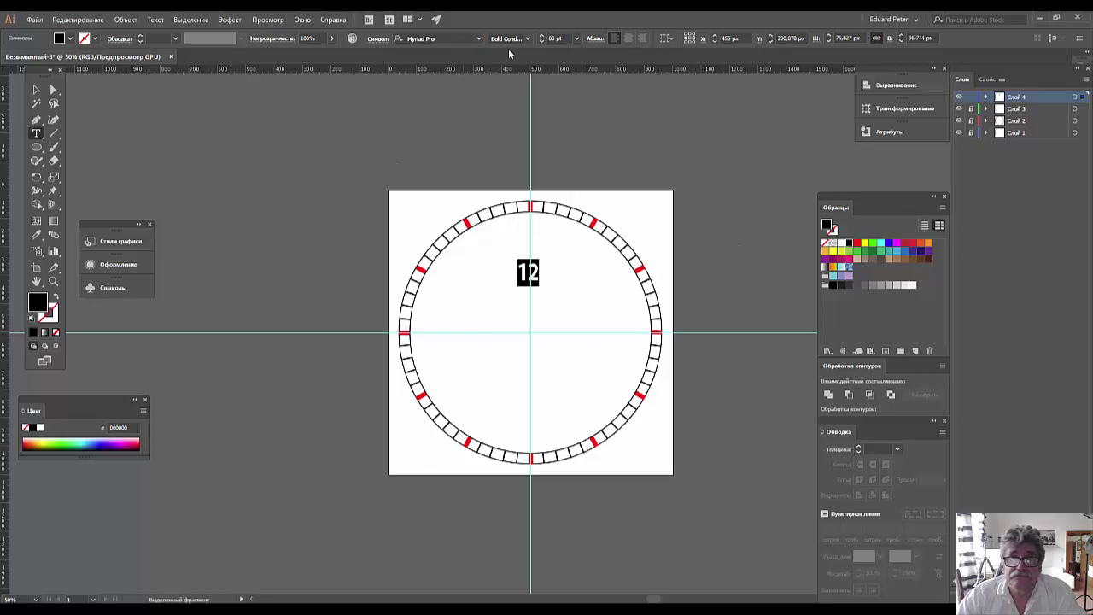
left_click(36, 89)
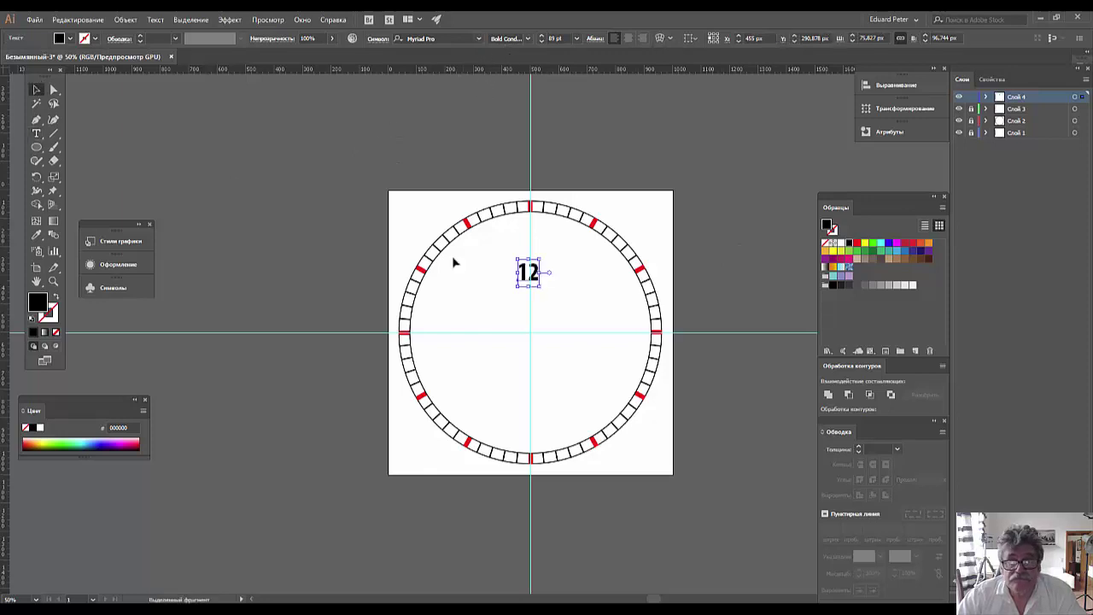
- Move the 12 up beneath the top red tick and set its font size to 108 pt
left_click_drag(536, 286, 538, 235)
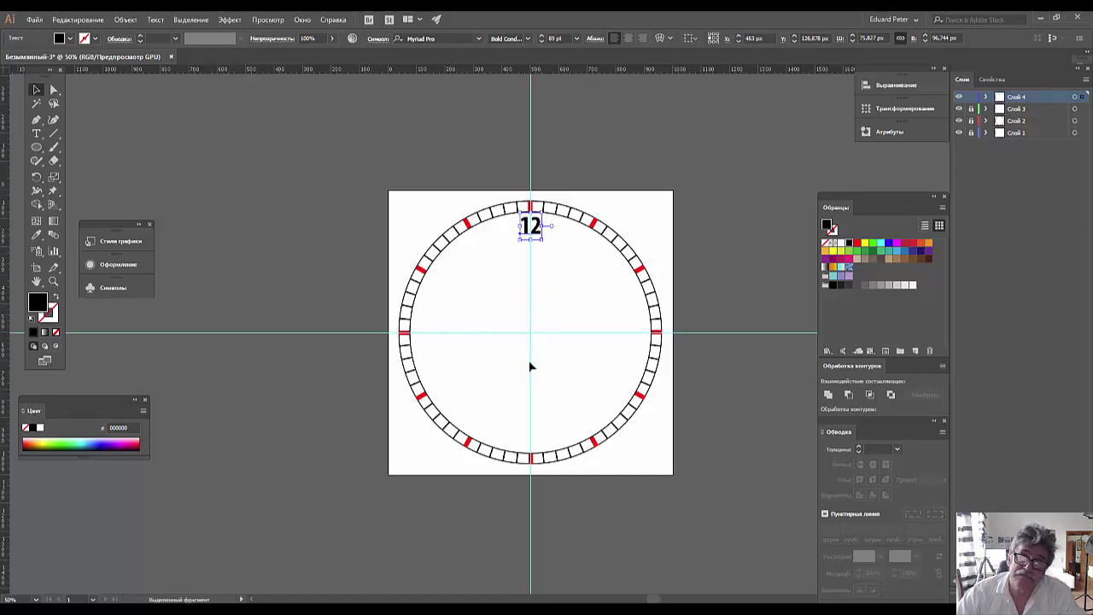
scroll(556, 305, "up", 2)
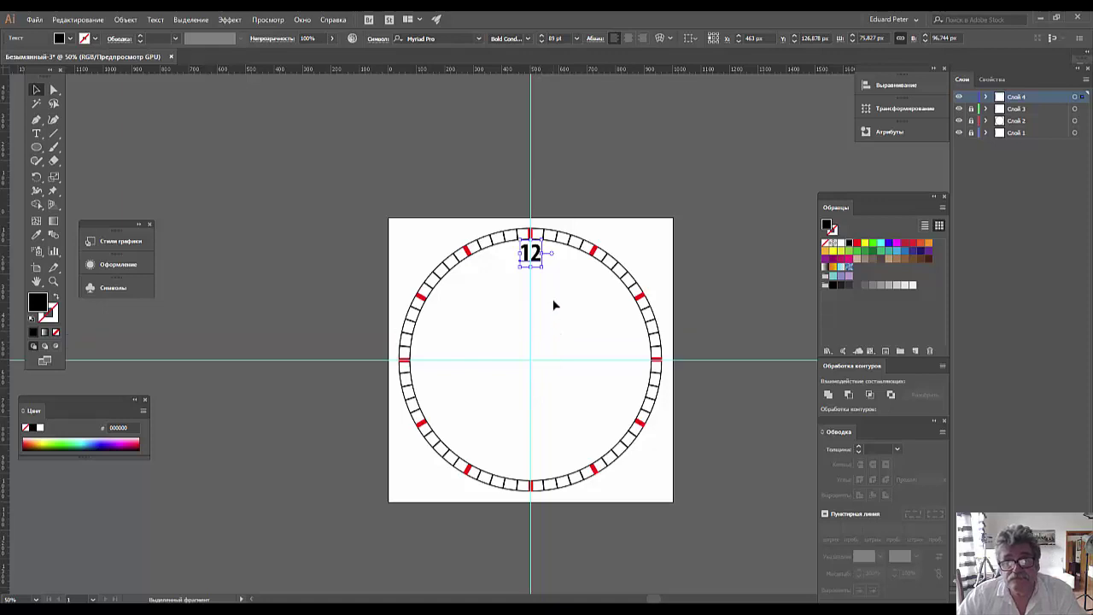
scroll(555, 305, "down", 3)
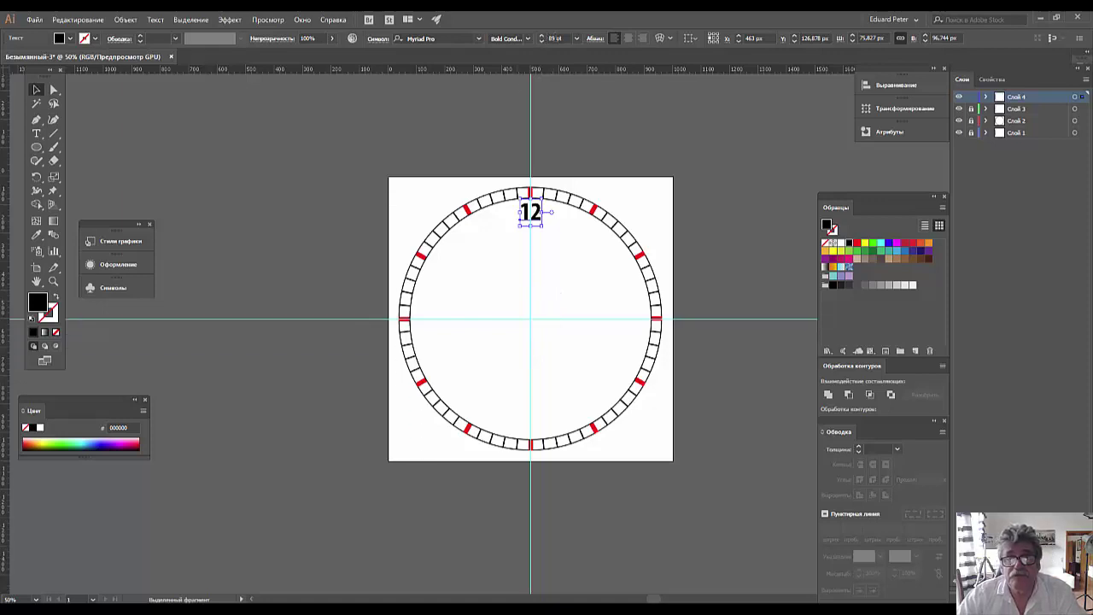
left_click(541, 36)
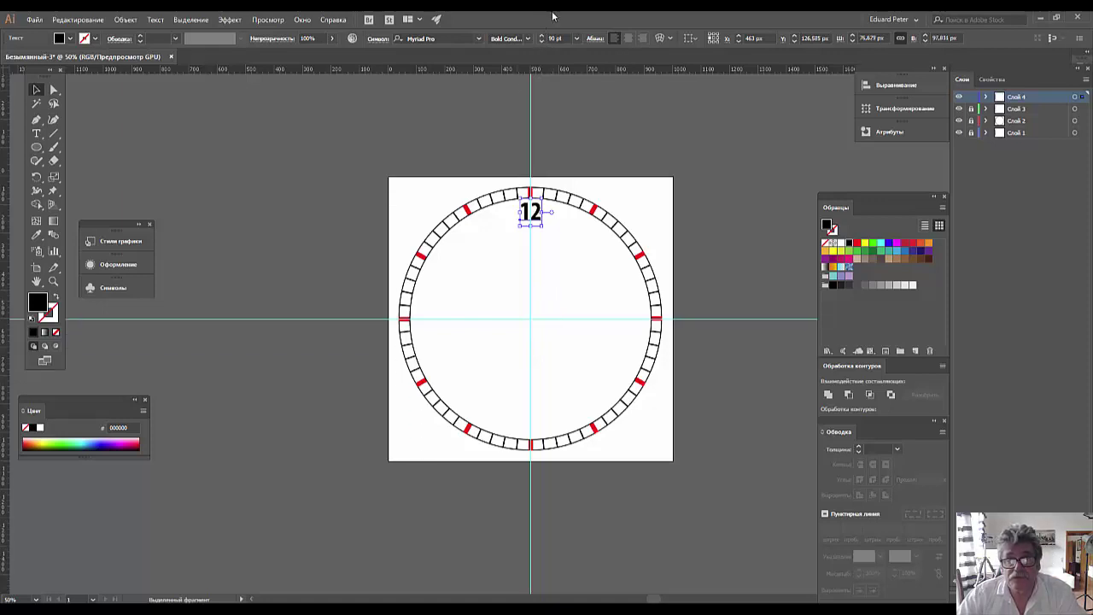
left_click(540, 36)
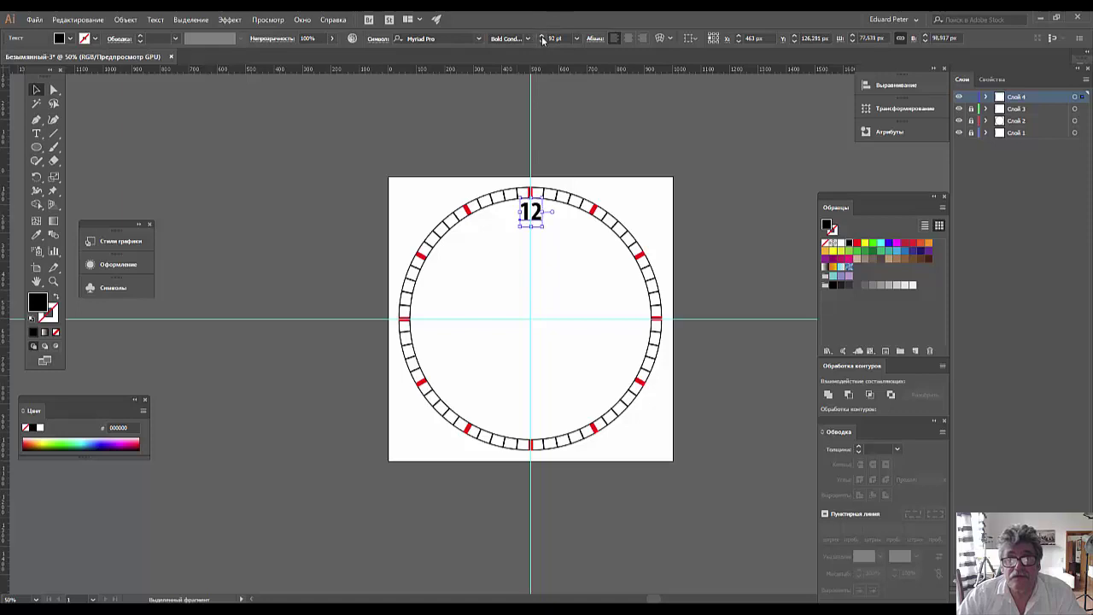
left_click(540, 35)
left_click(540, 36)
left_click(541, 41)
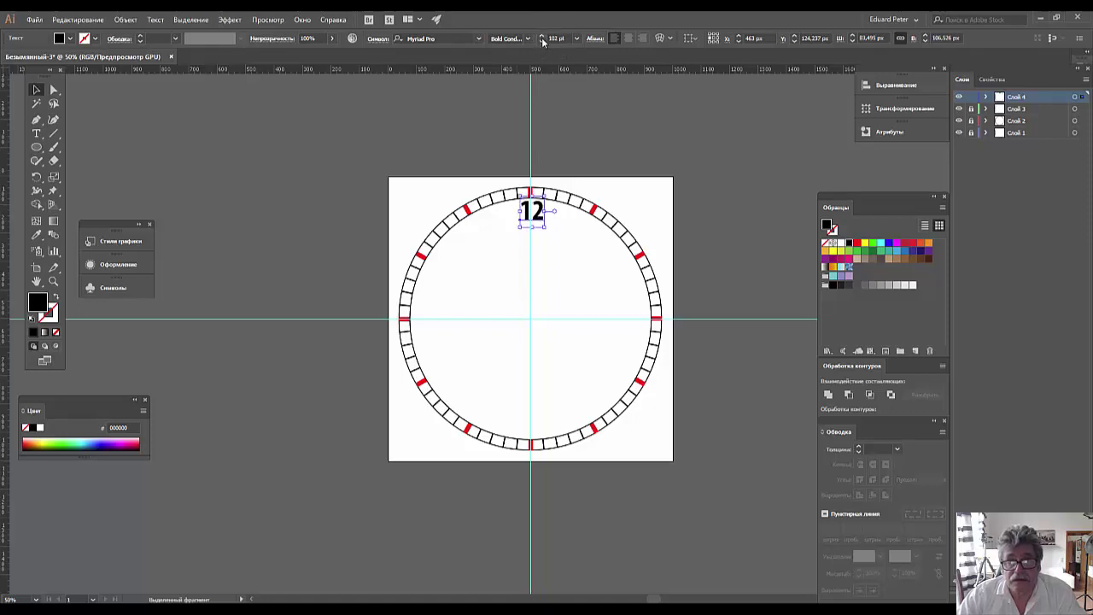
left_click(541, 41)
left_click(542, 41)
left_click(542, 41)
left_click(542, 41)
left_click(541, 41)
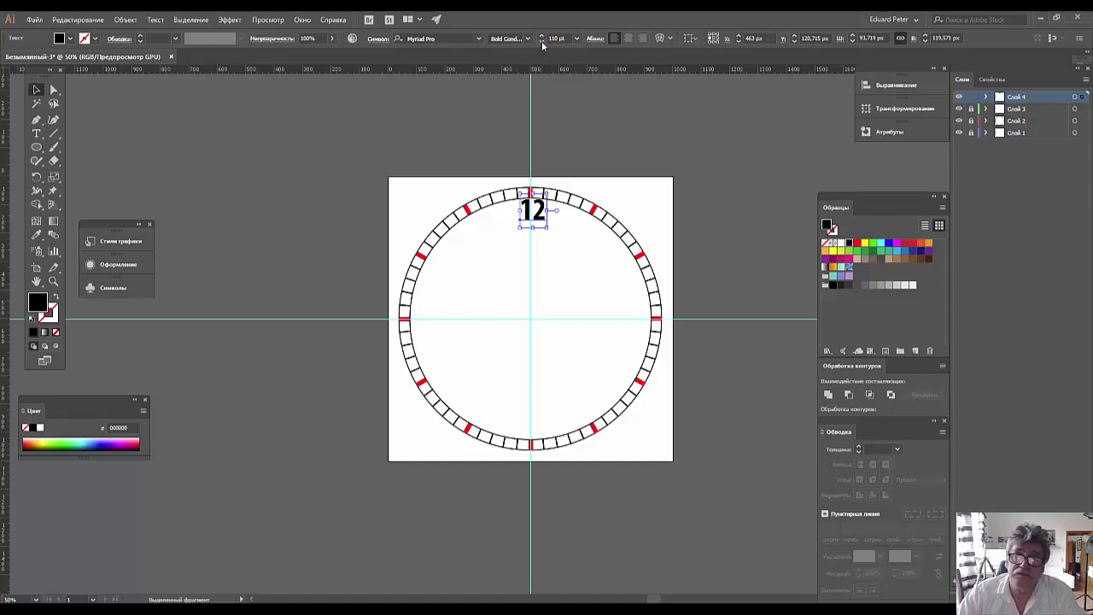
left_click(542, 42)
left_click(541, 43)
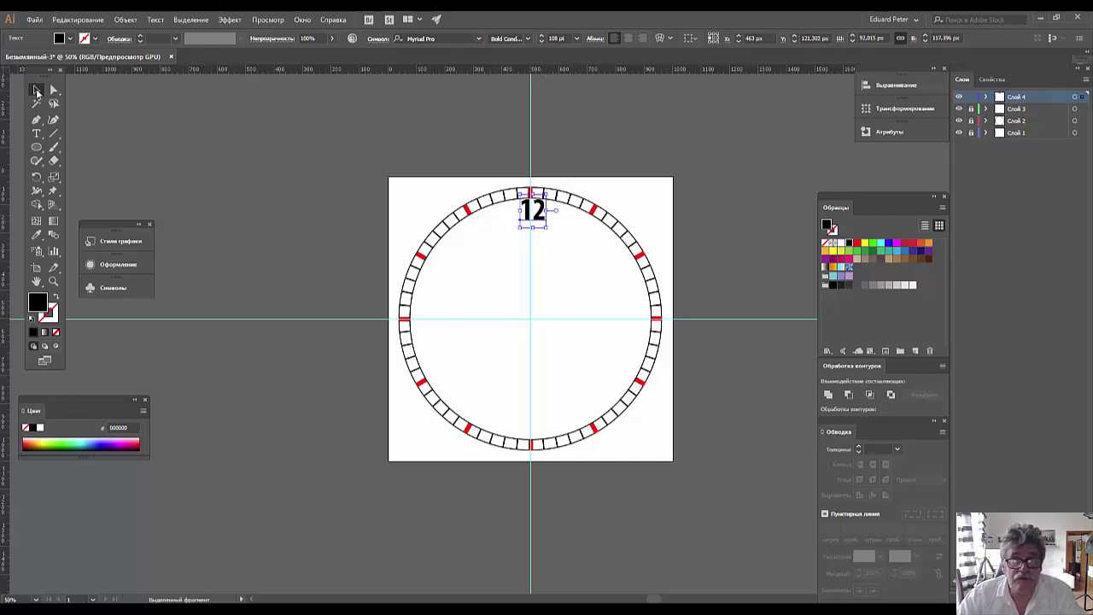
- Nudge the 12 into place on the vertical guide and check its position
left_click_drag(544, 221, 541, 223)
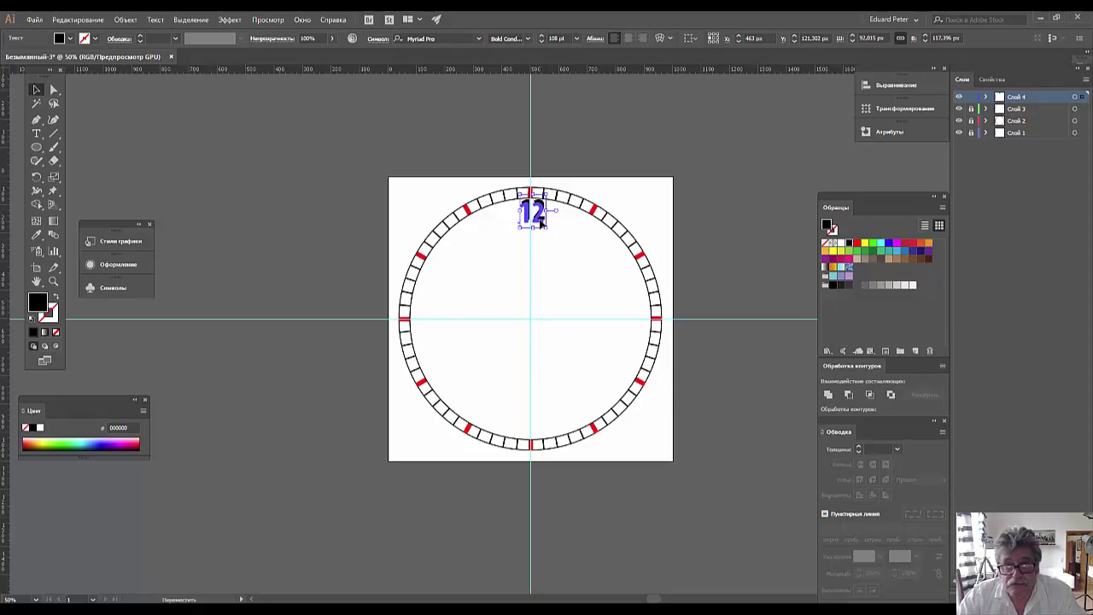
left_click(537, 272)
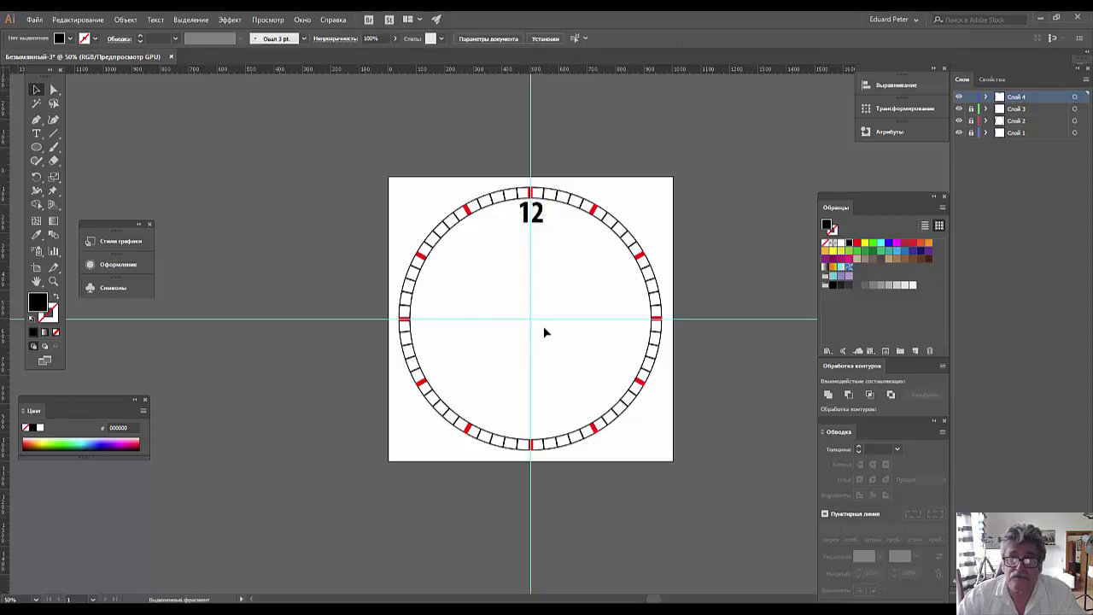
left_click(538, 227)
left_click(530, 268)
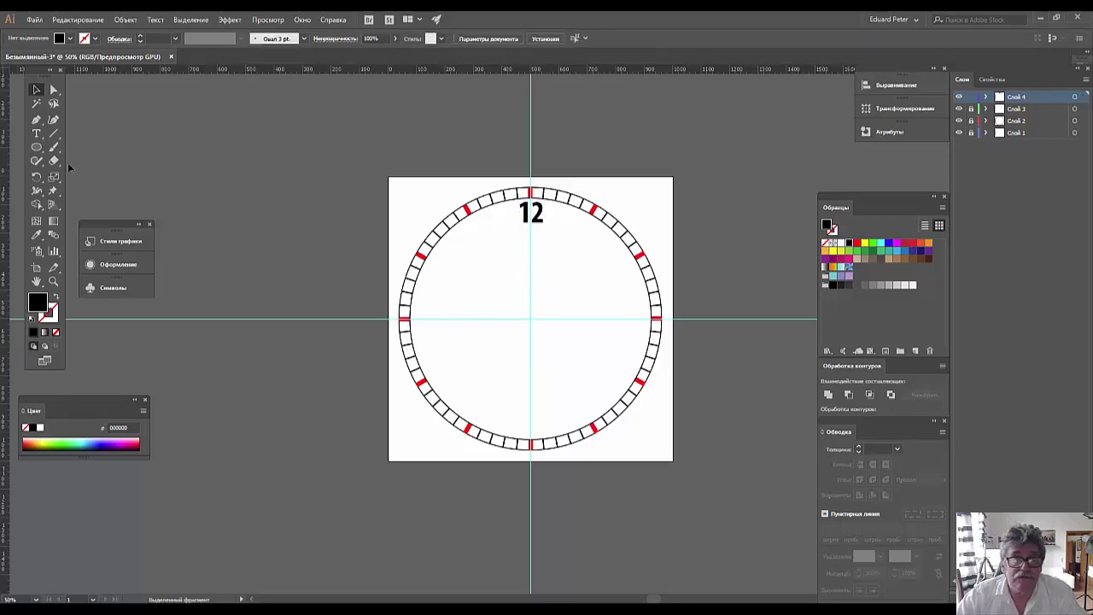
left_click(38, 134)
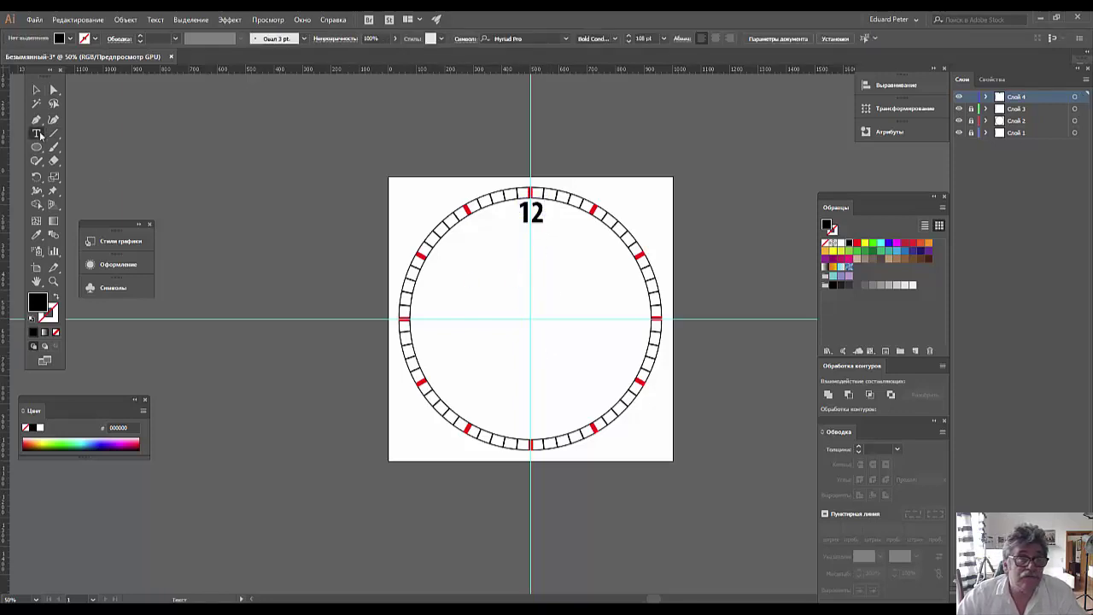
- Type a 1, place it at 1 o'clock, and Alt-drag a copy to 2 o'clock
left_click(526, 301)
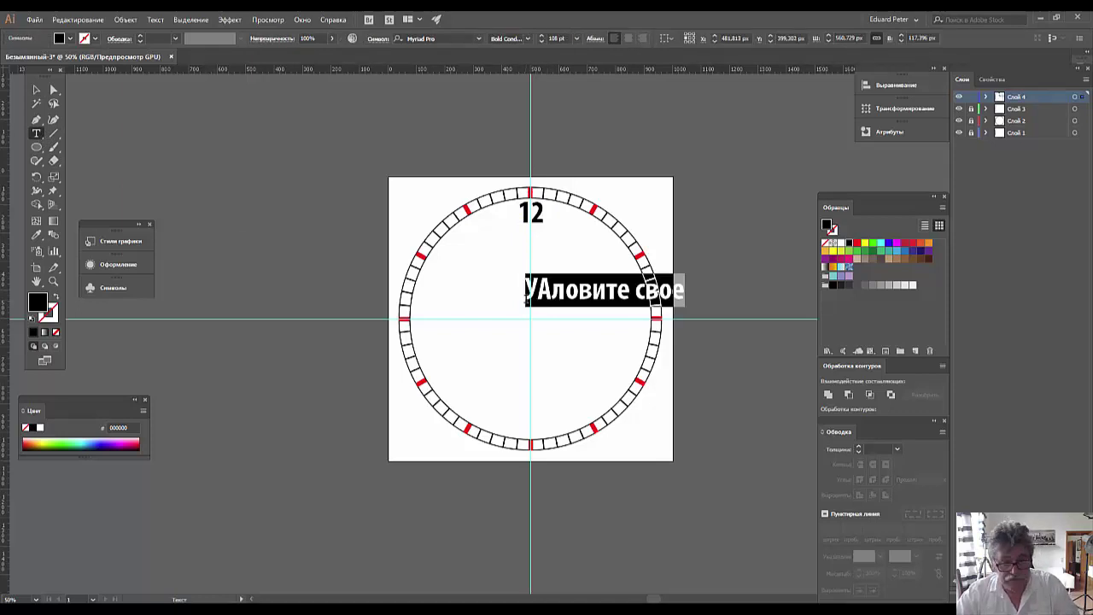
type("1")
left_click(37, 90)
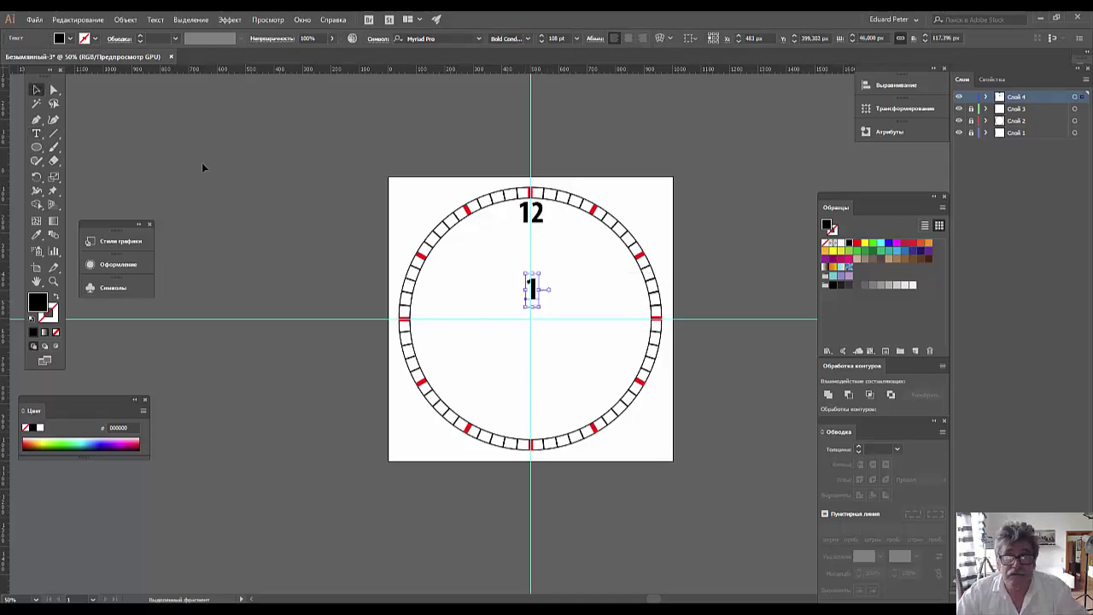
left_click_drag(532, 291, 589, 241)
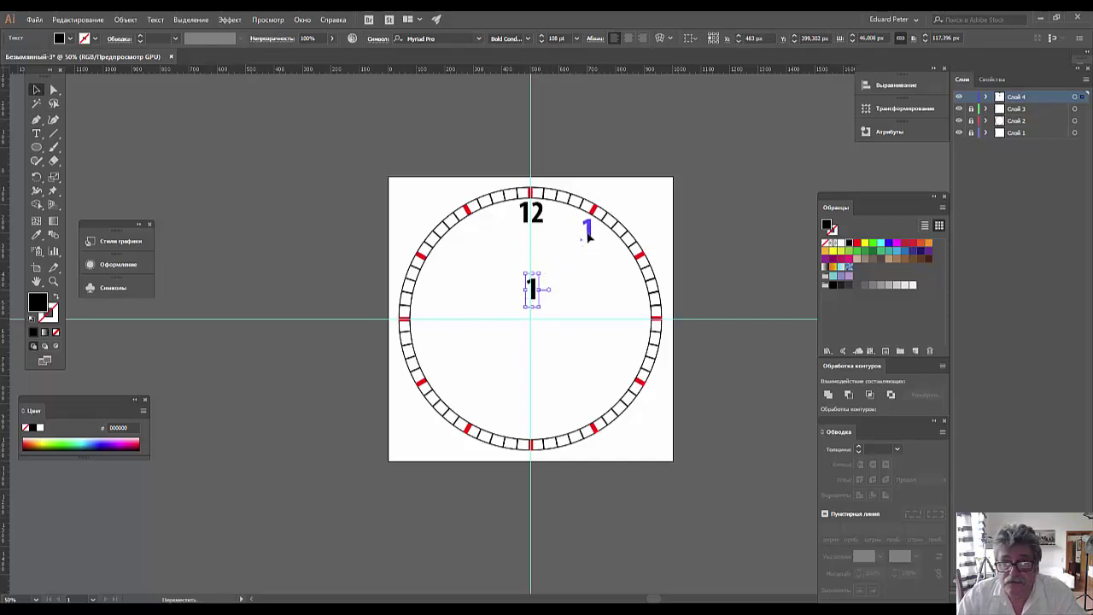
left_click_drag(588, 237, 588, 237)
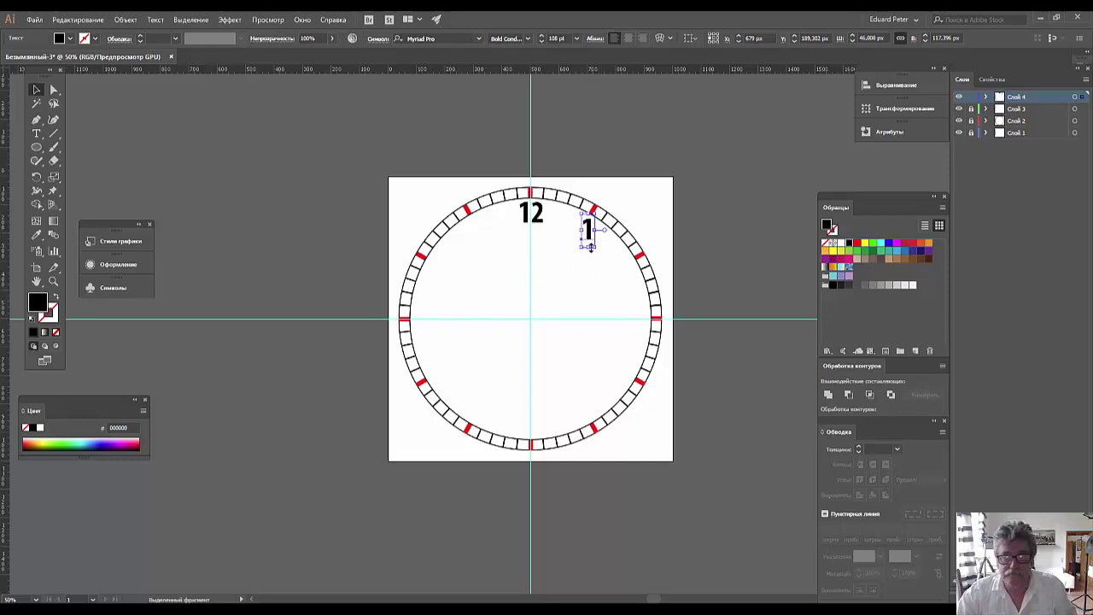
key("a")
mouse_move(591, 241)
left_mouse_down()
mouse_move(632, 283)
mouse_move(646, 328)
mouse_move(626, 378)
left_mouse_up()
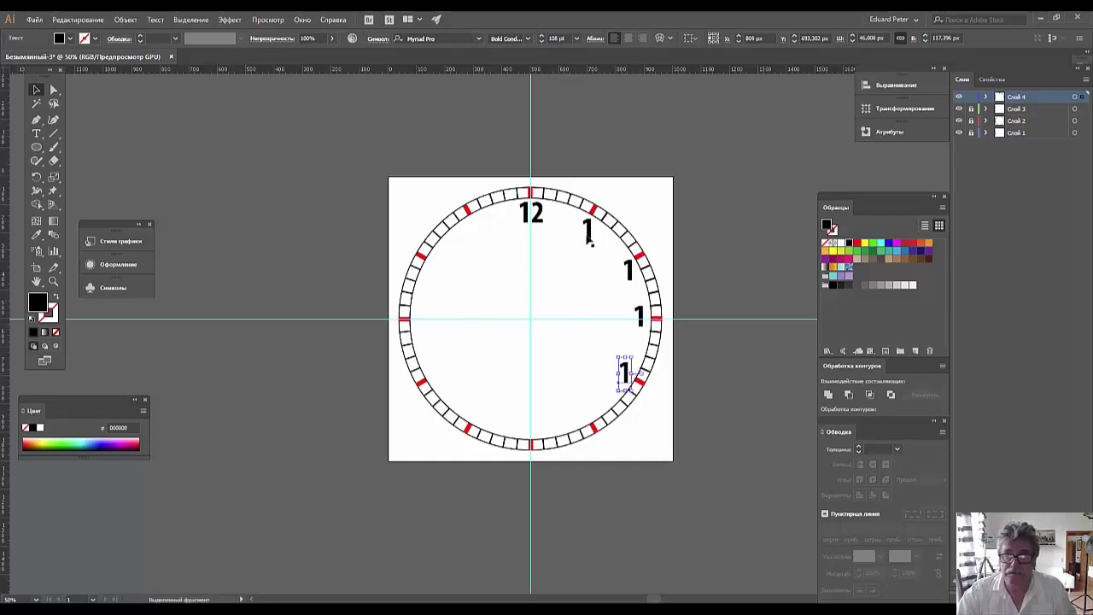
- Change the copied numeral at 2 o'clock to read "2" and nudge it into place
left_click(629, 269)
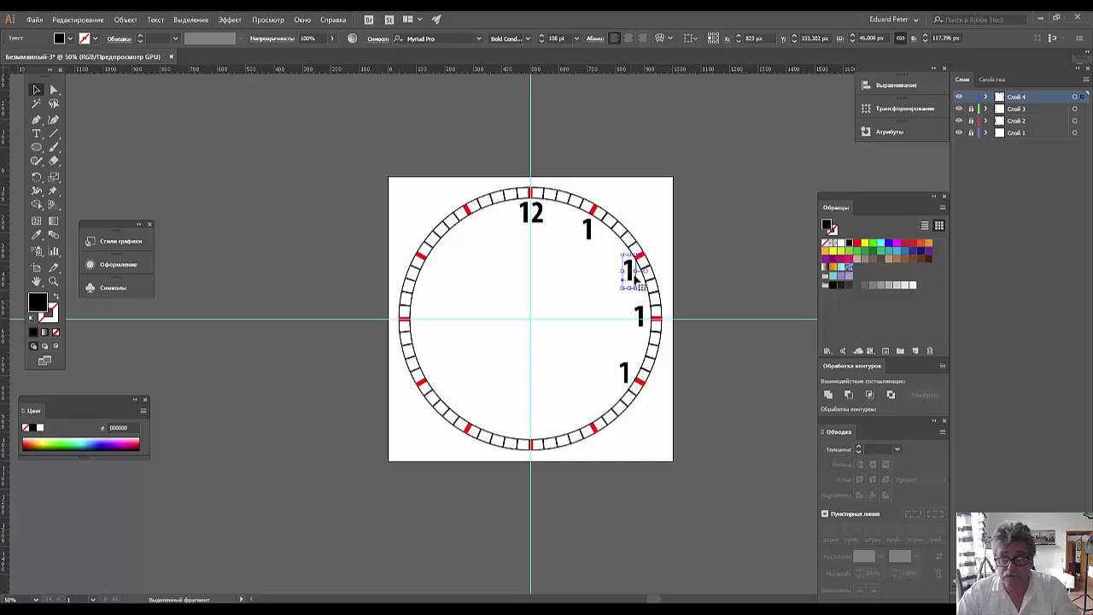
left_click(37, 133)
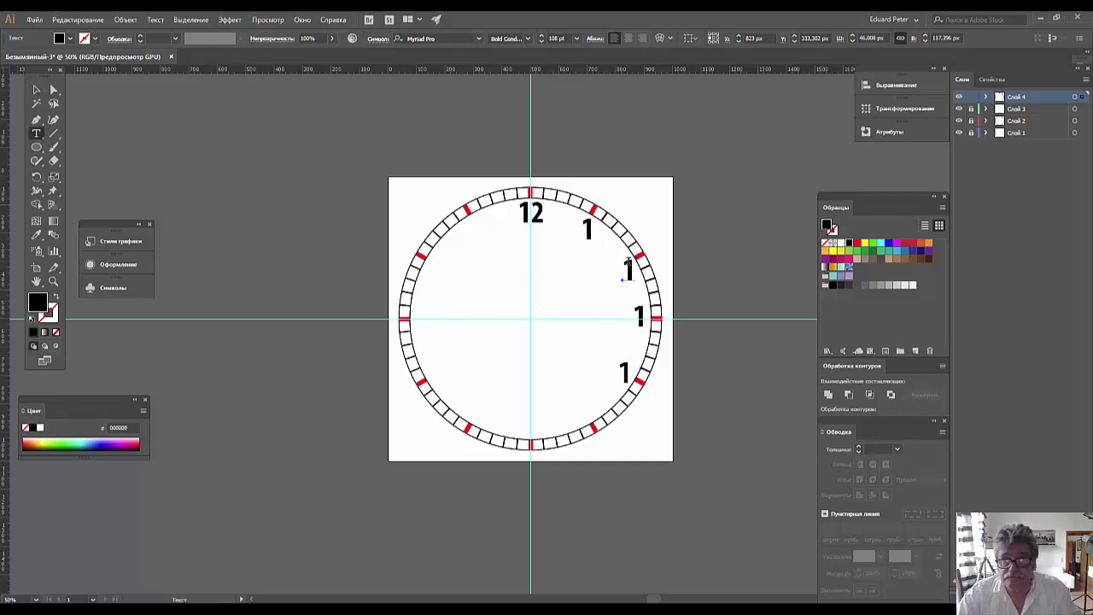
double_click(628, 266)
type("2")
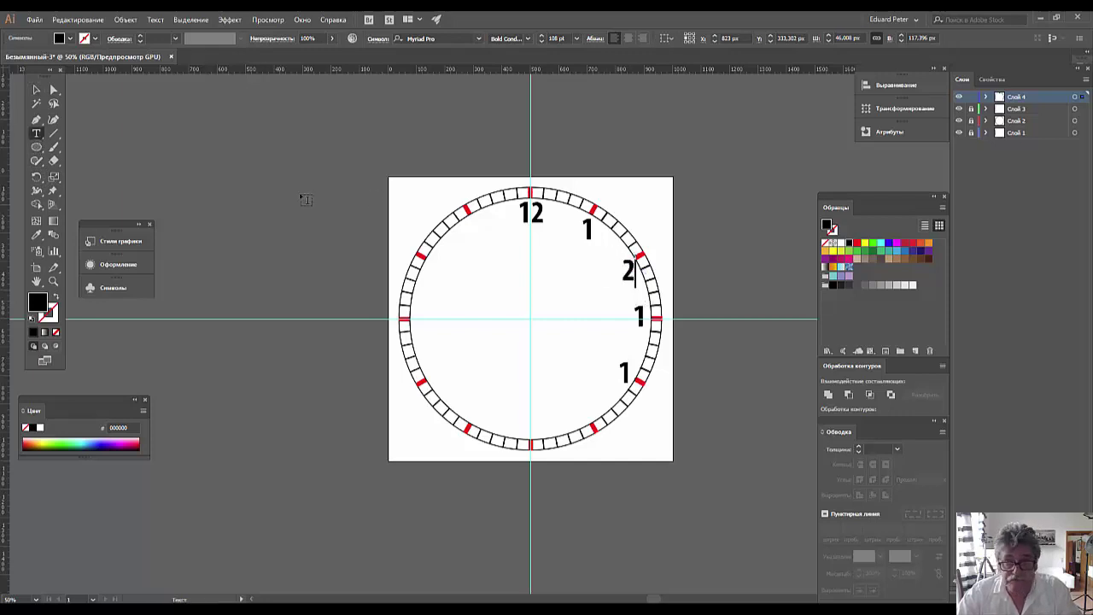
key("Escape")
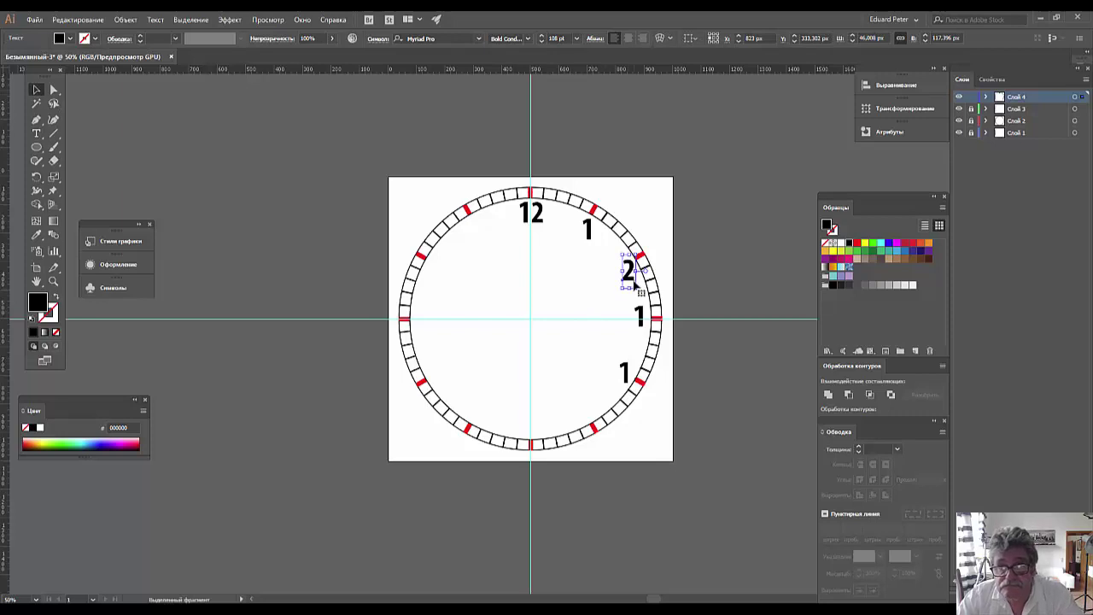
left_click_drag(635, 288, 627, 275)
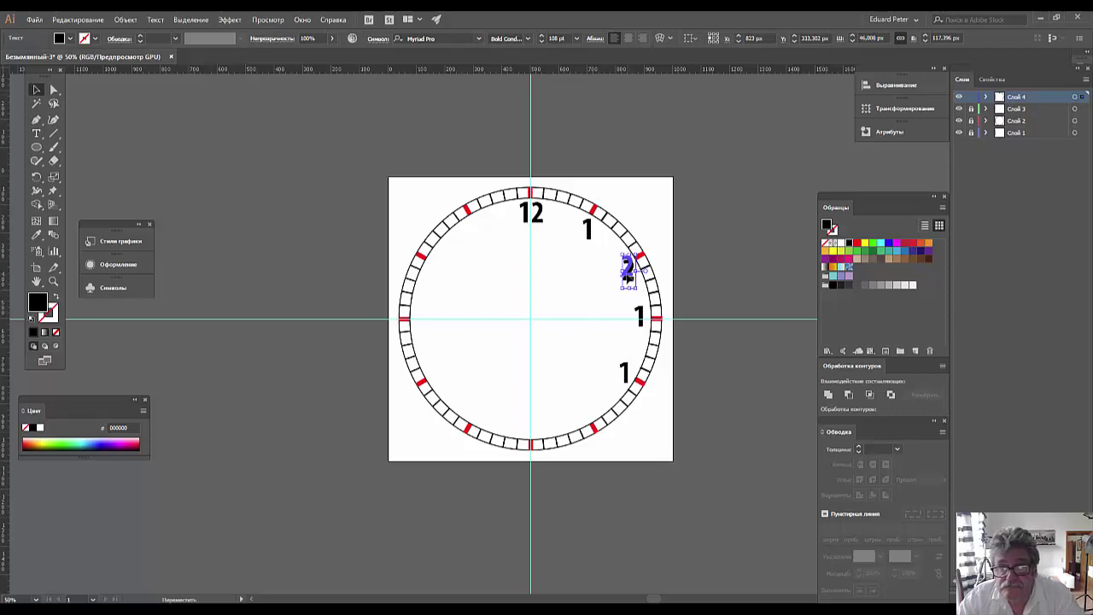
left_click(638, 318)
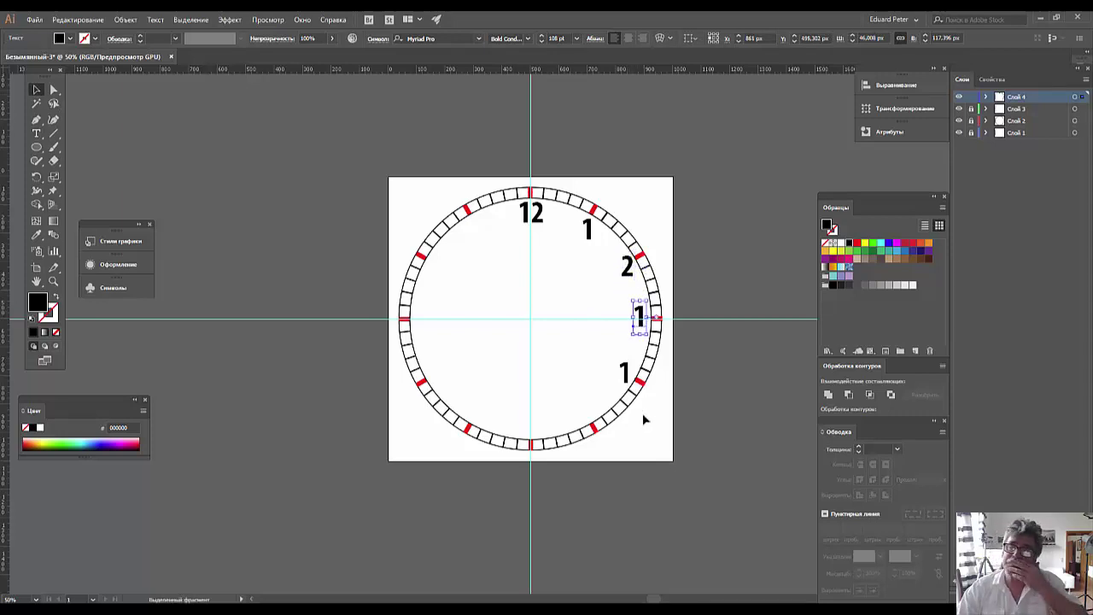